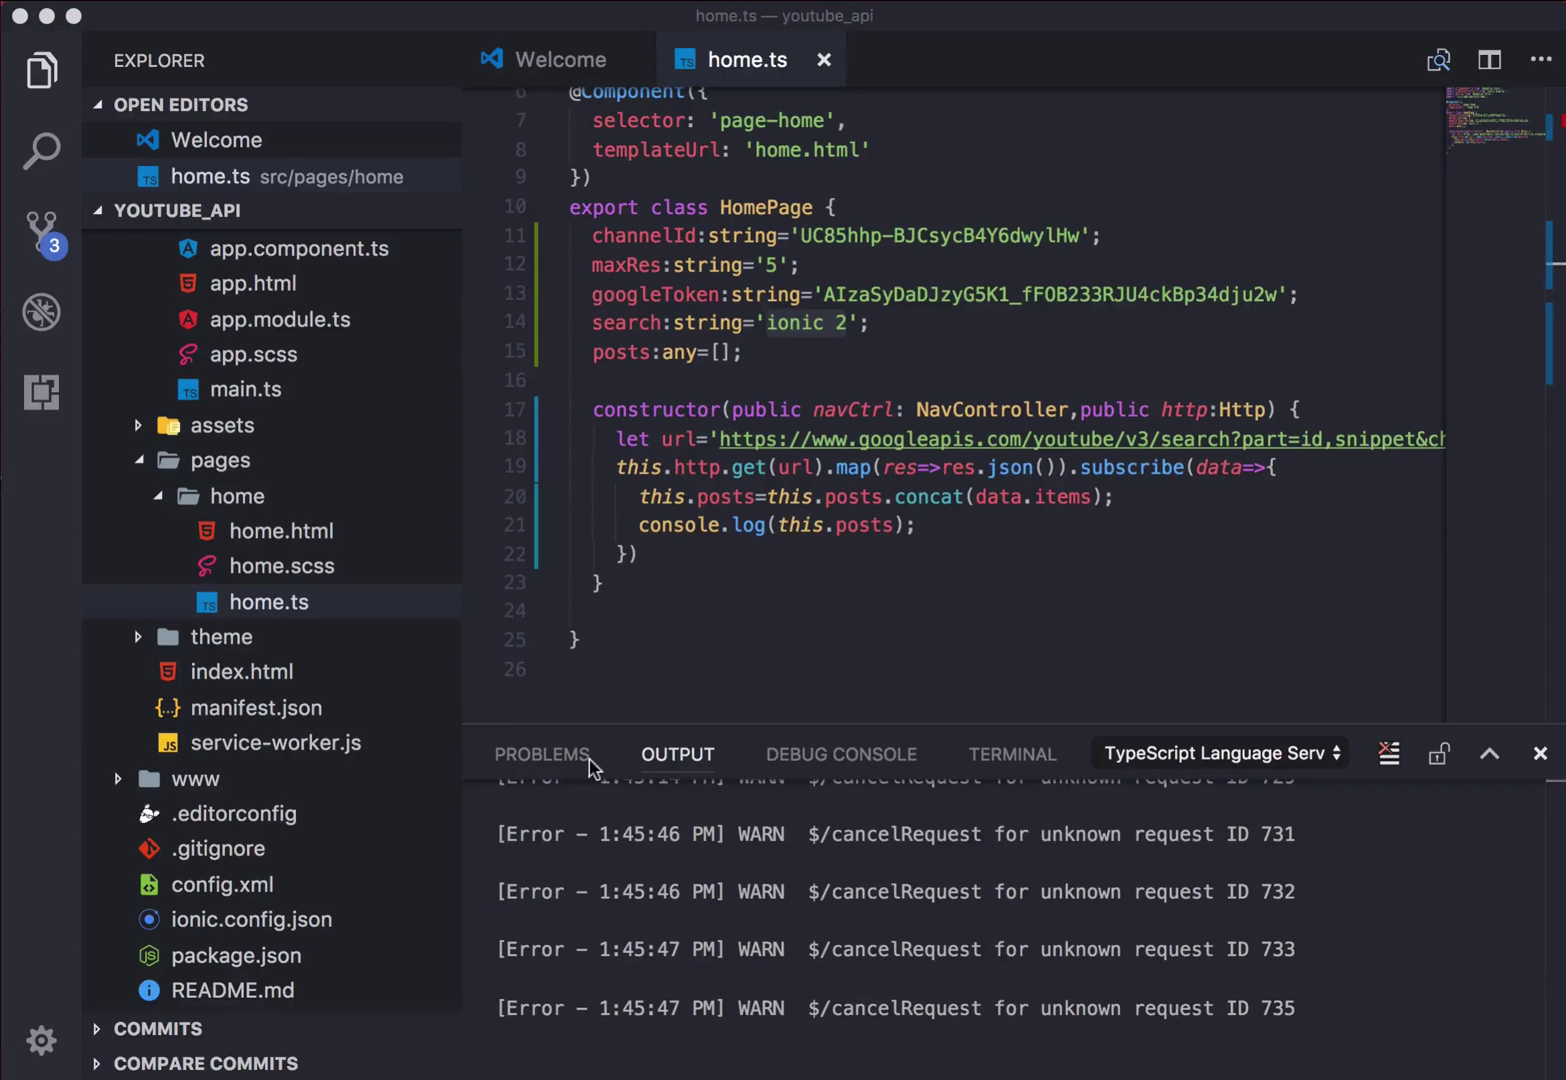
# Step: Open home.html and delete the placeholder paragraph inside ion-content
pyautogui.click(321, 540)
pyautogui.click(312, 531)
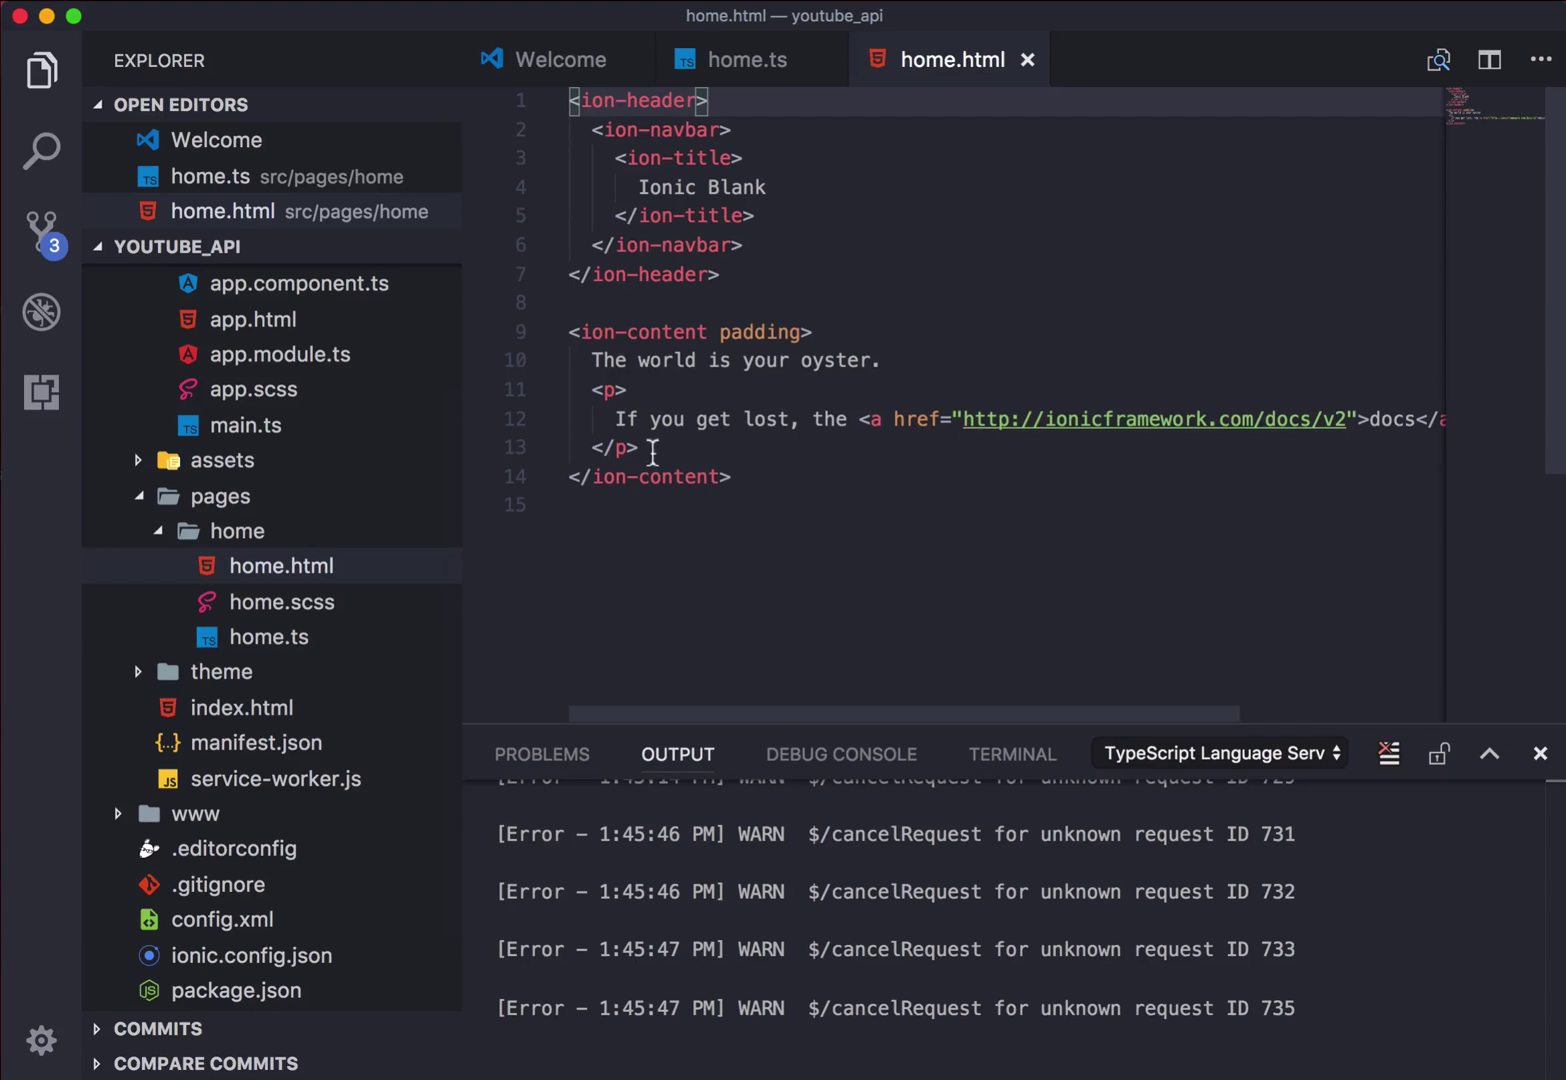
pyautogui.moveTo(641, 448); pyautogui.dragTo(584, 372)
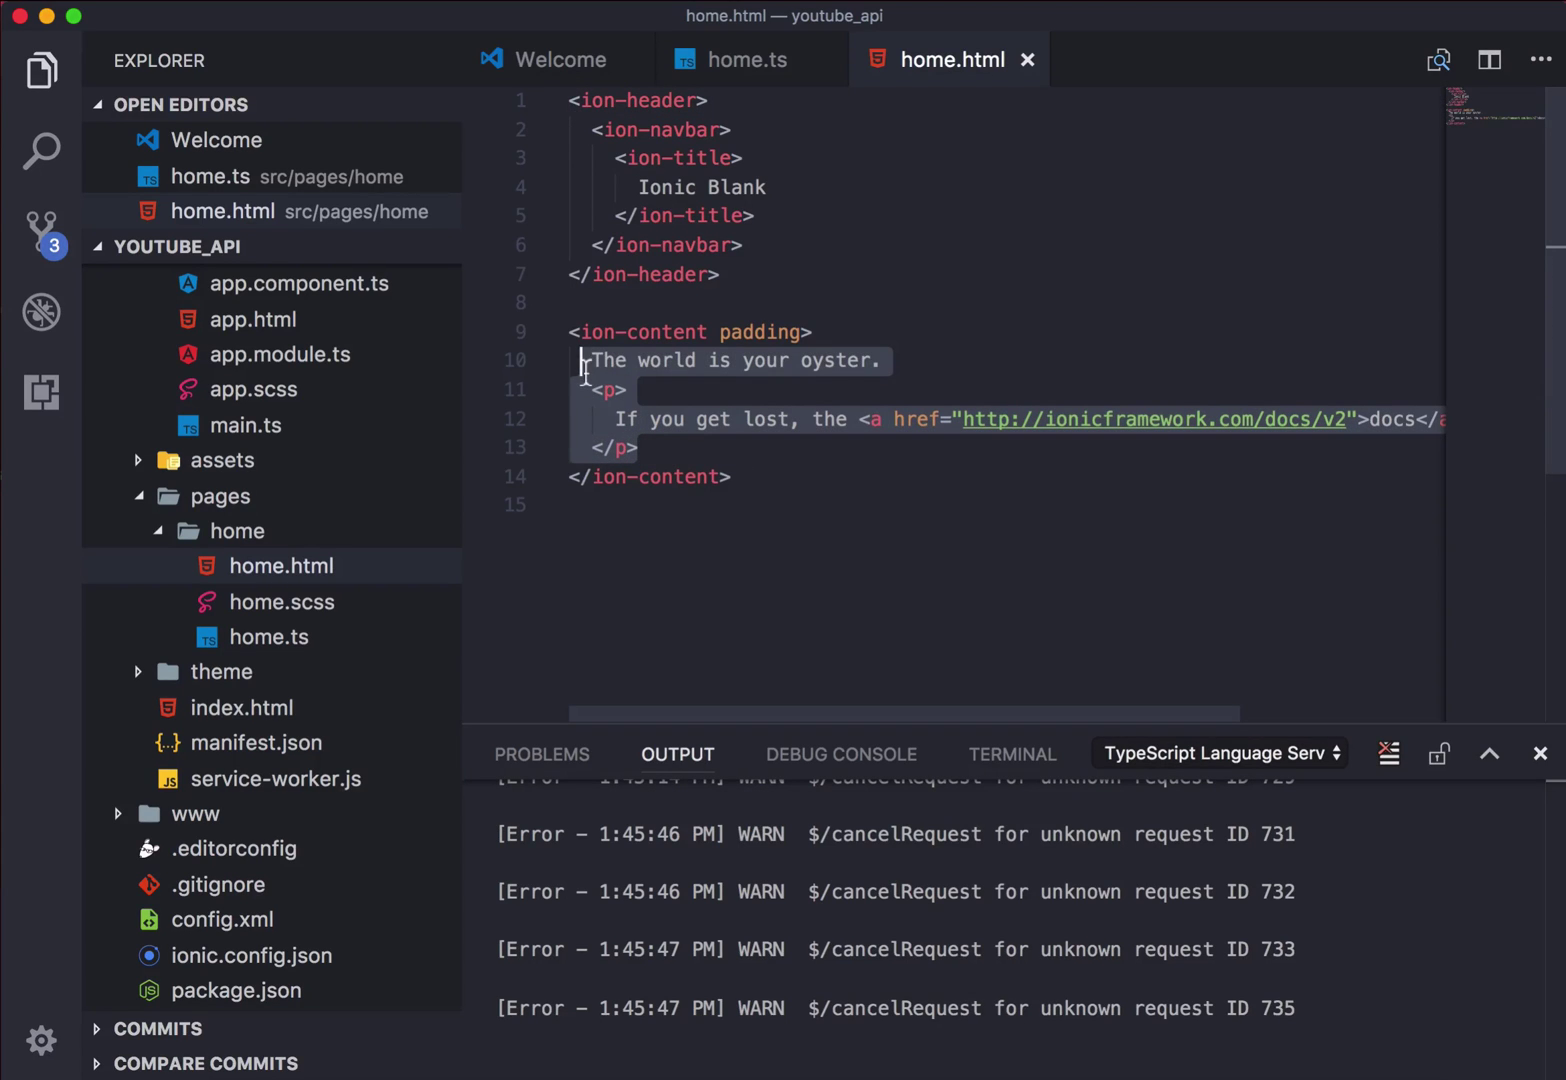
pyautogui.press('BackSpace')
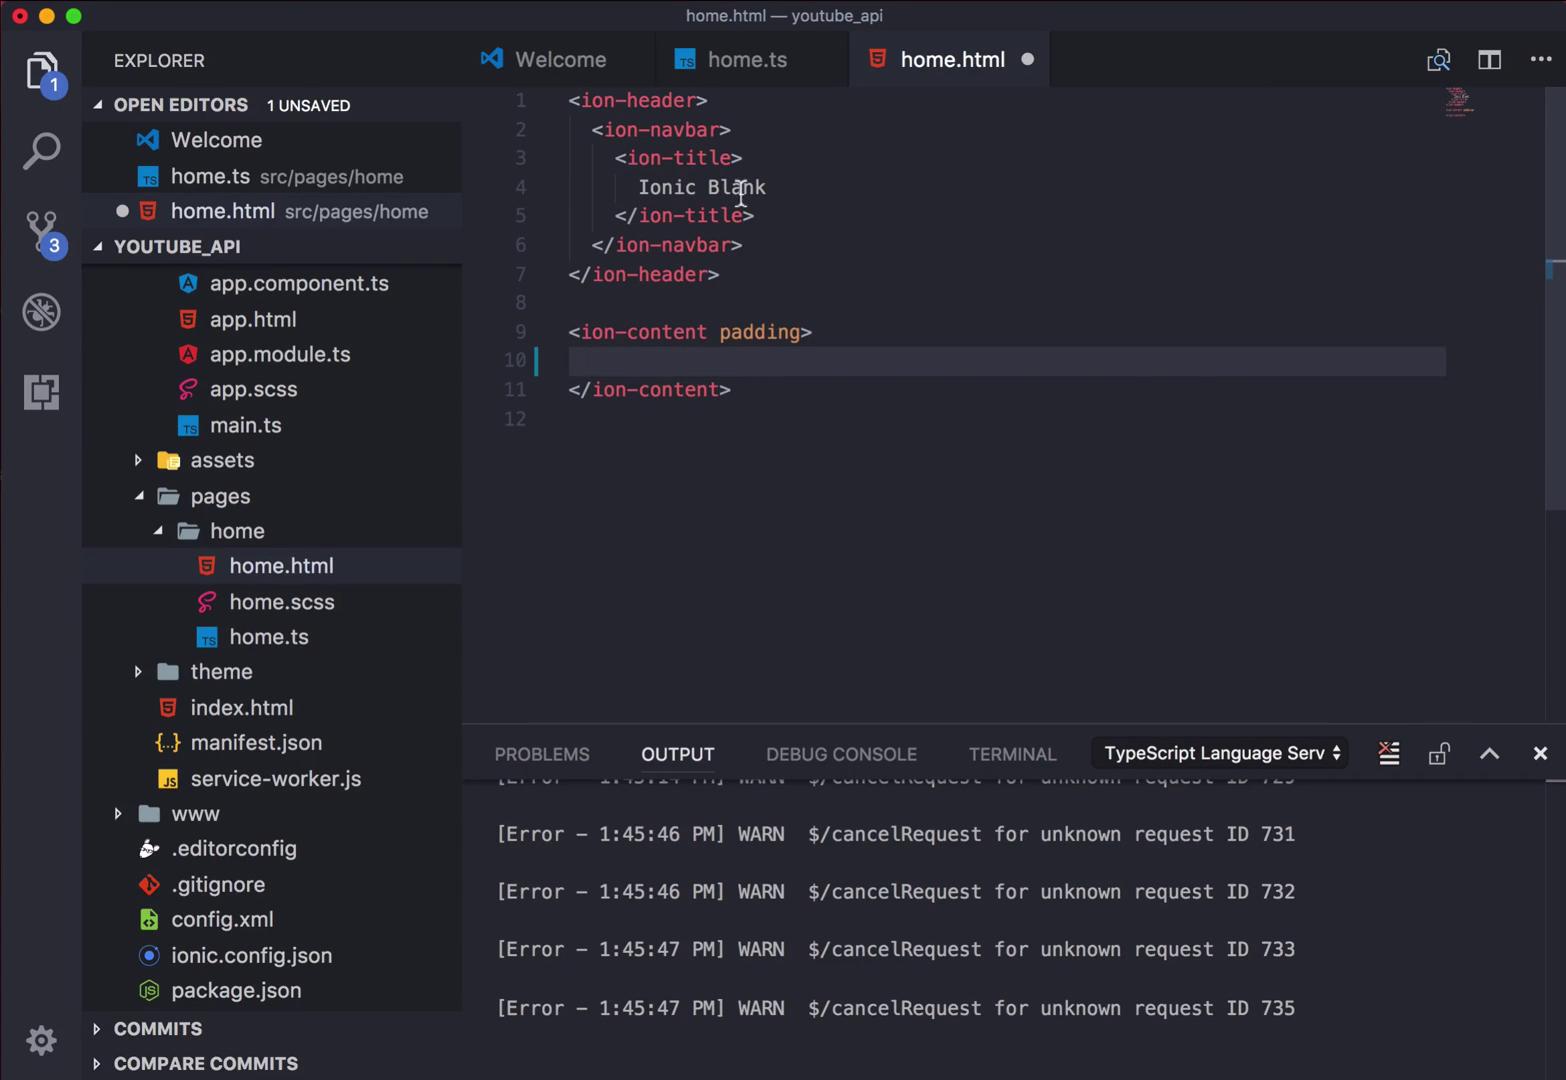
# Step: Replace the 'Ionic Blank' title with 'YOUTUBE API' and remove the leftover empty line
pyautogui.tripleClick(744, 186)
pyautogui.press('BackSpace')
pyautogui.write('Y')
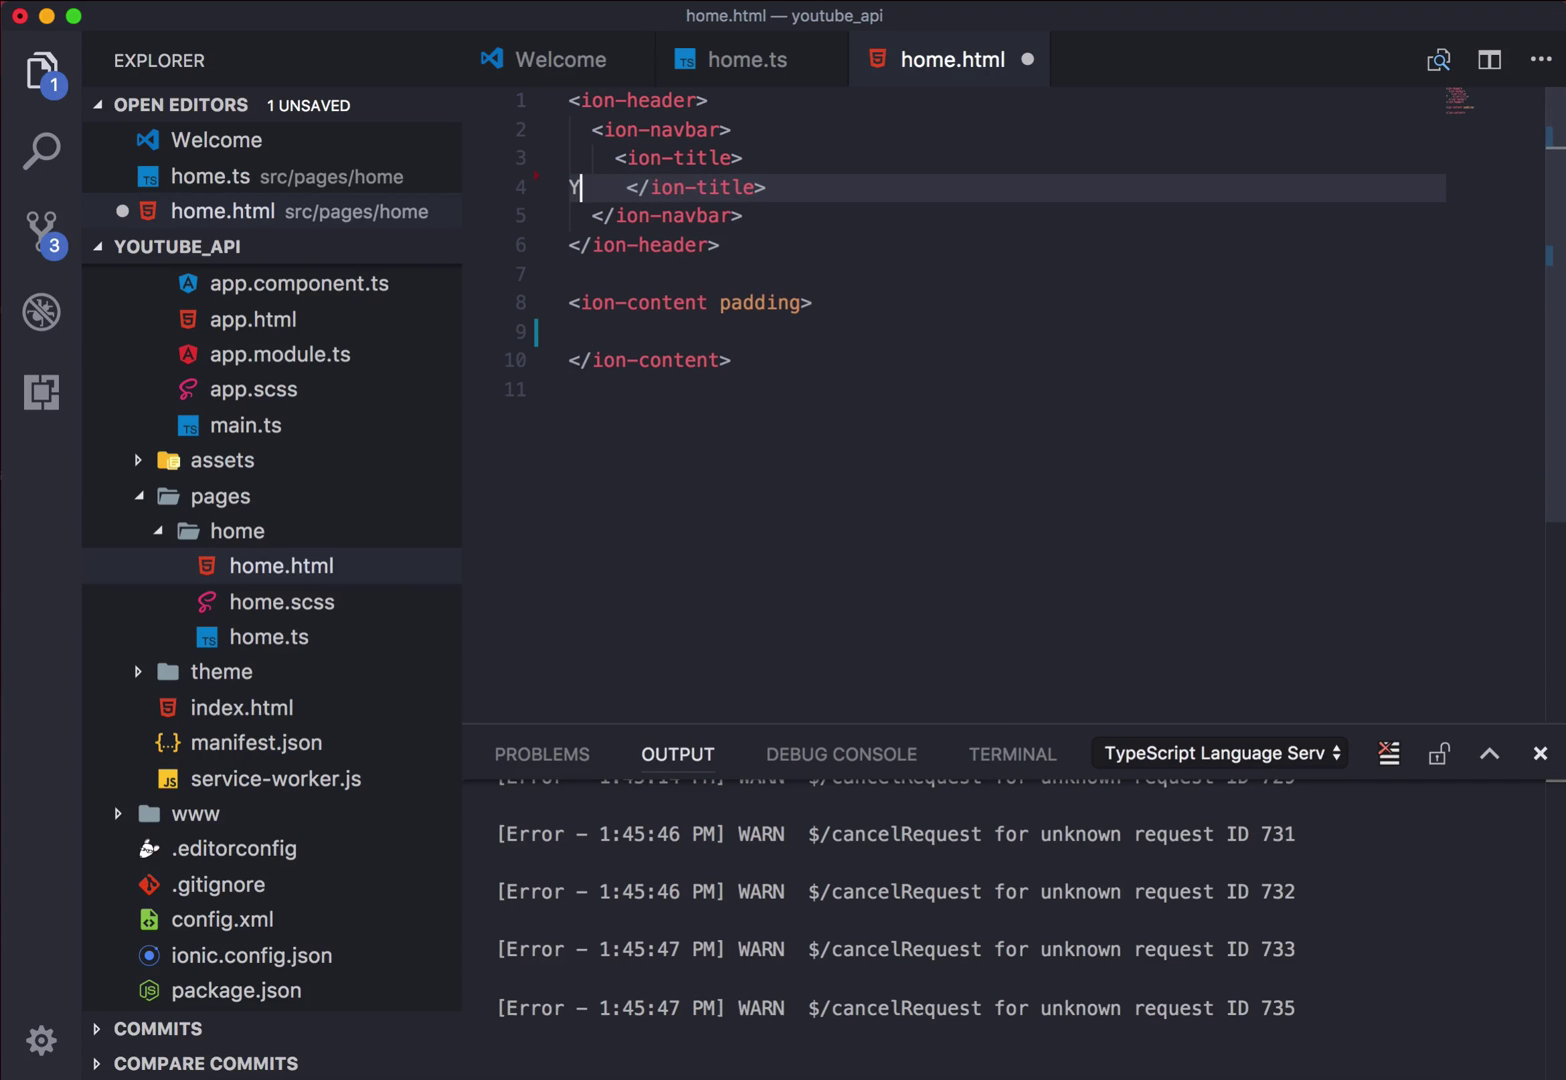
pyautogui.write('OUTUI')
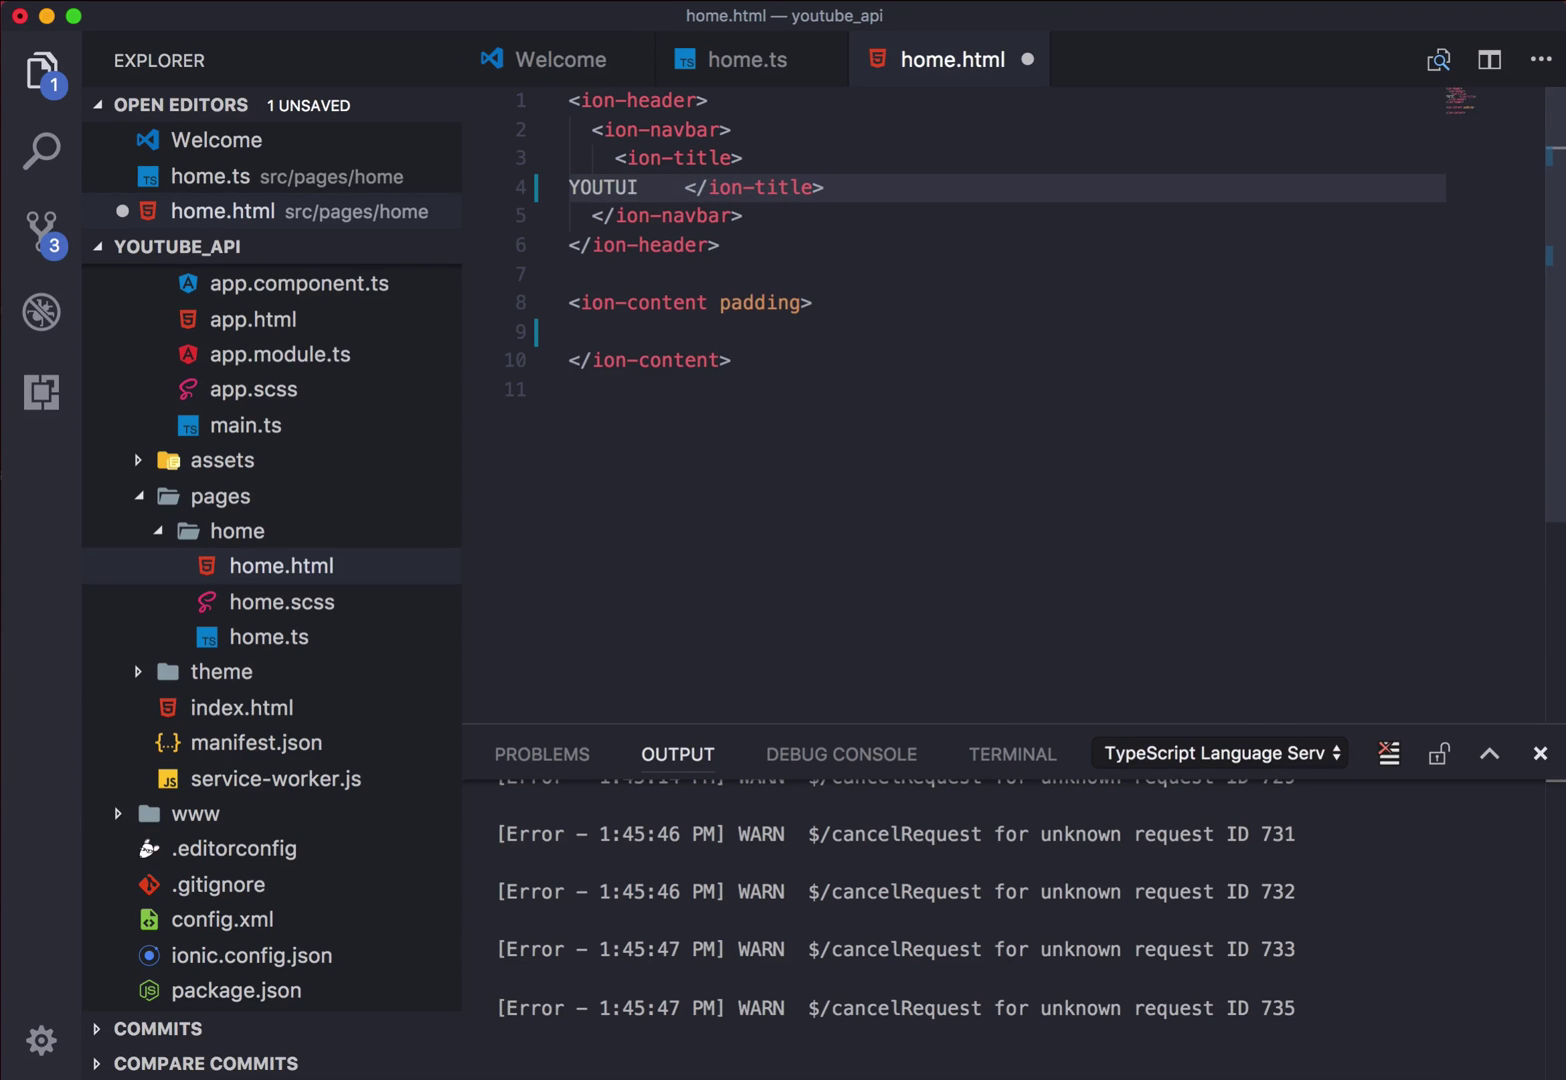
pyautogui.press('BackSpace')
pyautogui.write('BE API')
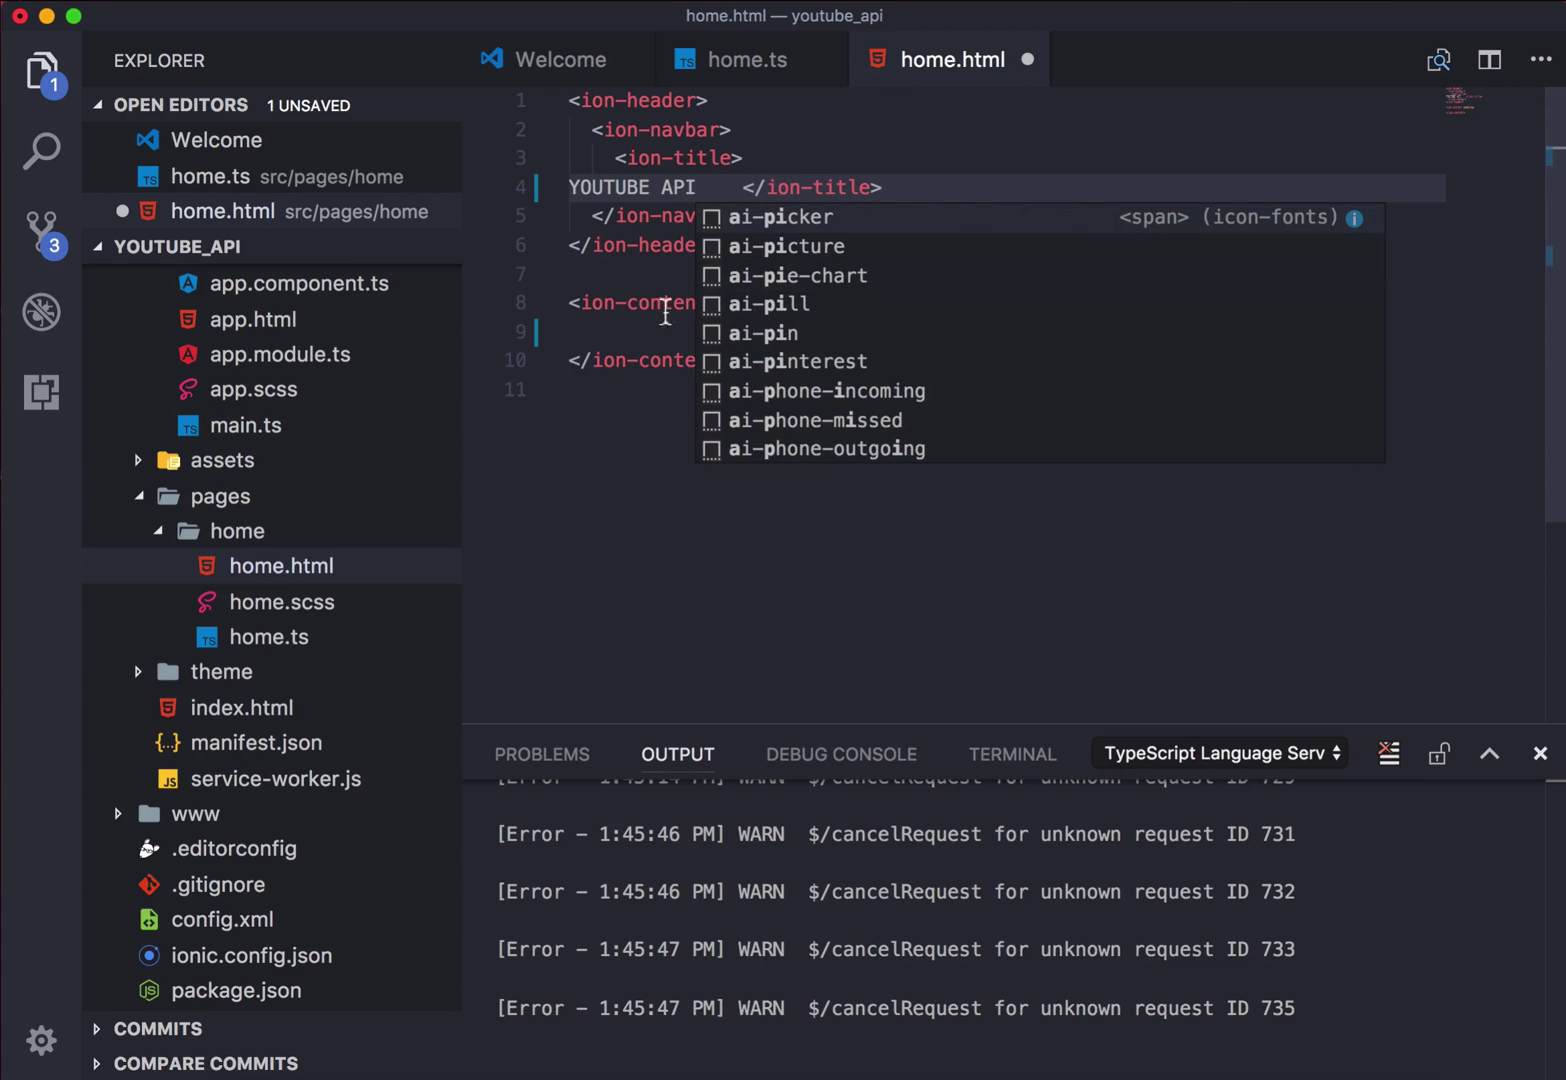
pyautogui.click(643, 341)
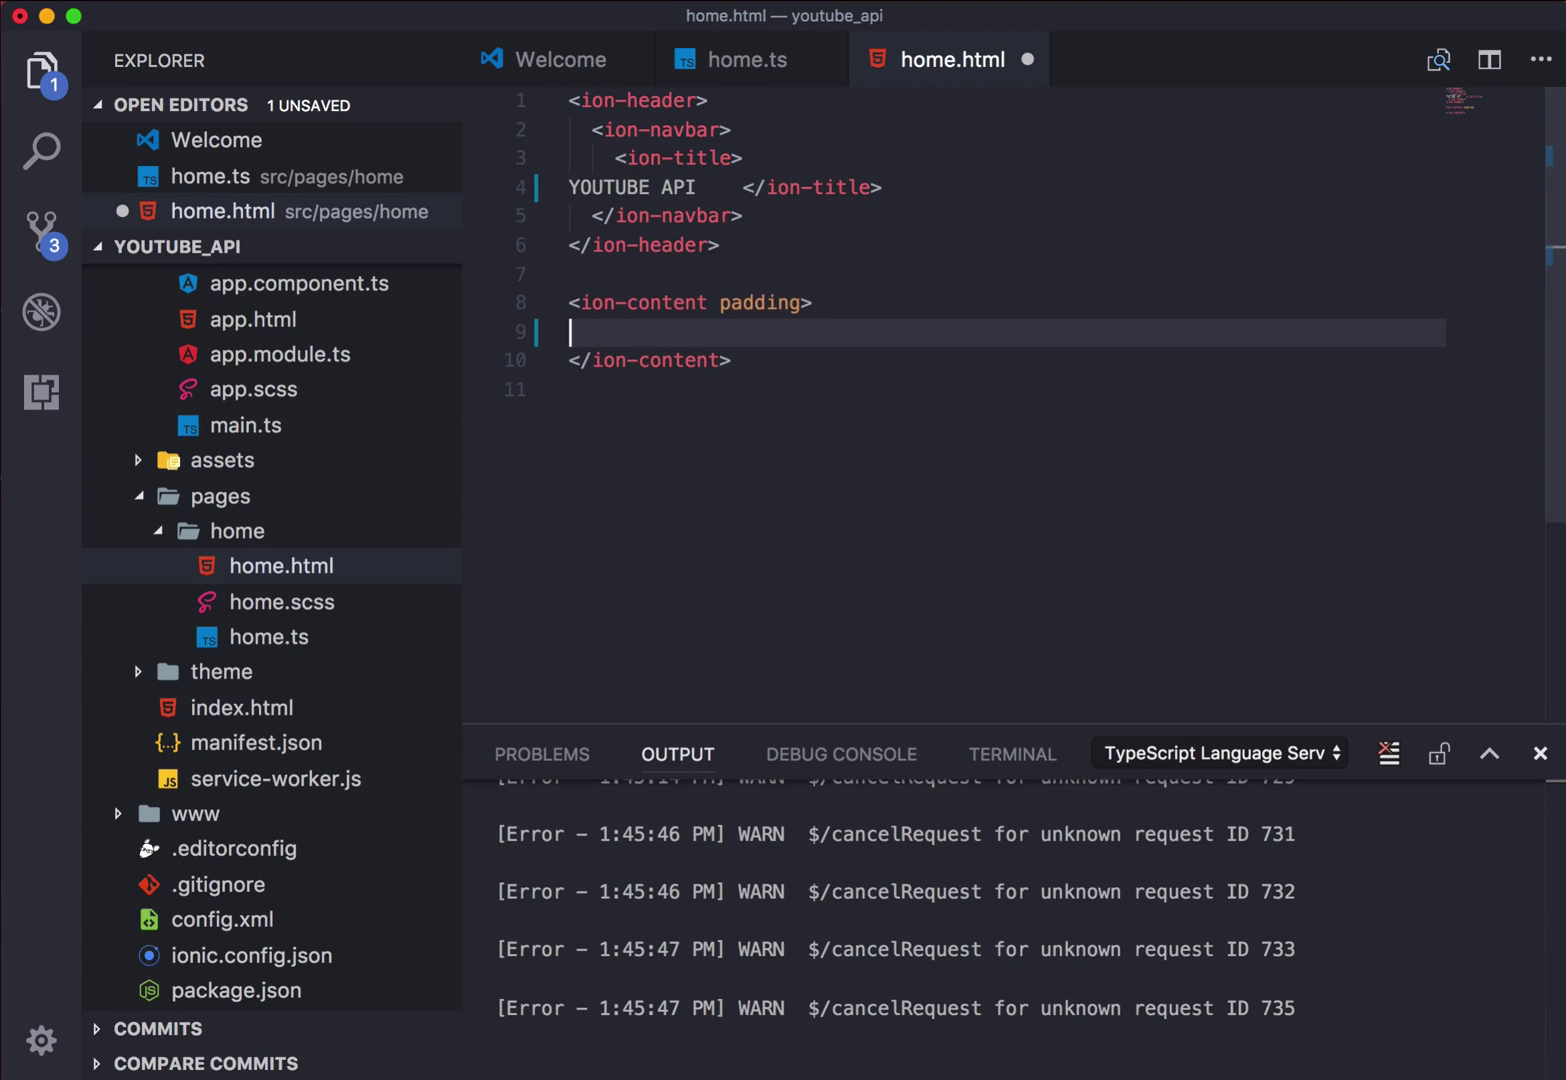
pyautogui.press('BackSpace')
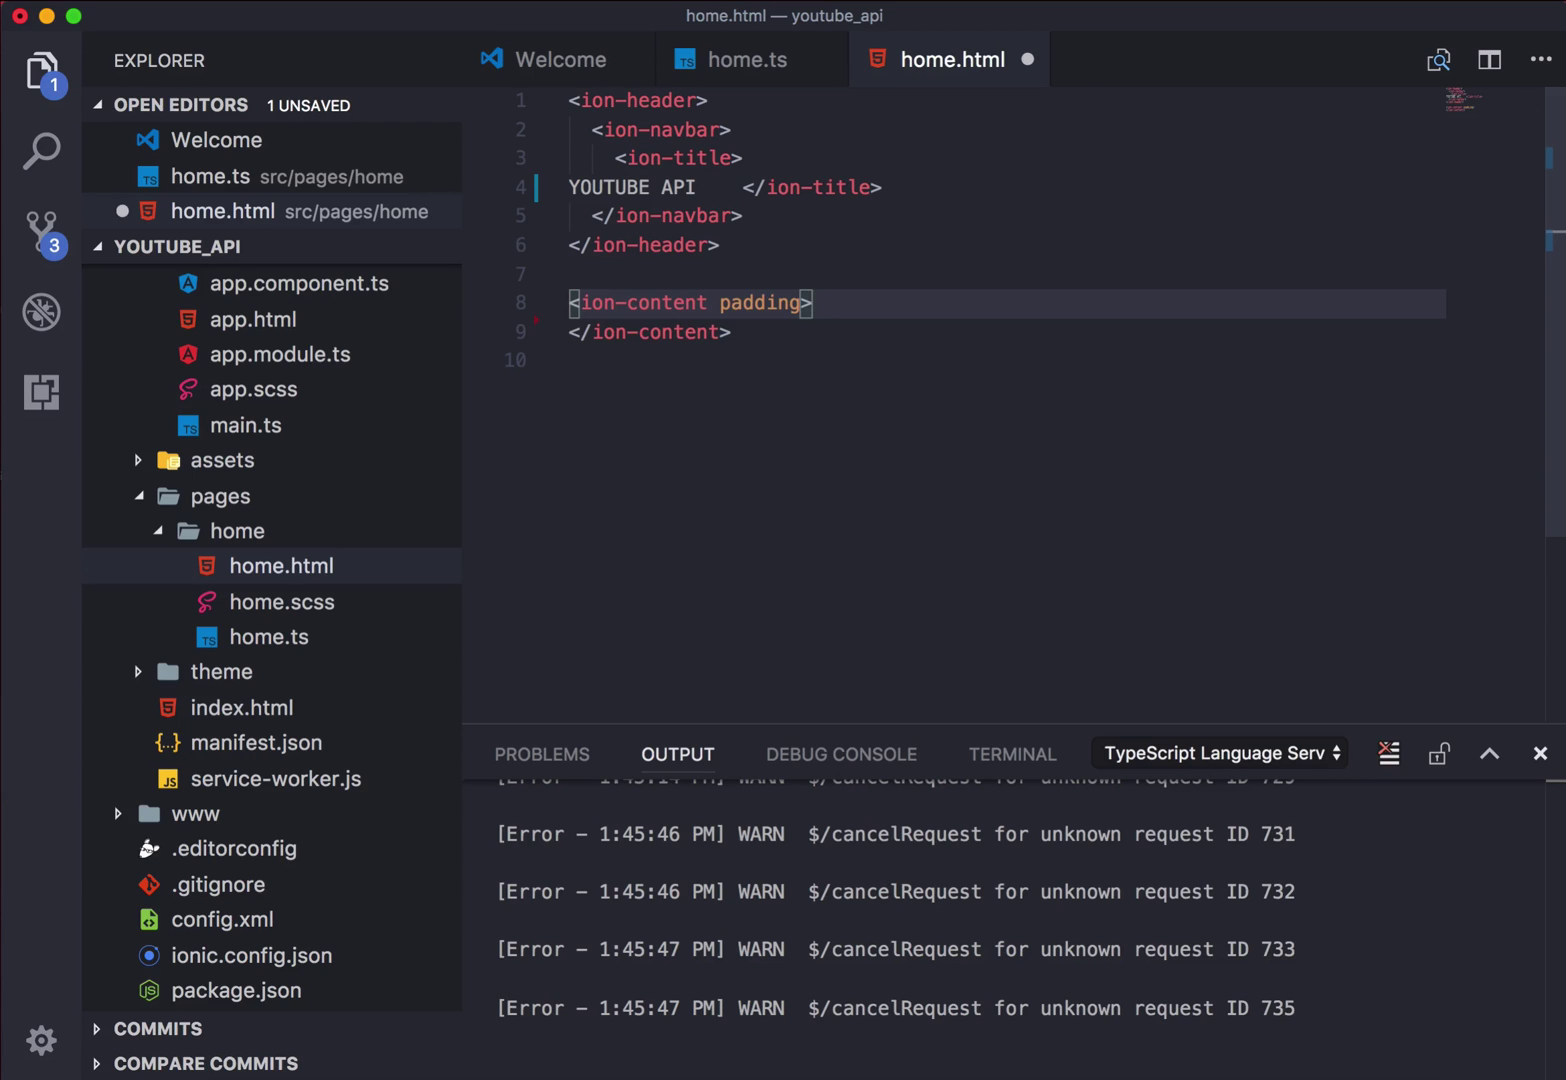
# Step: Insert an empty ion-card with header and content using the ion2-card snippet
pyautogui.press('Return')
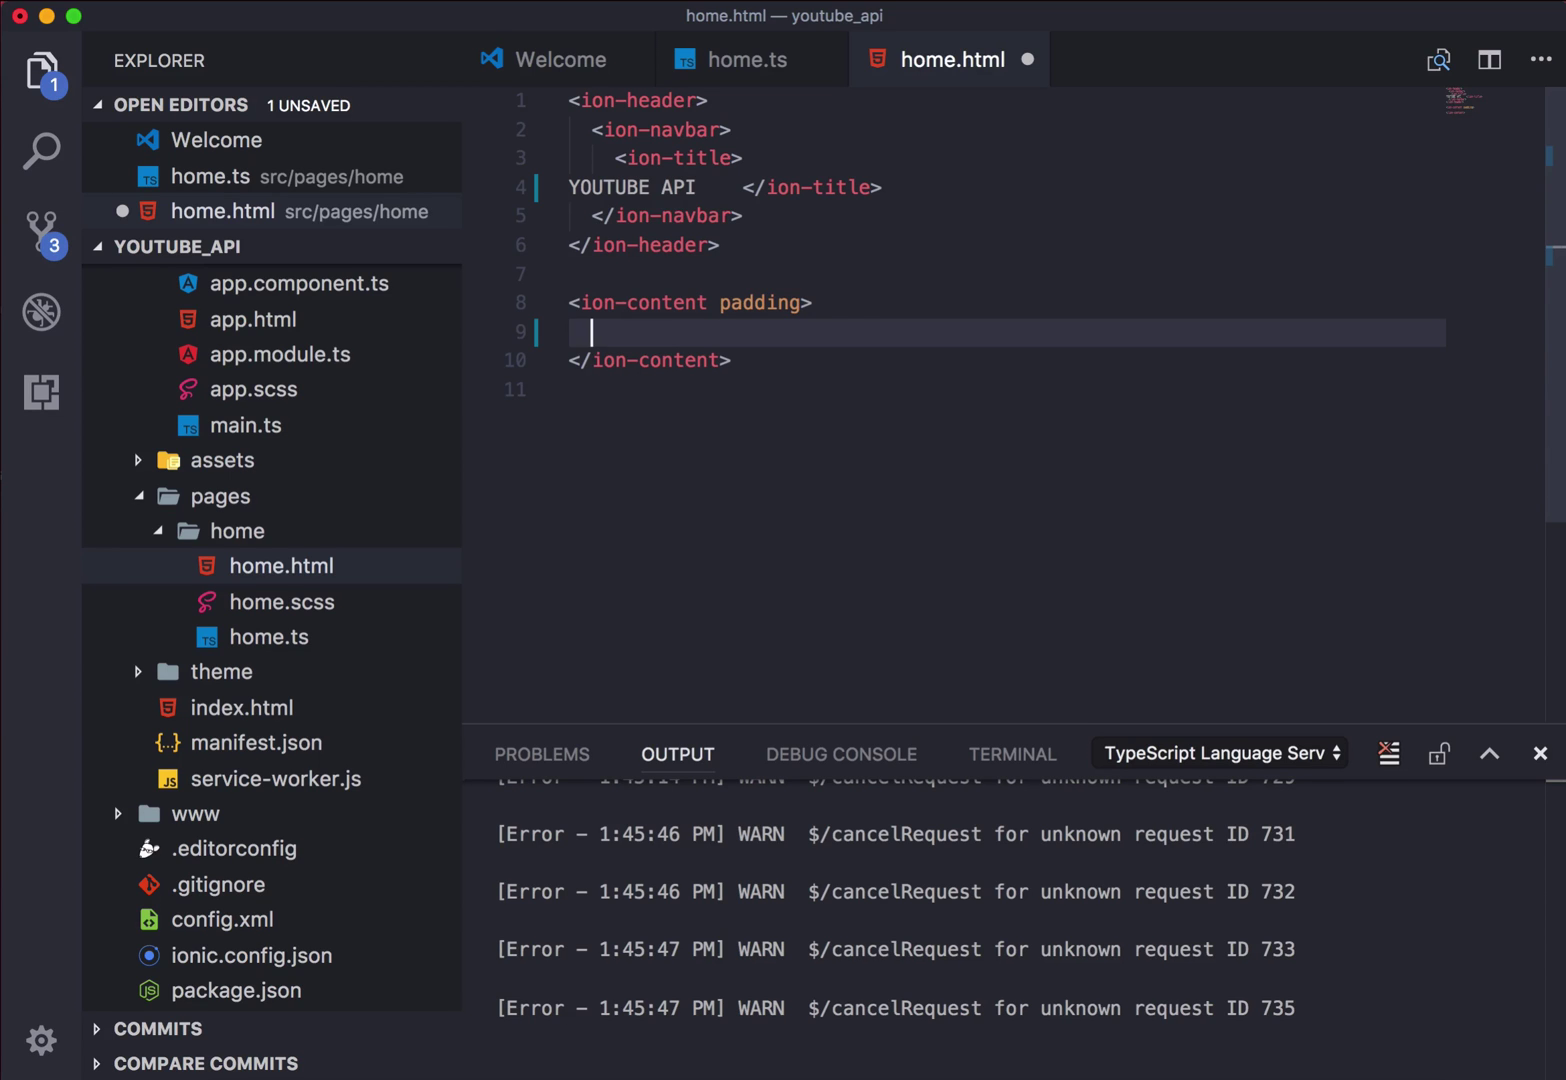
pyautogui.write('ion2')
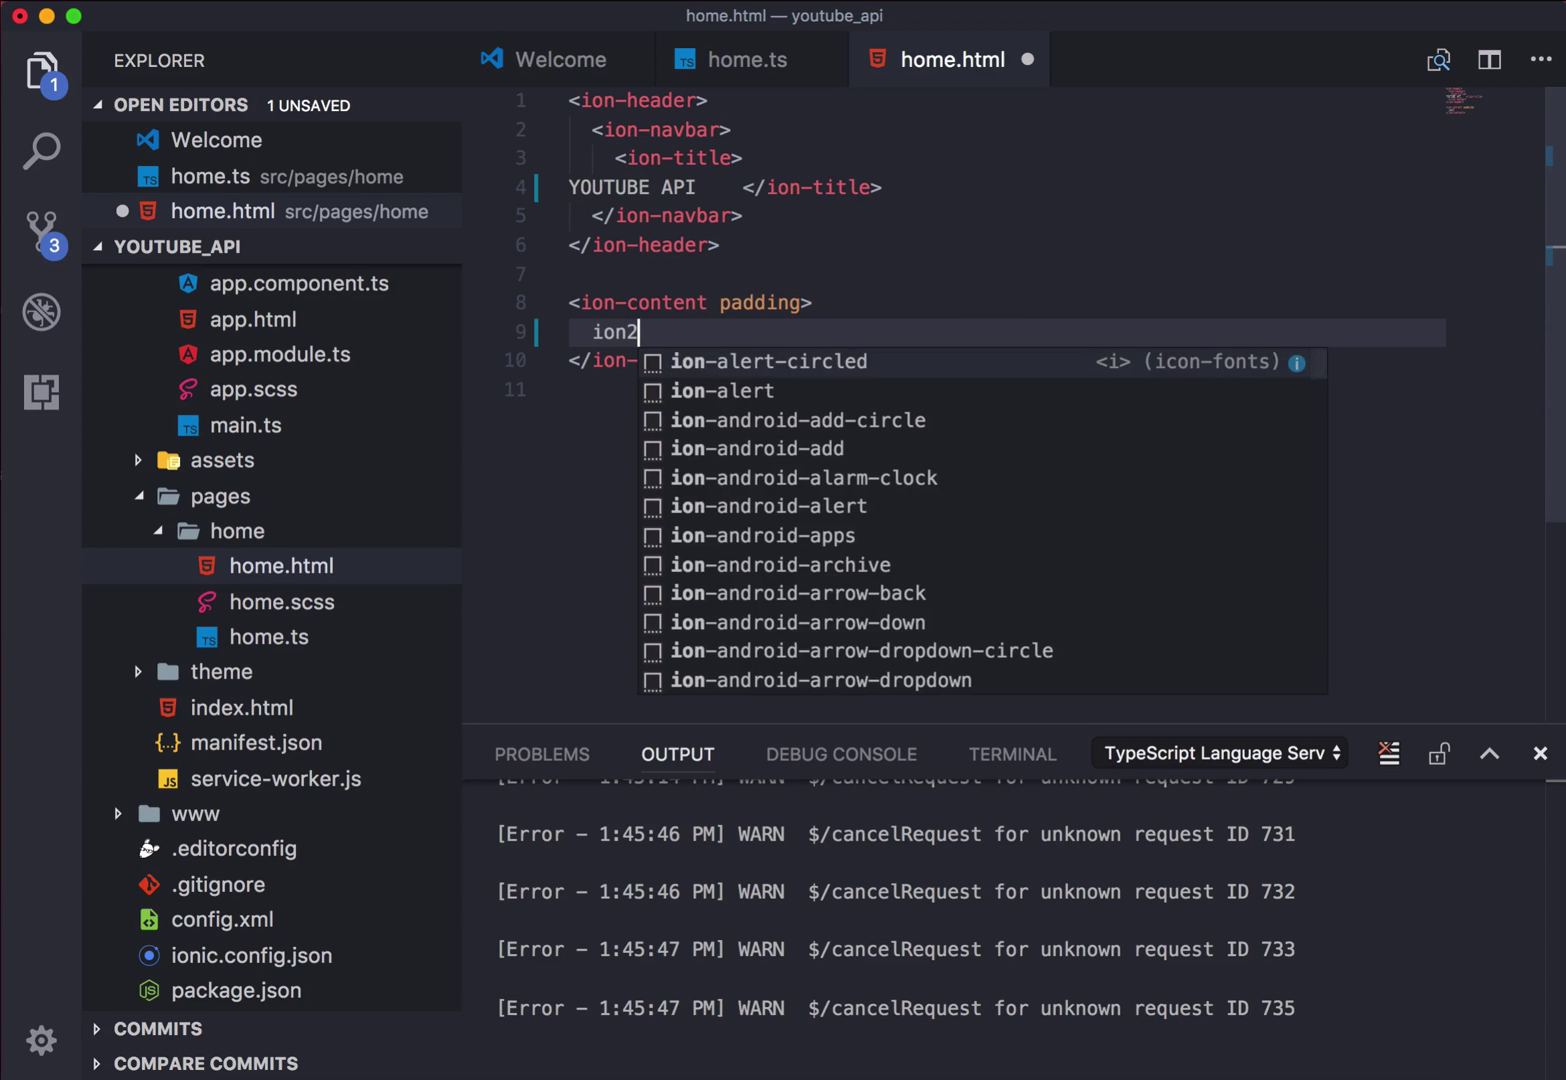
pyautogui.write('c')
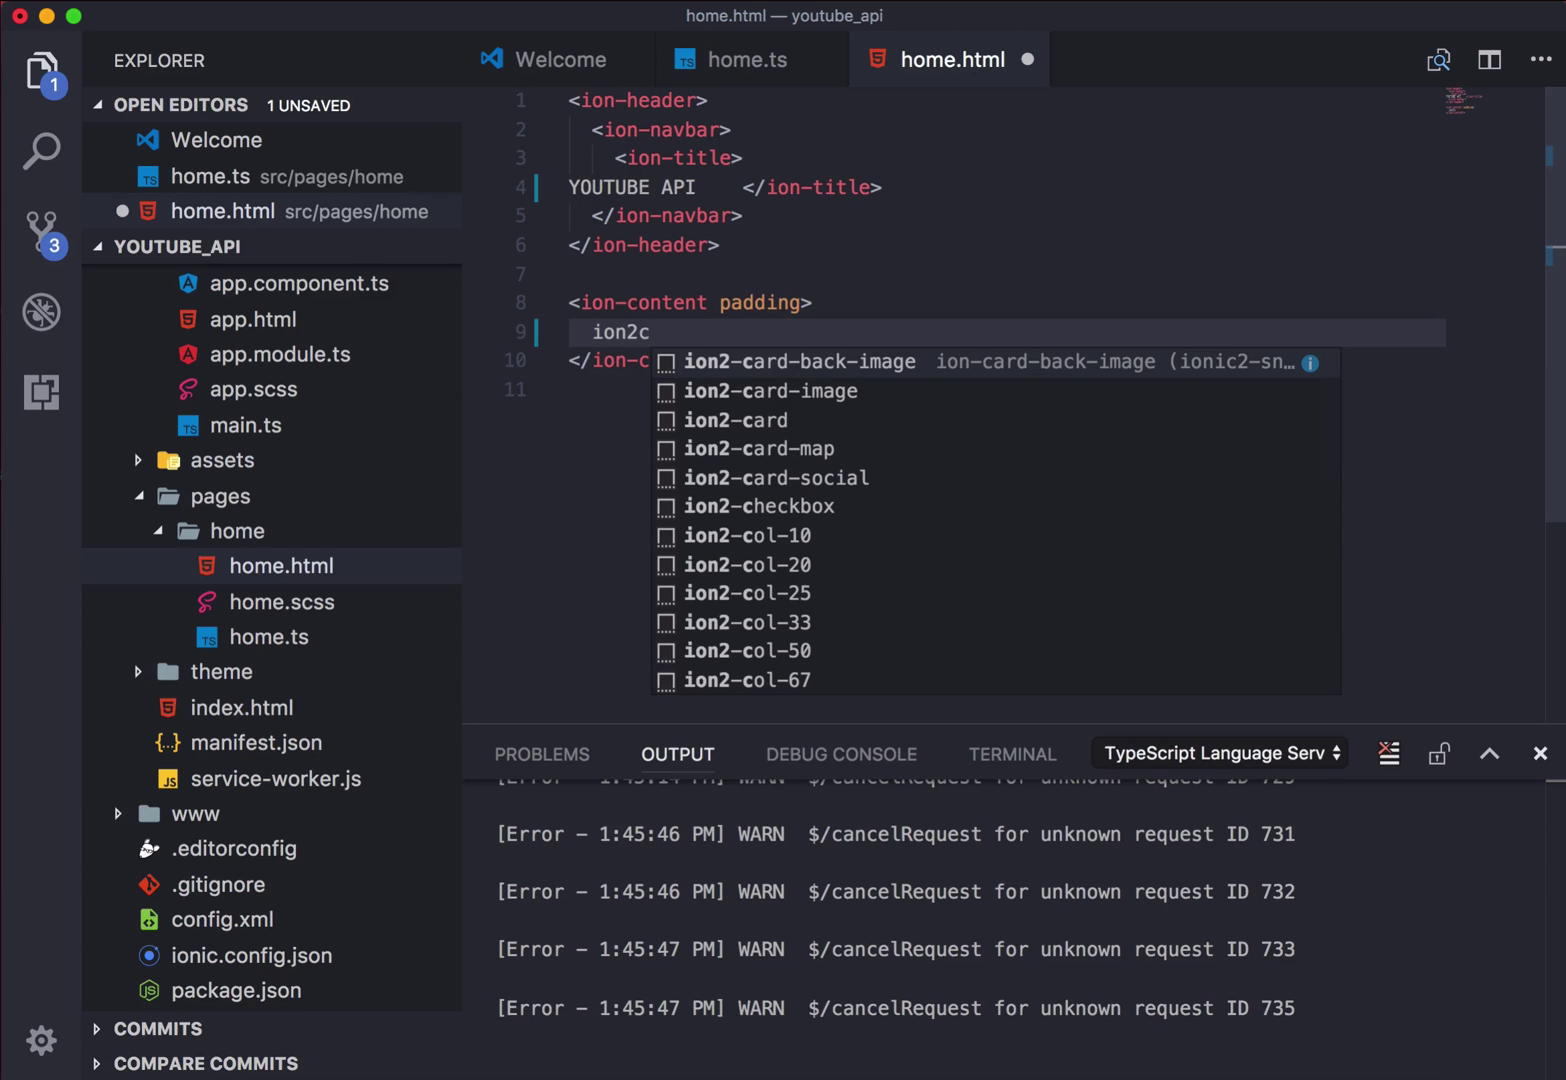
pyautogui.press('Down')
pyautogui.press('Down')
pyautogui.press('Return')
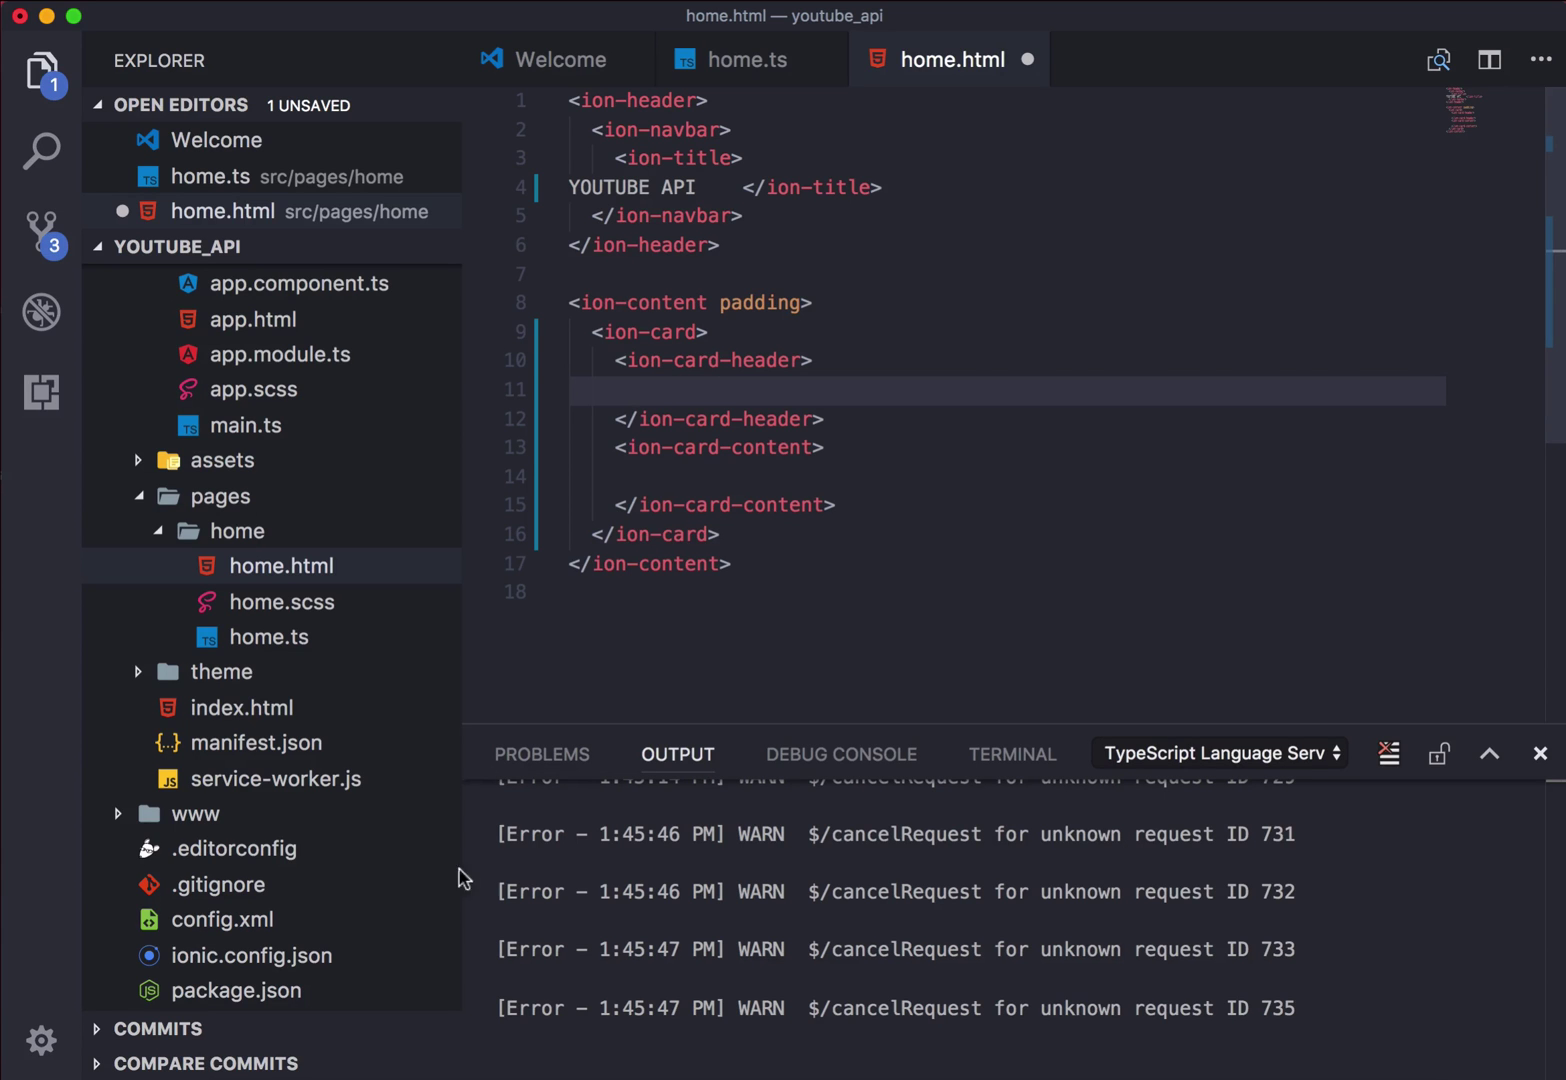
pyautogui.click(390, 1063)
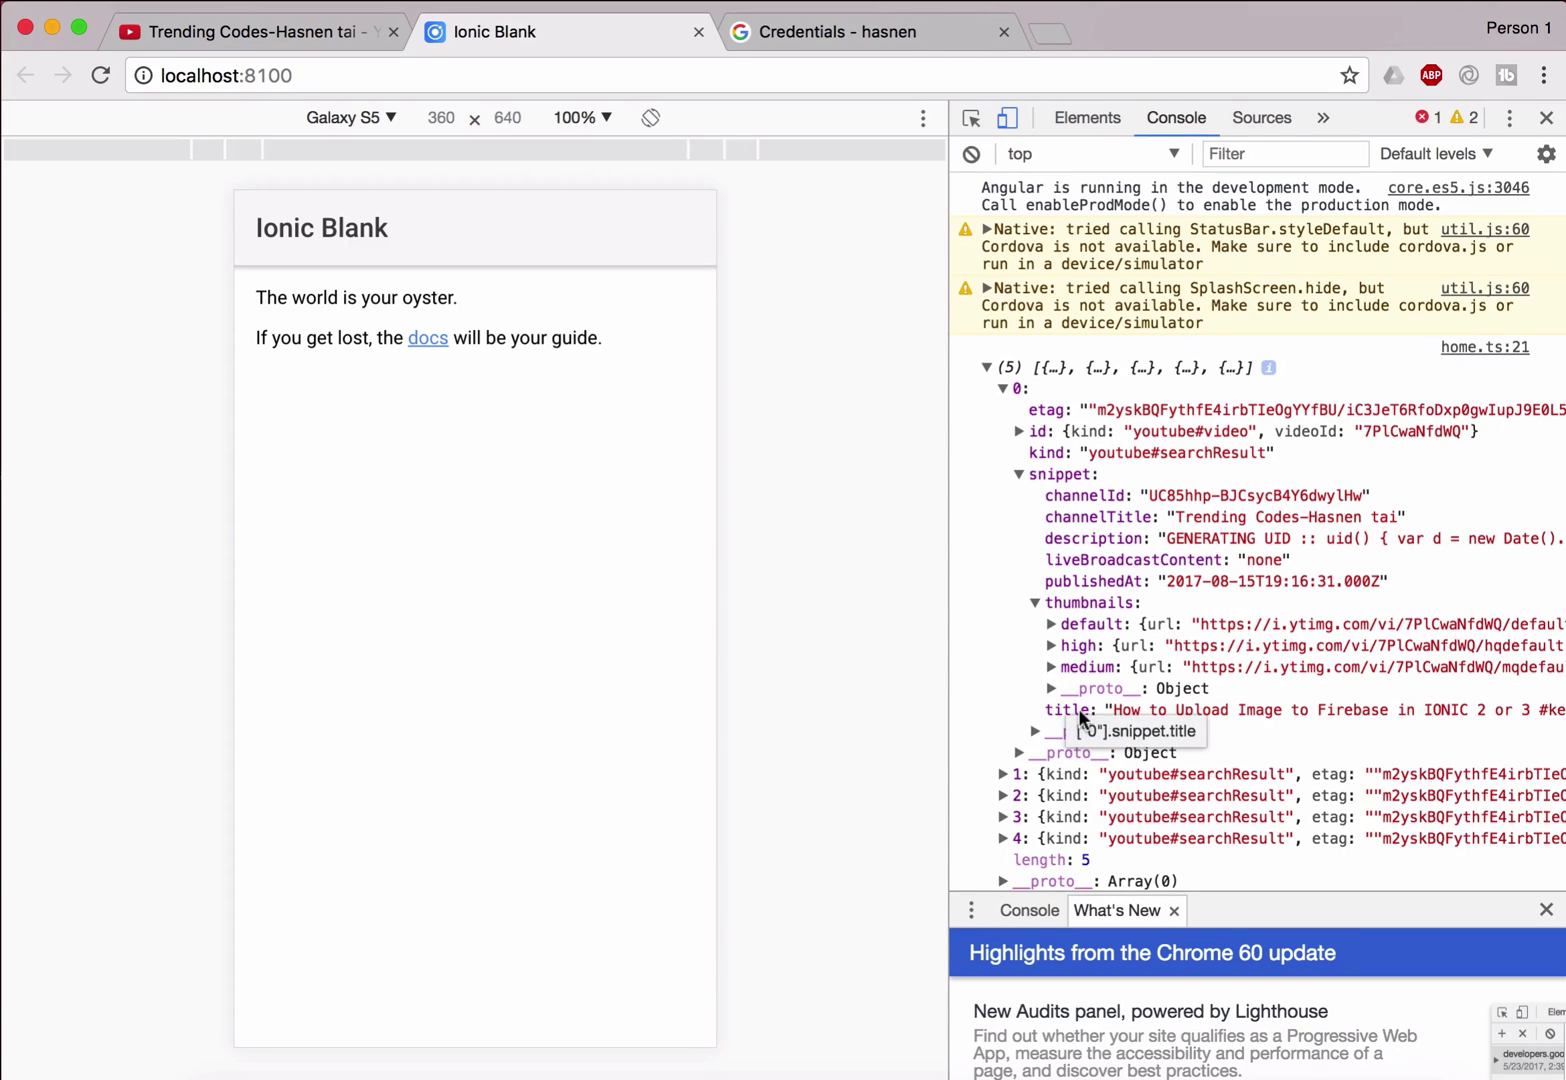
pyautogui.hscroll(4, 1077, 710)
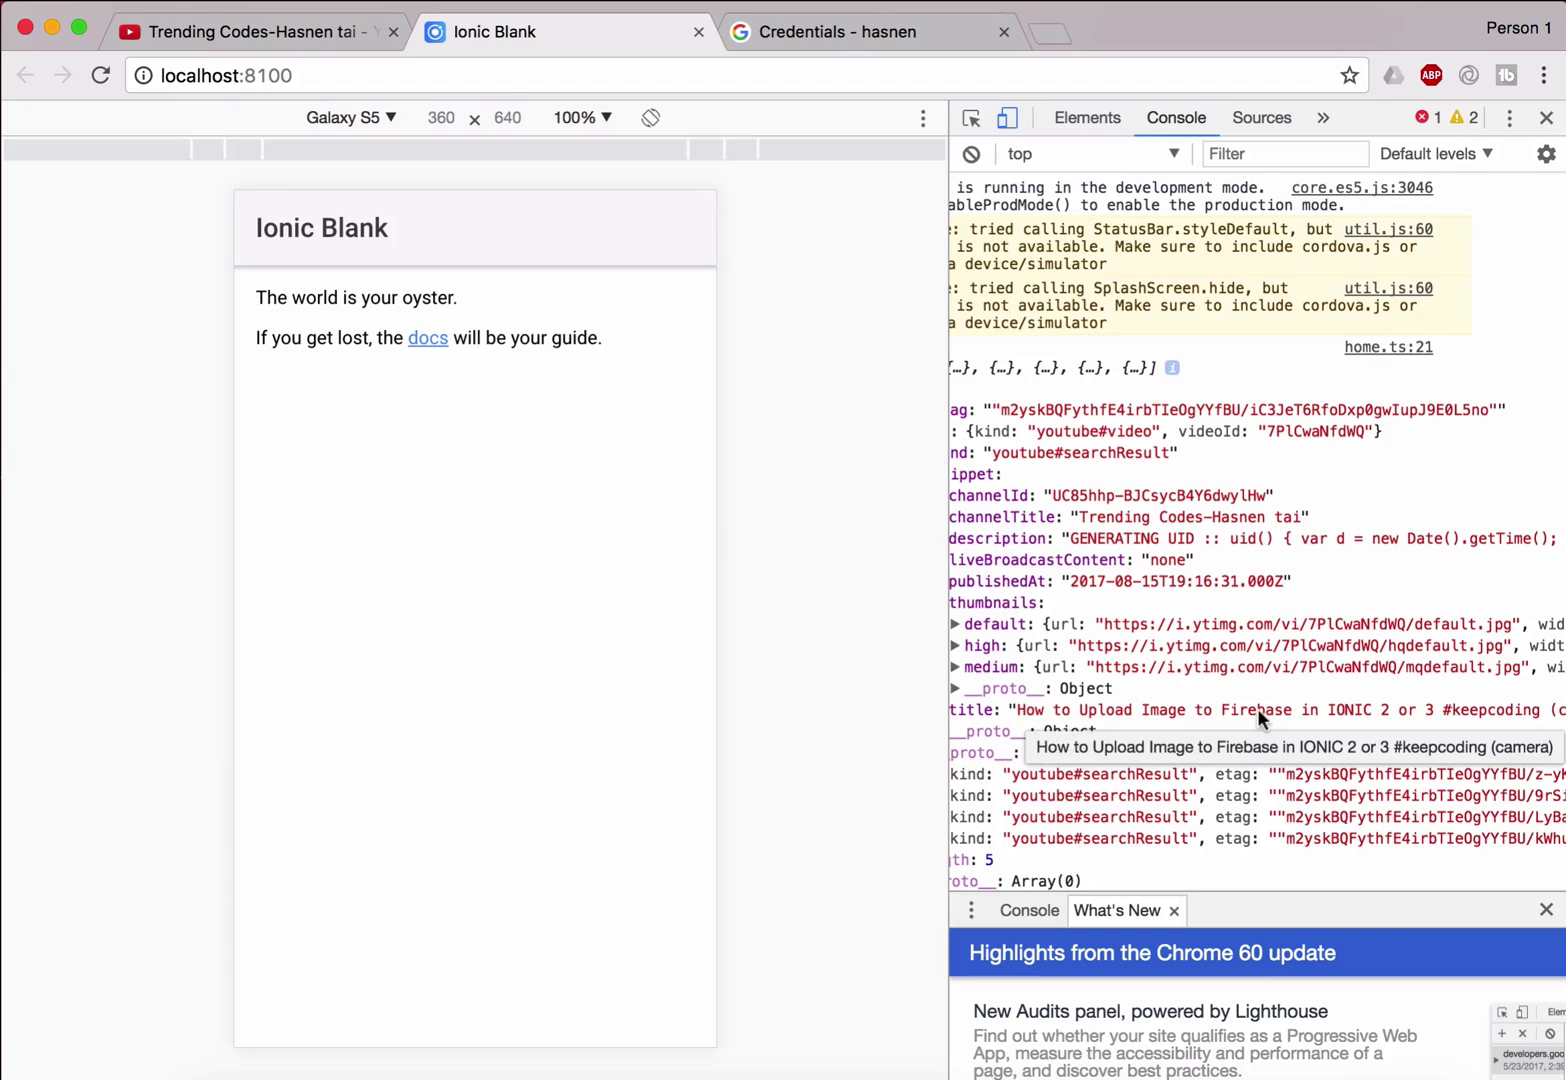
pyautogui.hscroll(5, 1257, 710)
pyautogui.hscroll(-8, 1257, 709)
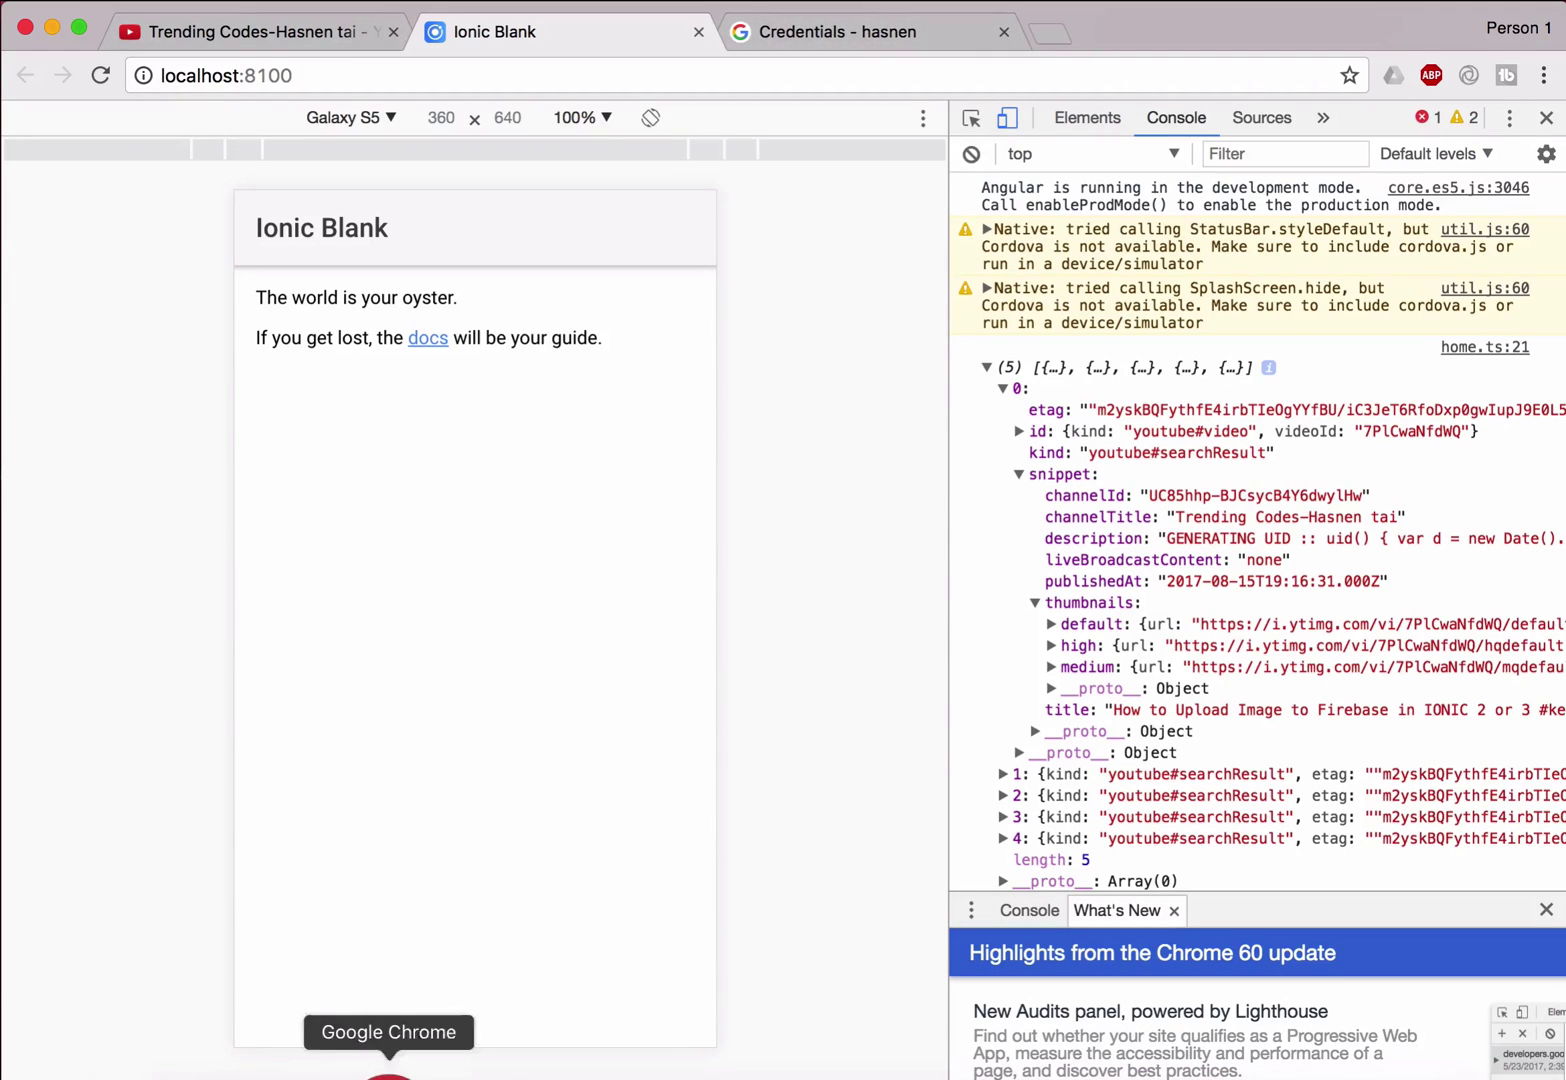
pyautogui.moveTo(1266, 1064)
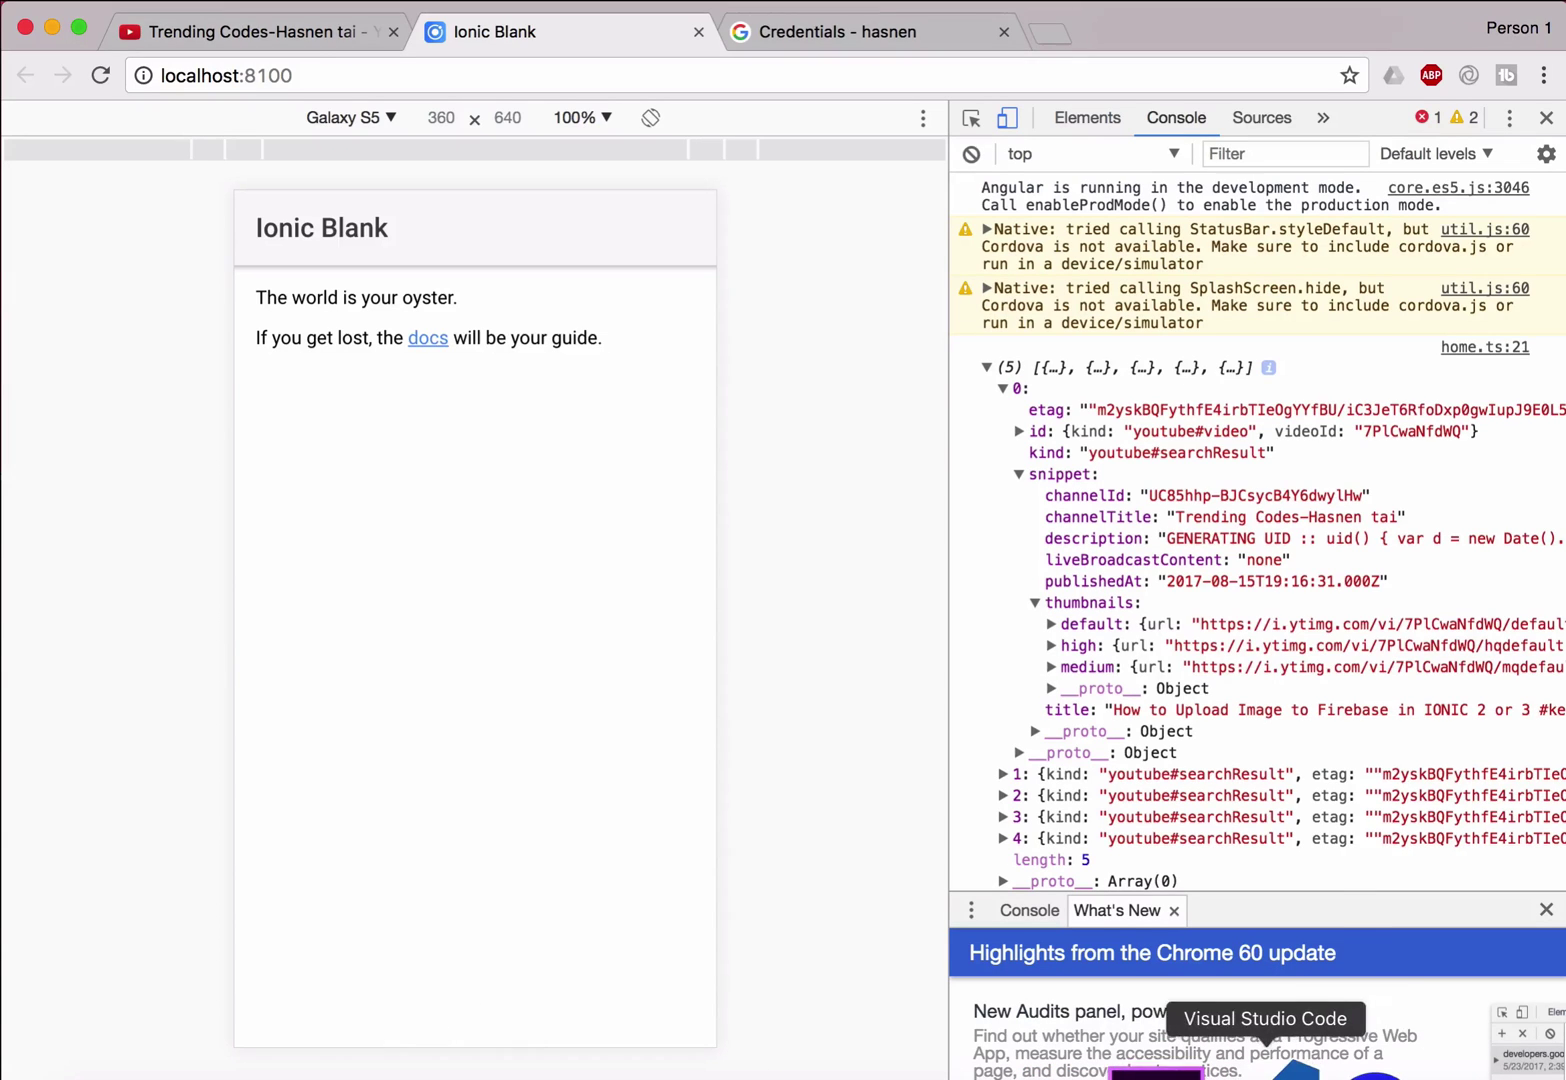
# Step: Review the first result's snippet title and thumbnail URLs in the Chrome console
pyautogui.click(1245, 1073)
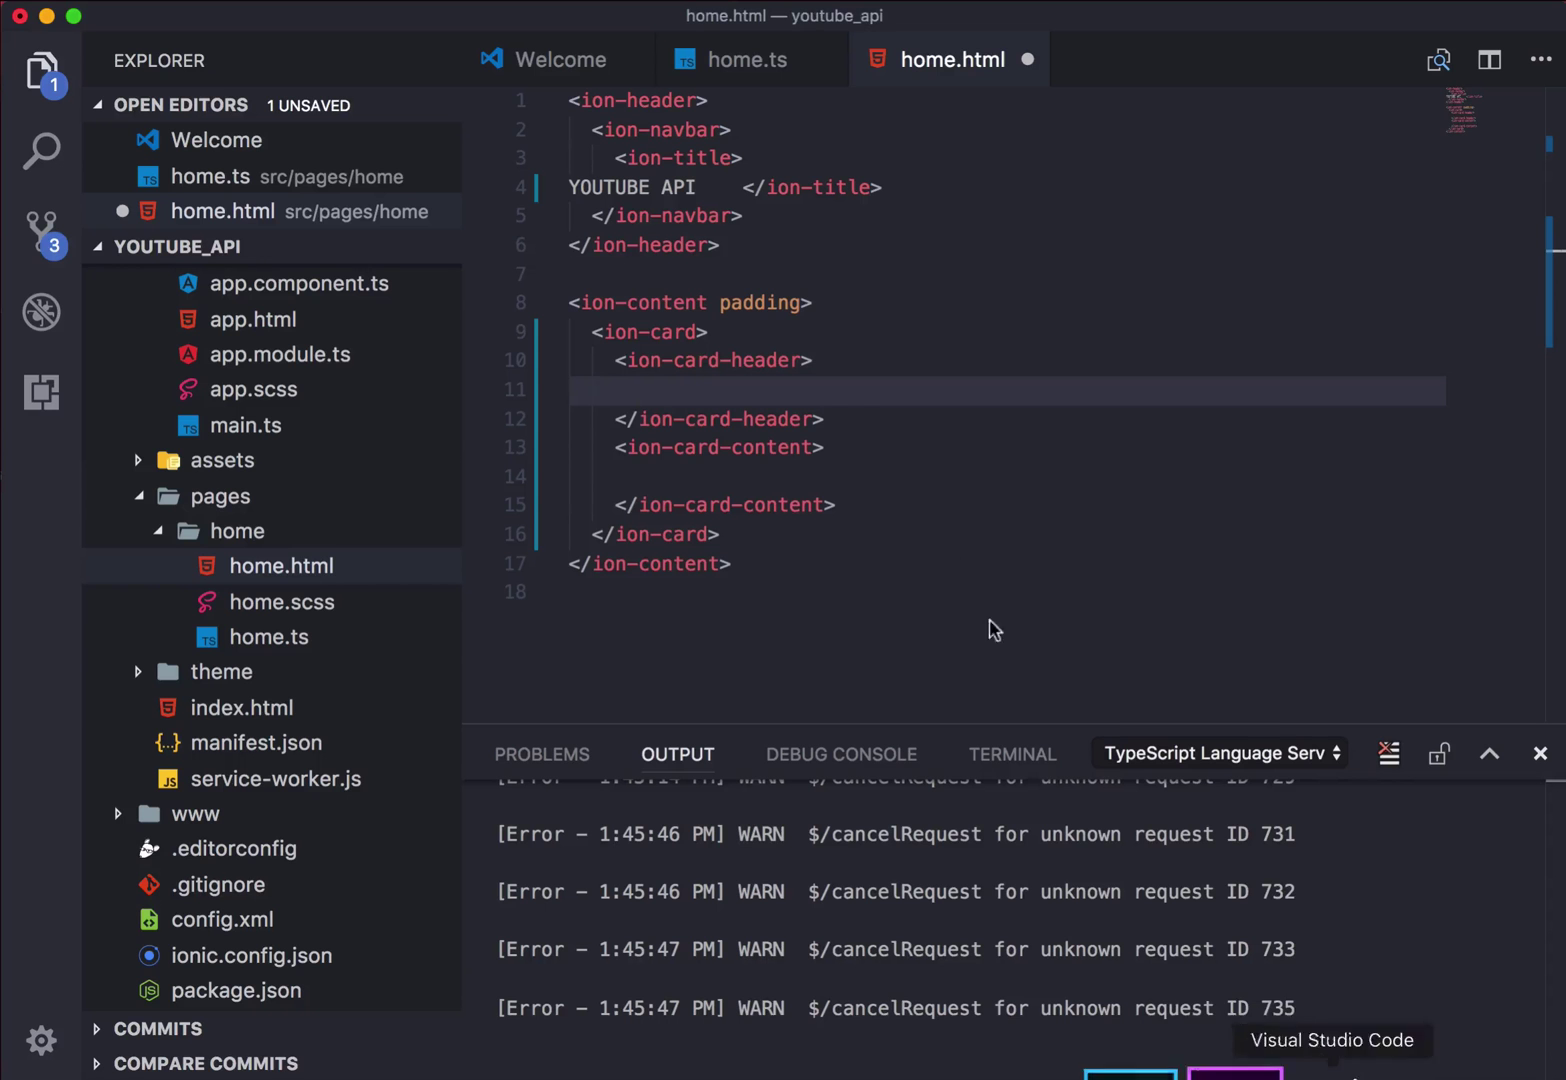
# Step: Add *ngFor="let item of posts" to the ion-card, fixing the ng-form and list-name mistakes
pyautogui.click(697, 332)
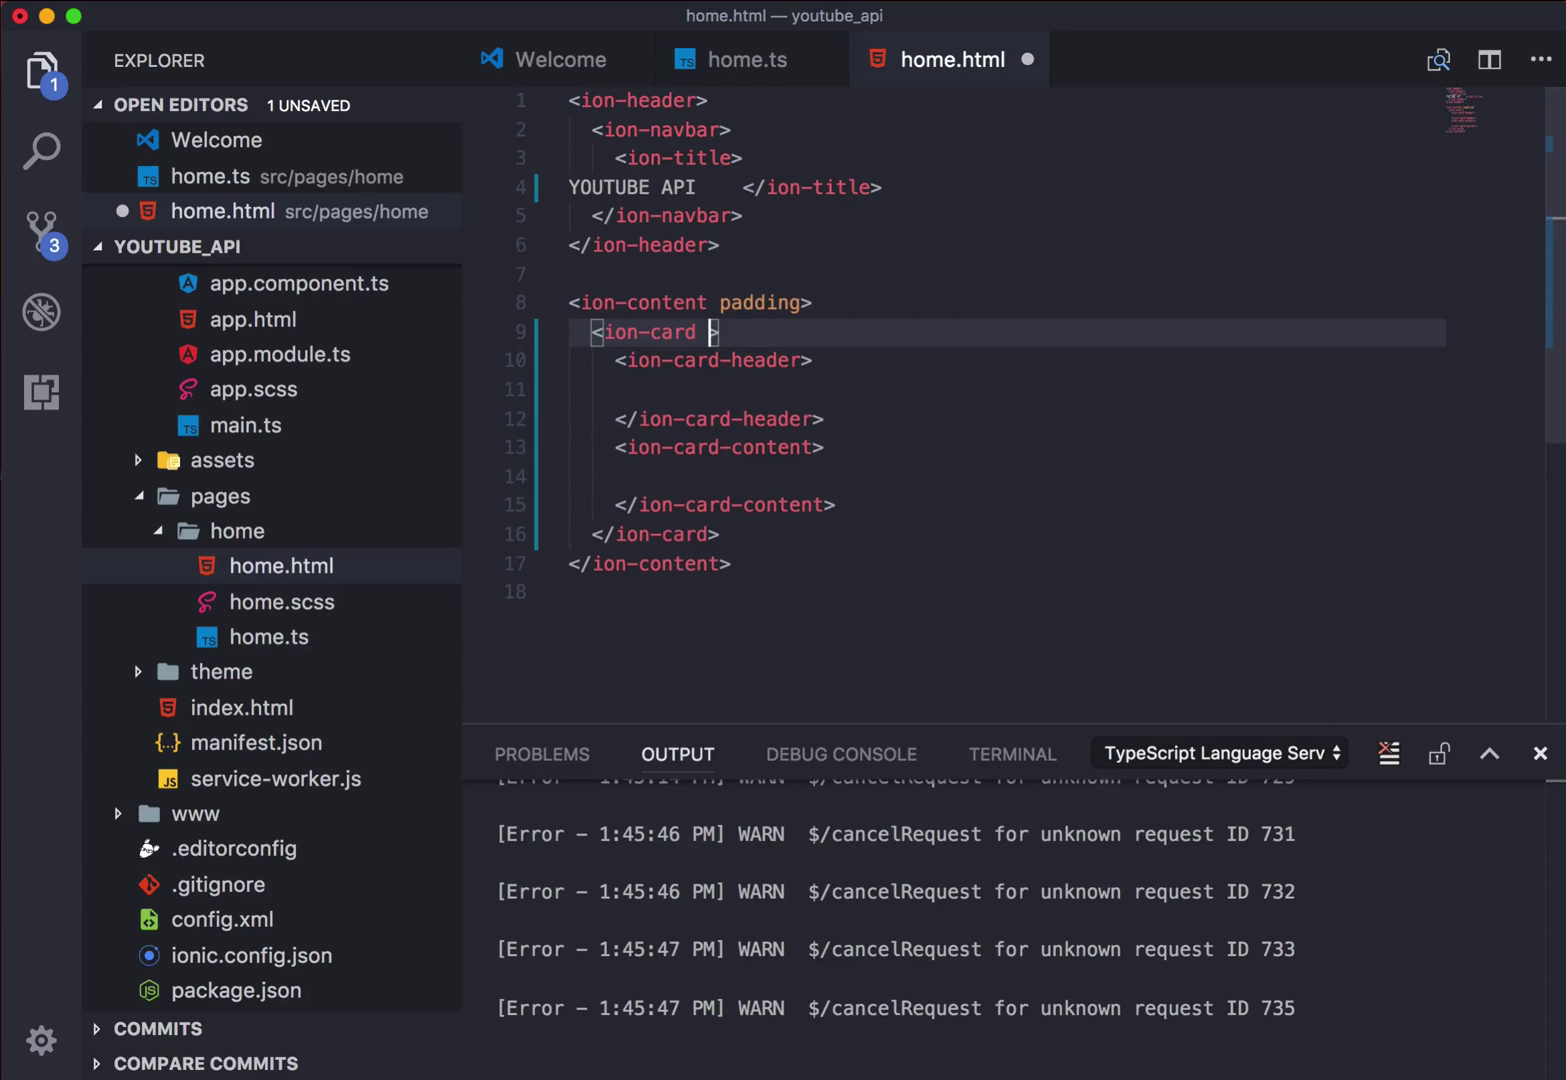
pyautogui.write('ngf')
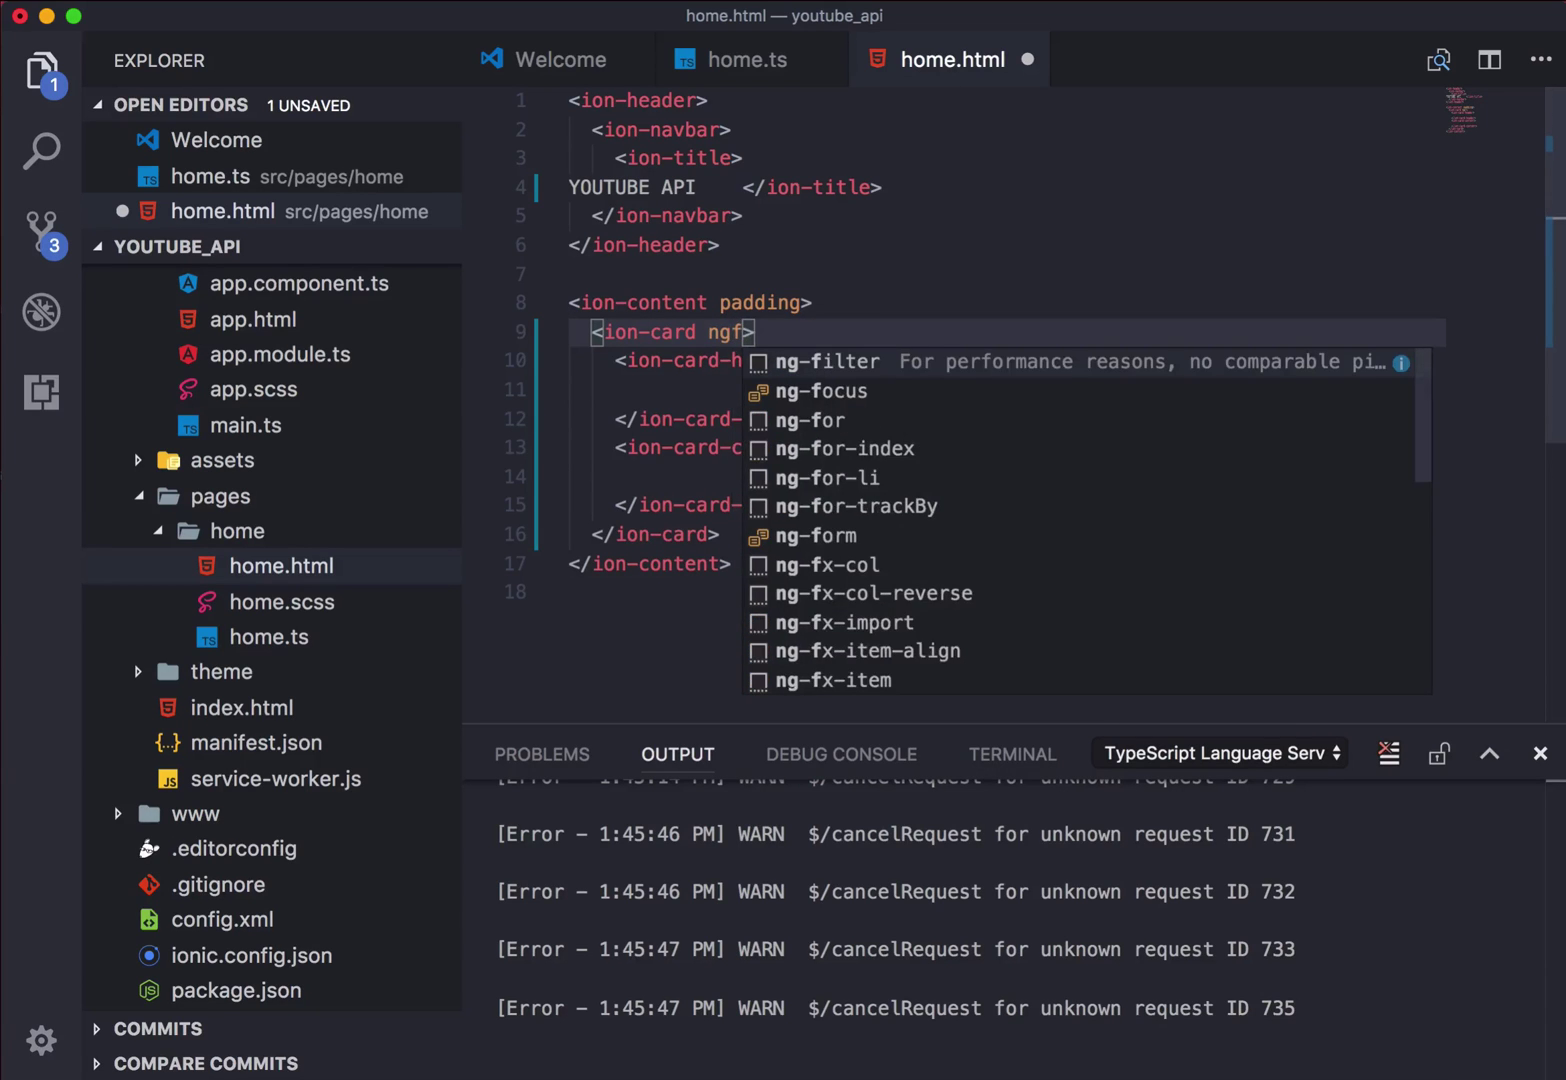
pyautogui.write('or')
pyautogui.press('Down')
pyautogui.press('Down')
pyautogui.press('Down')
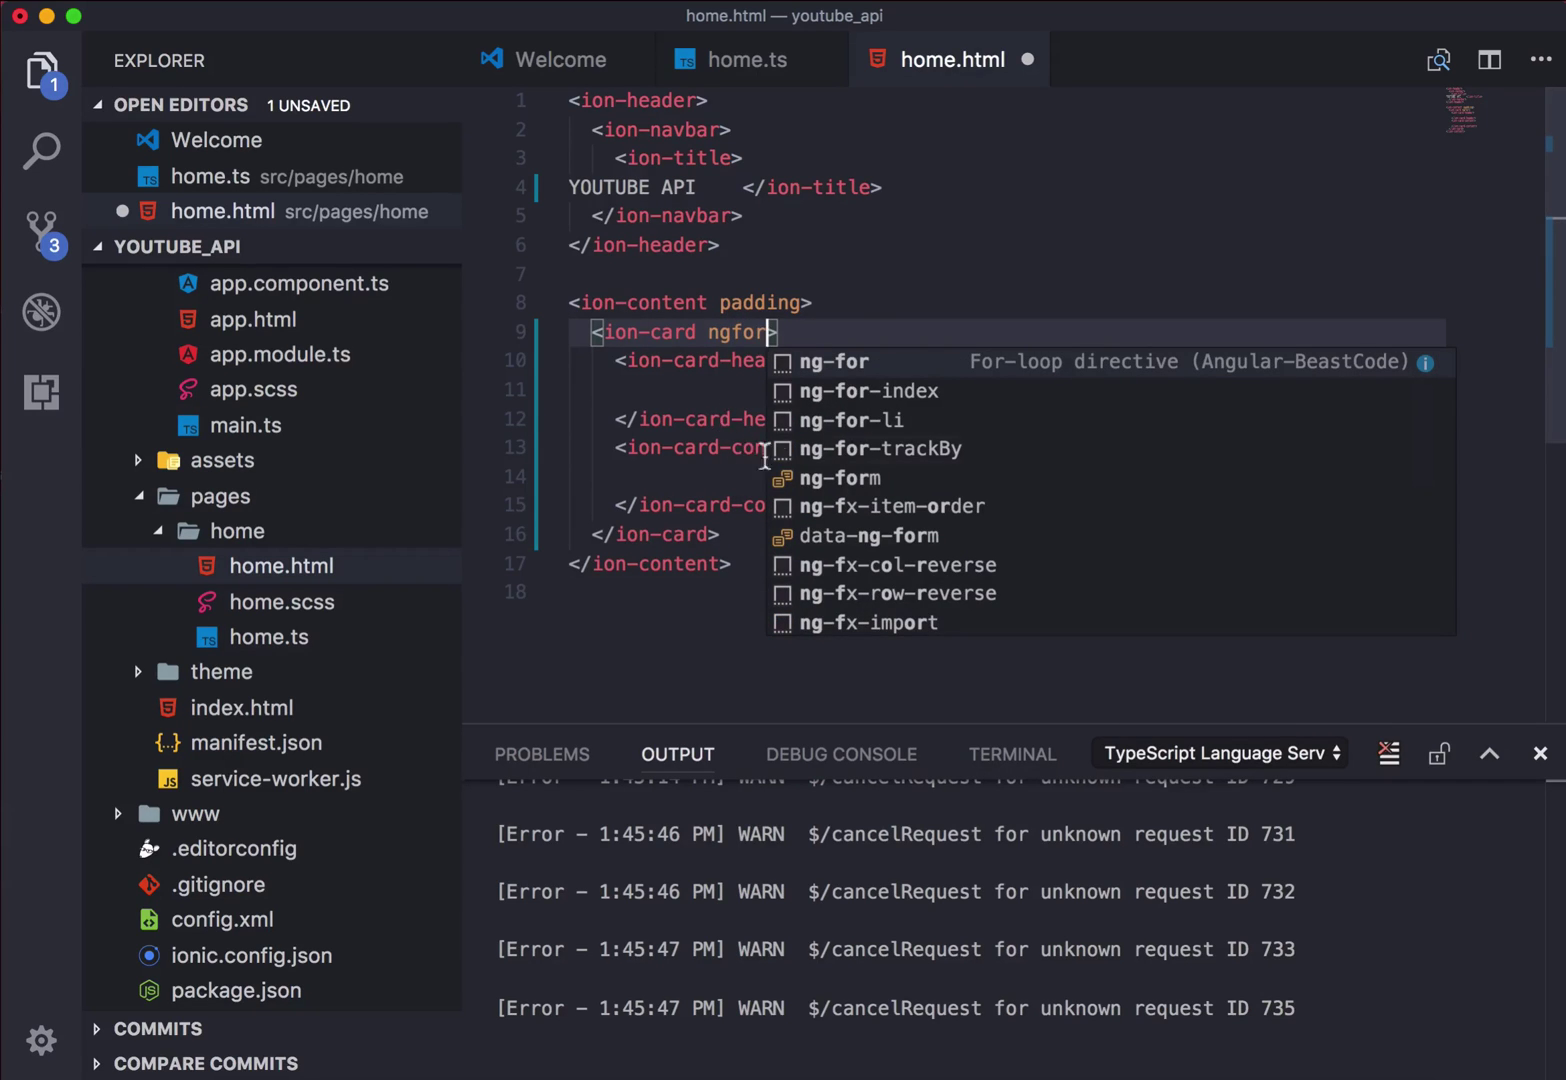
pyautogui.press('Down')
pyautogui.press('Return')
pyautogui.press('Return')
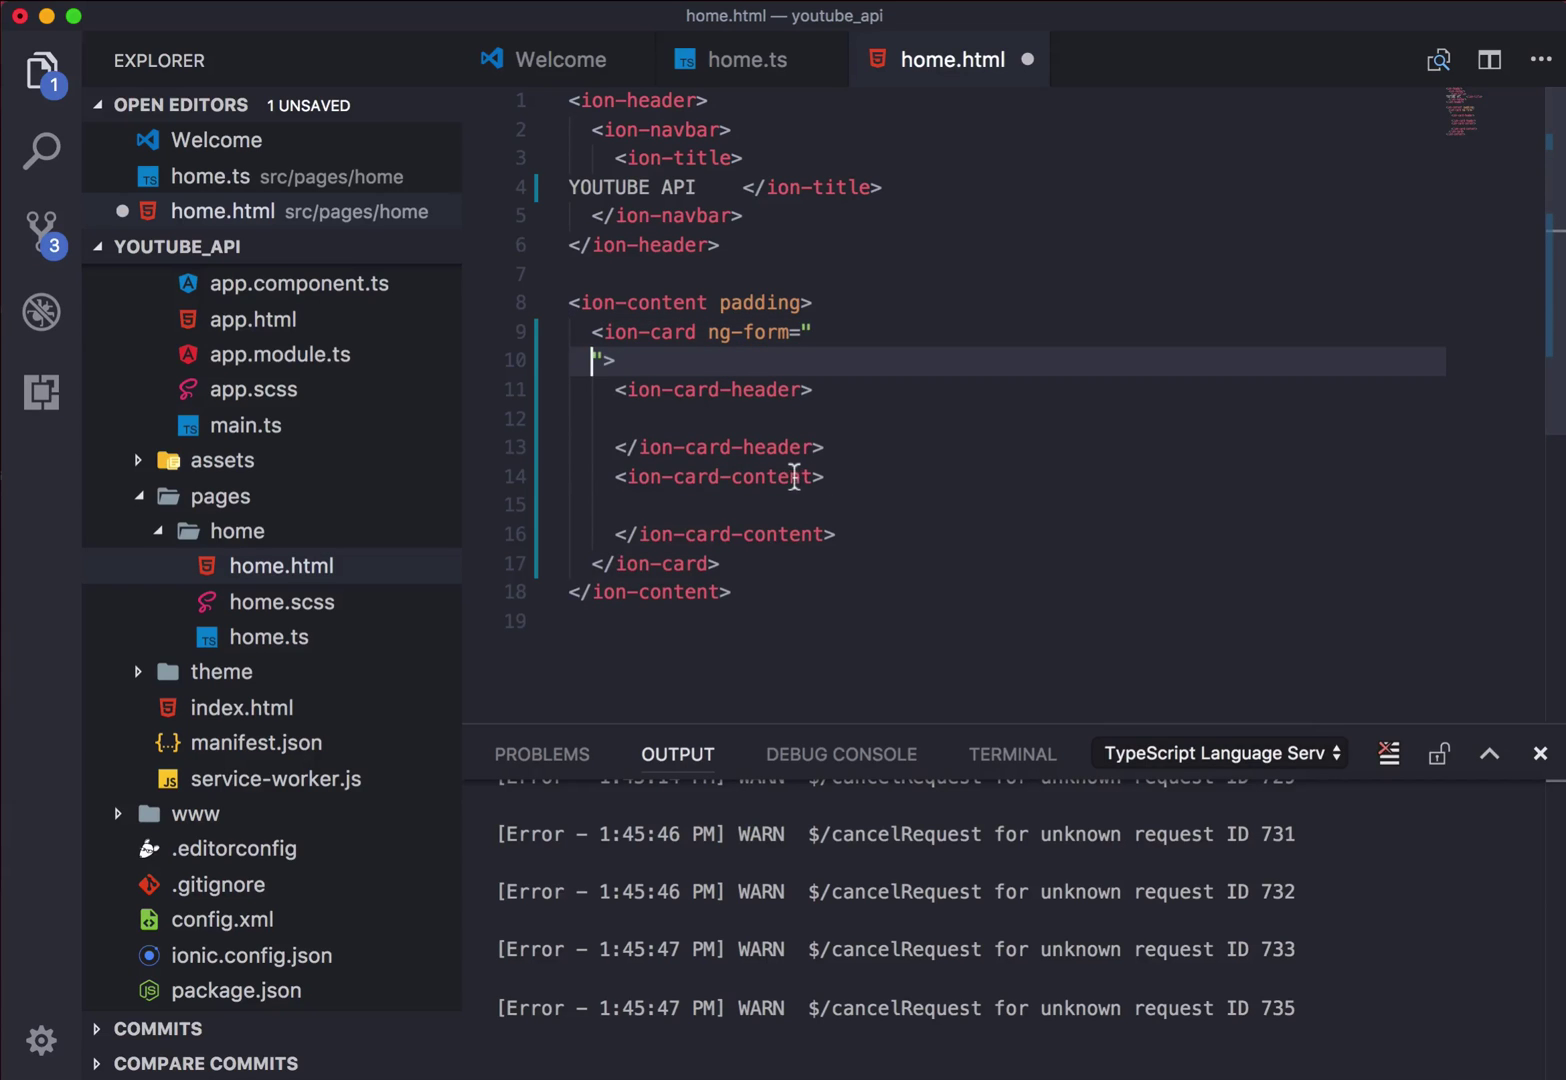
pyautogui.press('BackSpace')
pyautogui.press('BackSpace')
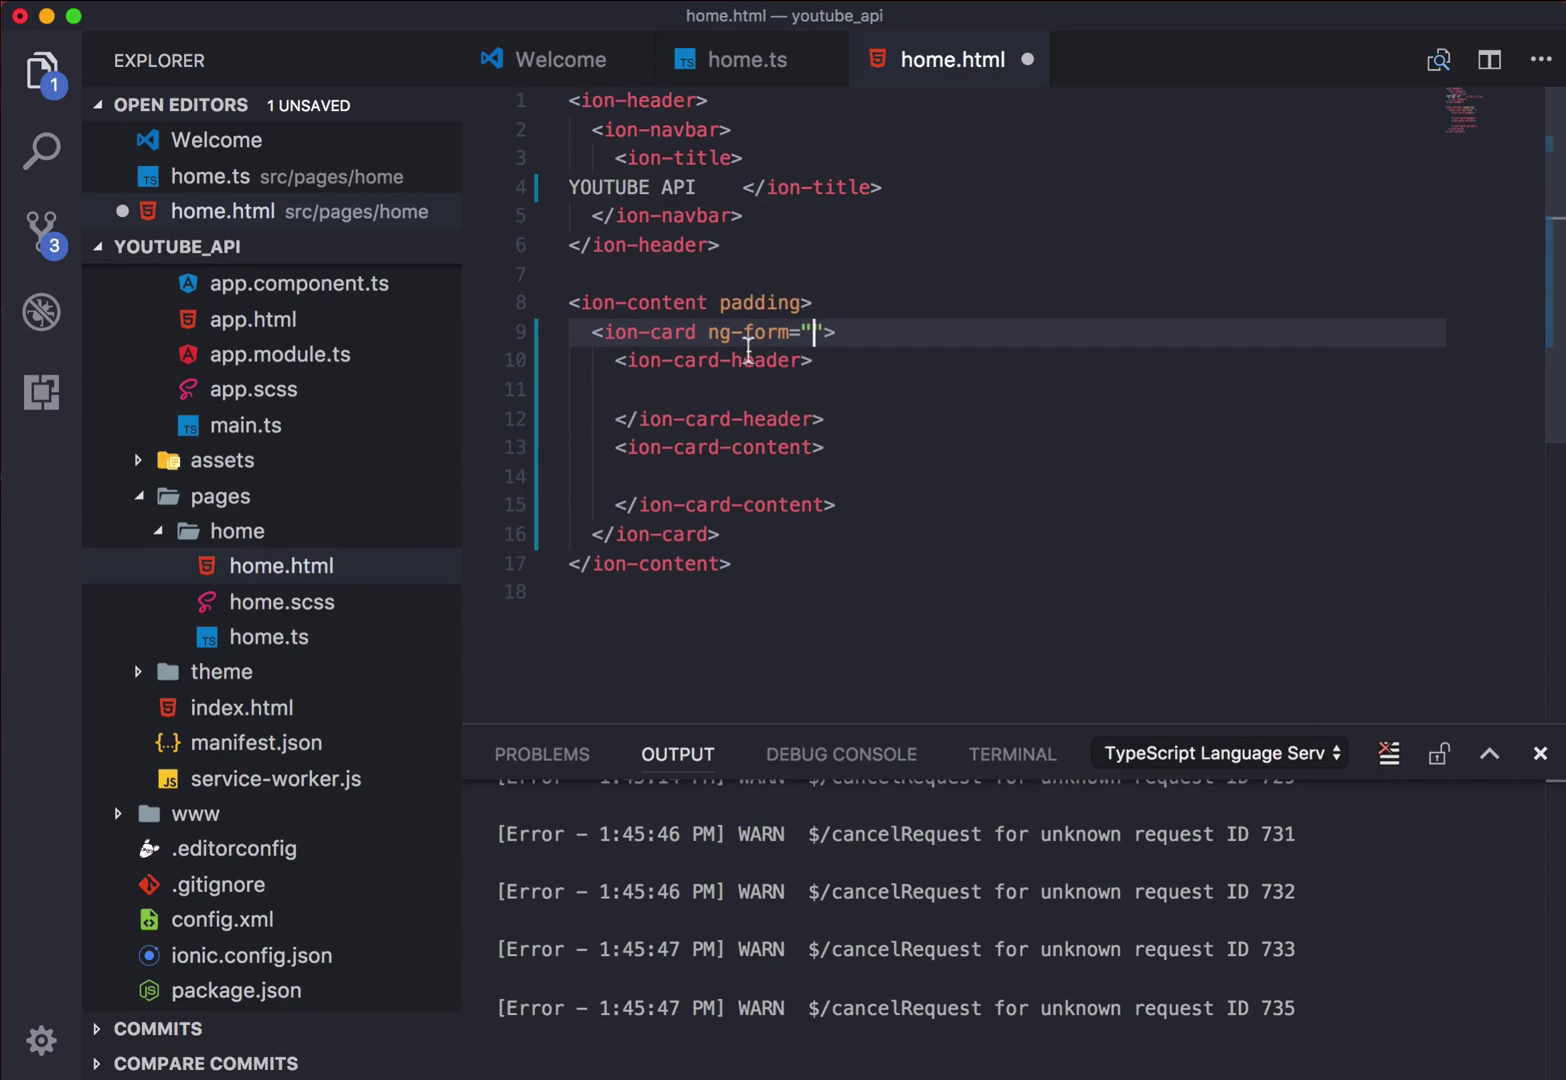
pyautogui.moveTo(822, 332); pyautogui.dragTo(709, 333)
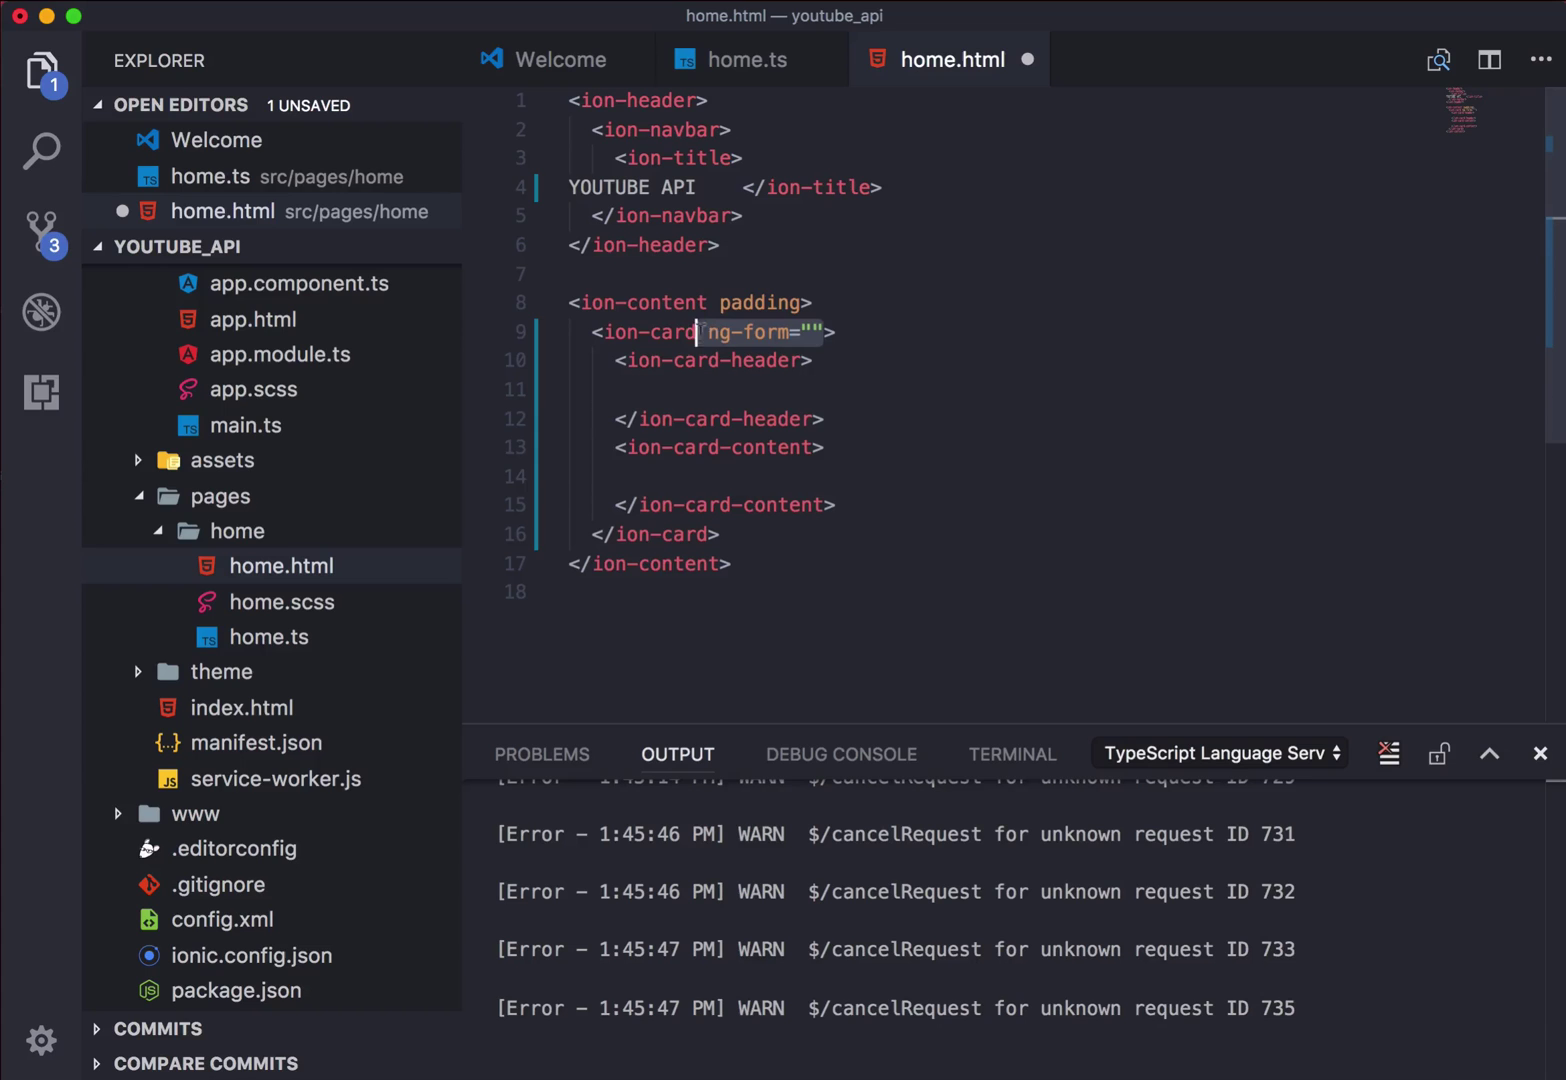
pyautogui.press('BackSpace')
pyautogui.write('*')
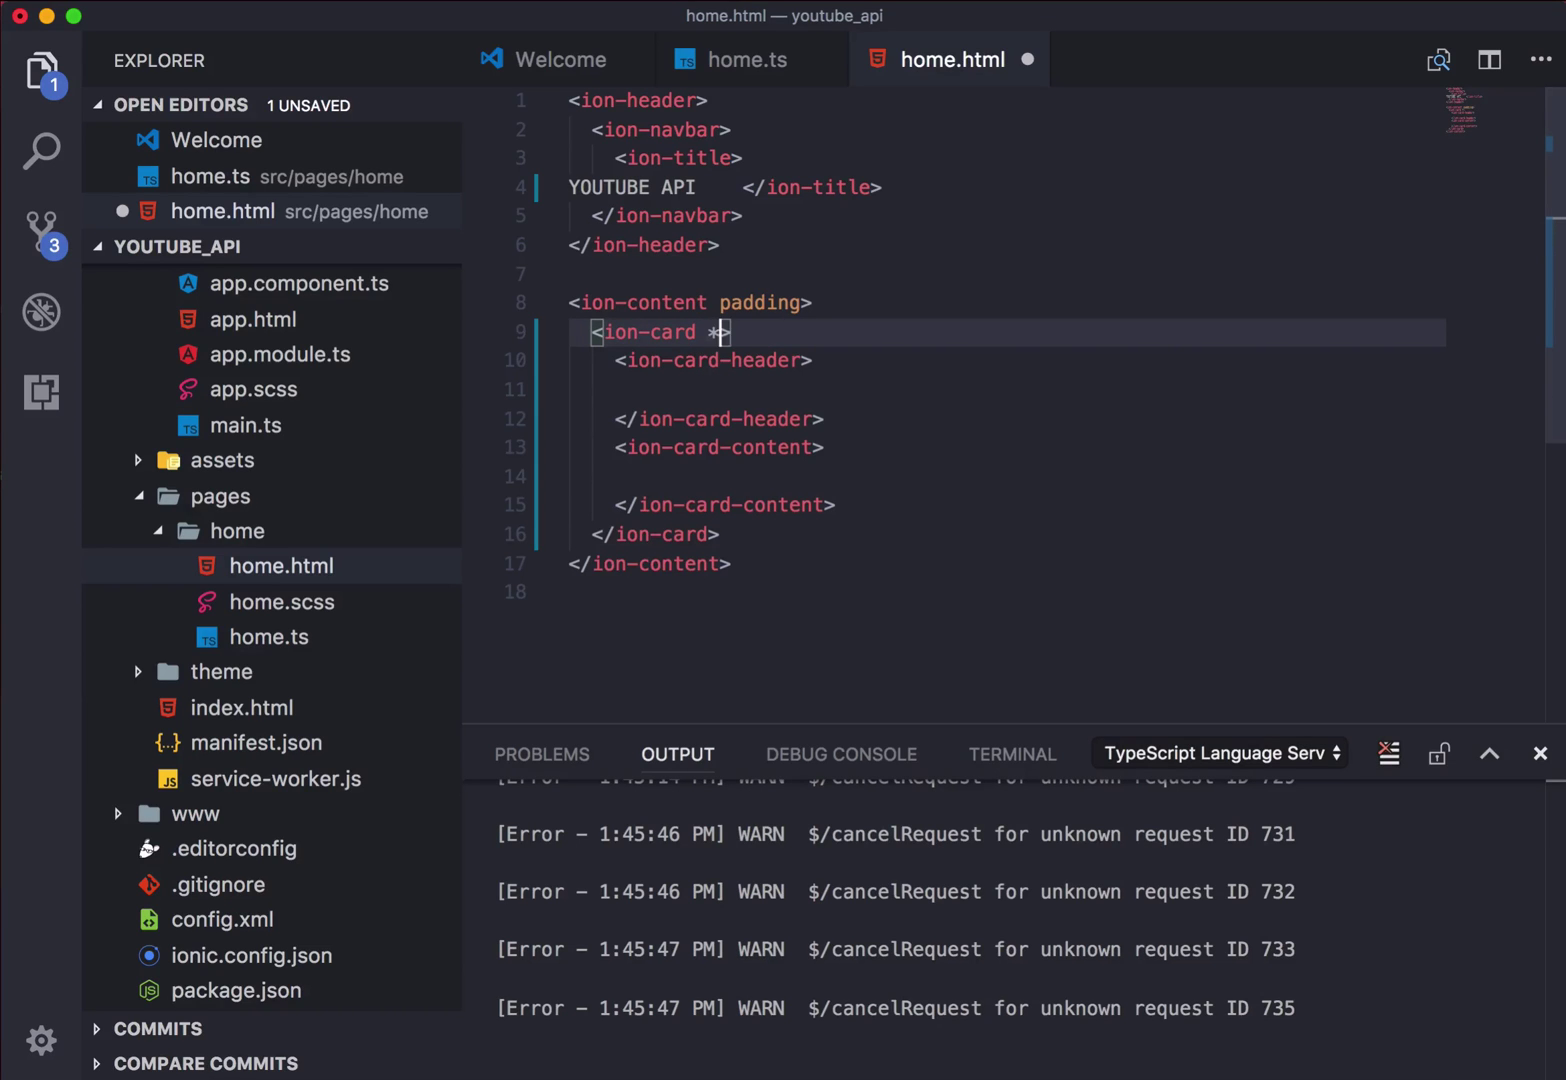
pyautogui.write('ng')
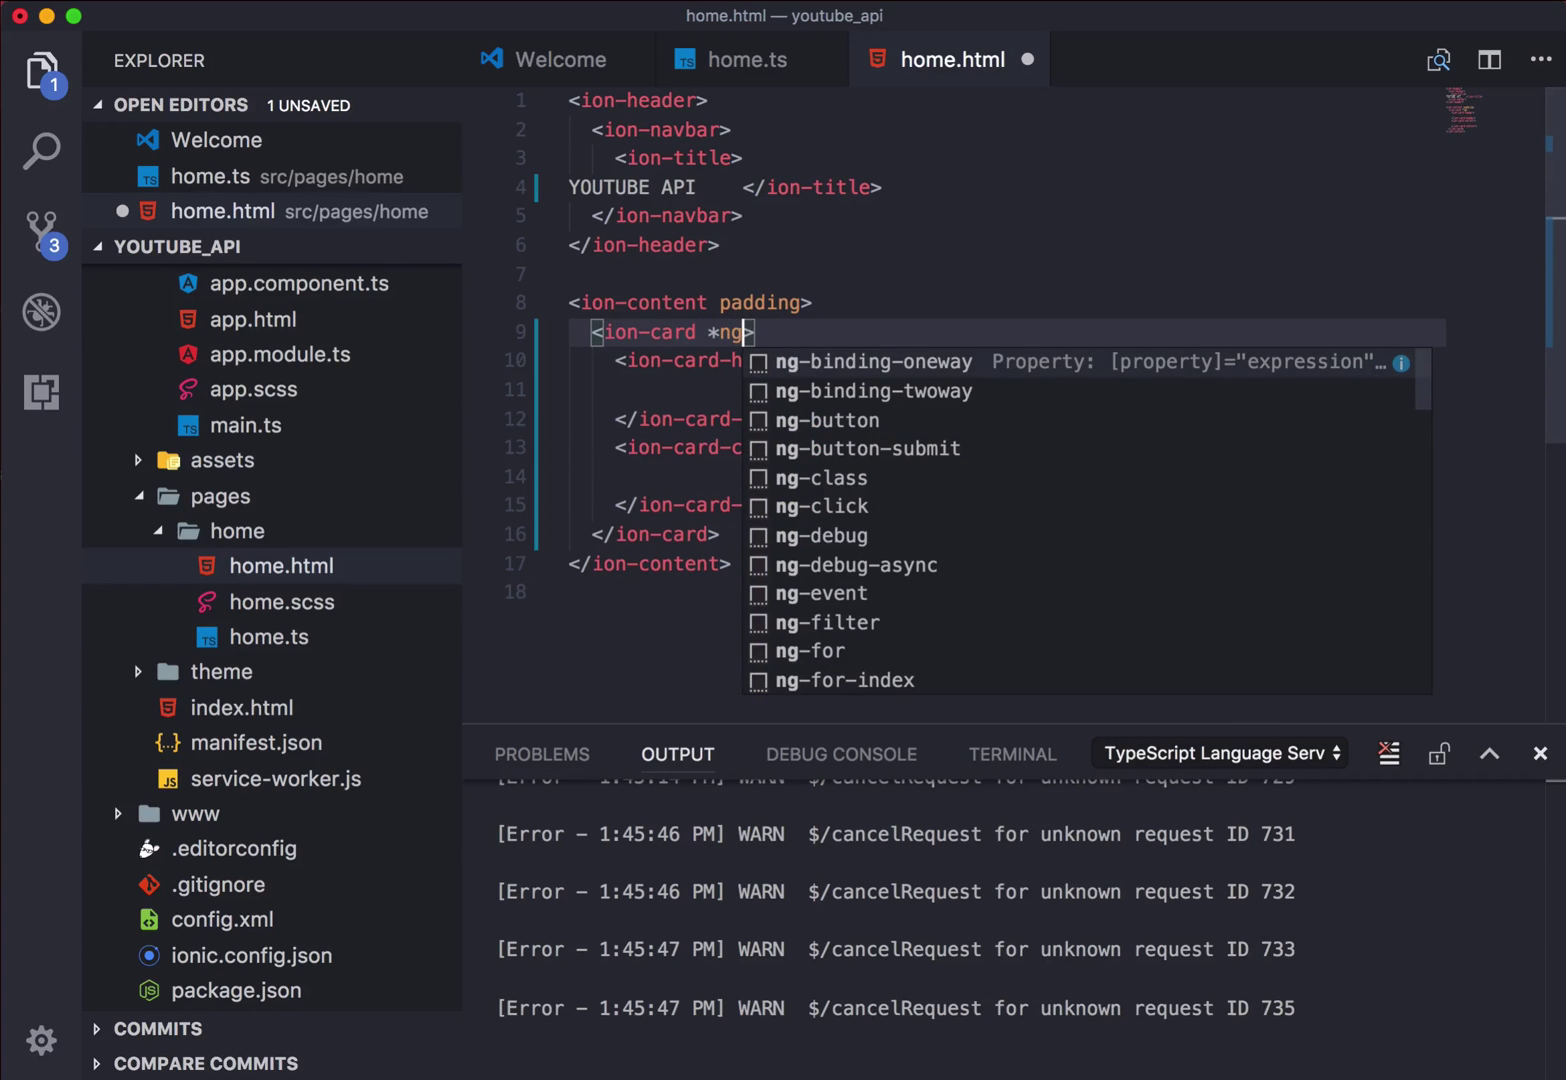
pyautogui.write('F')
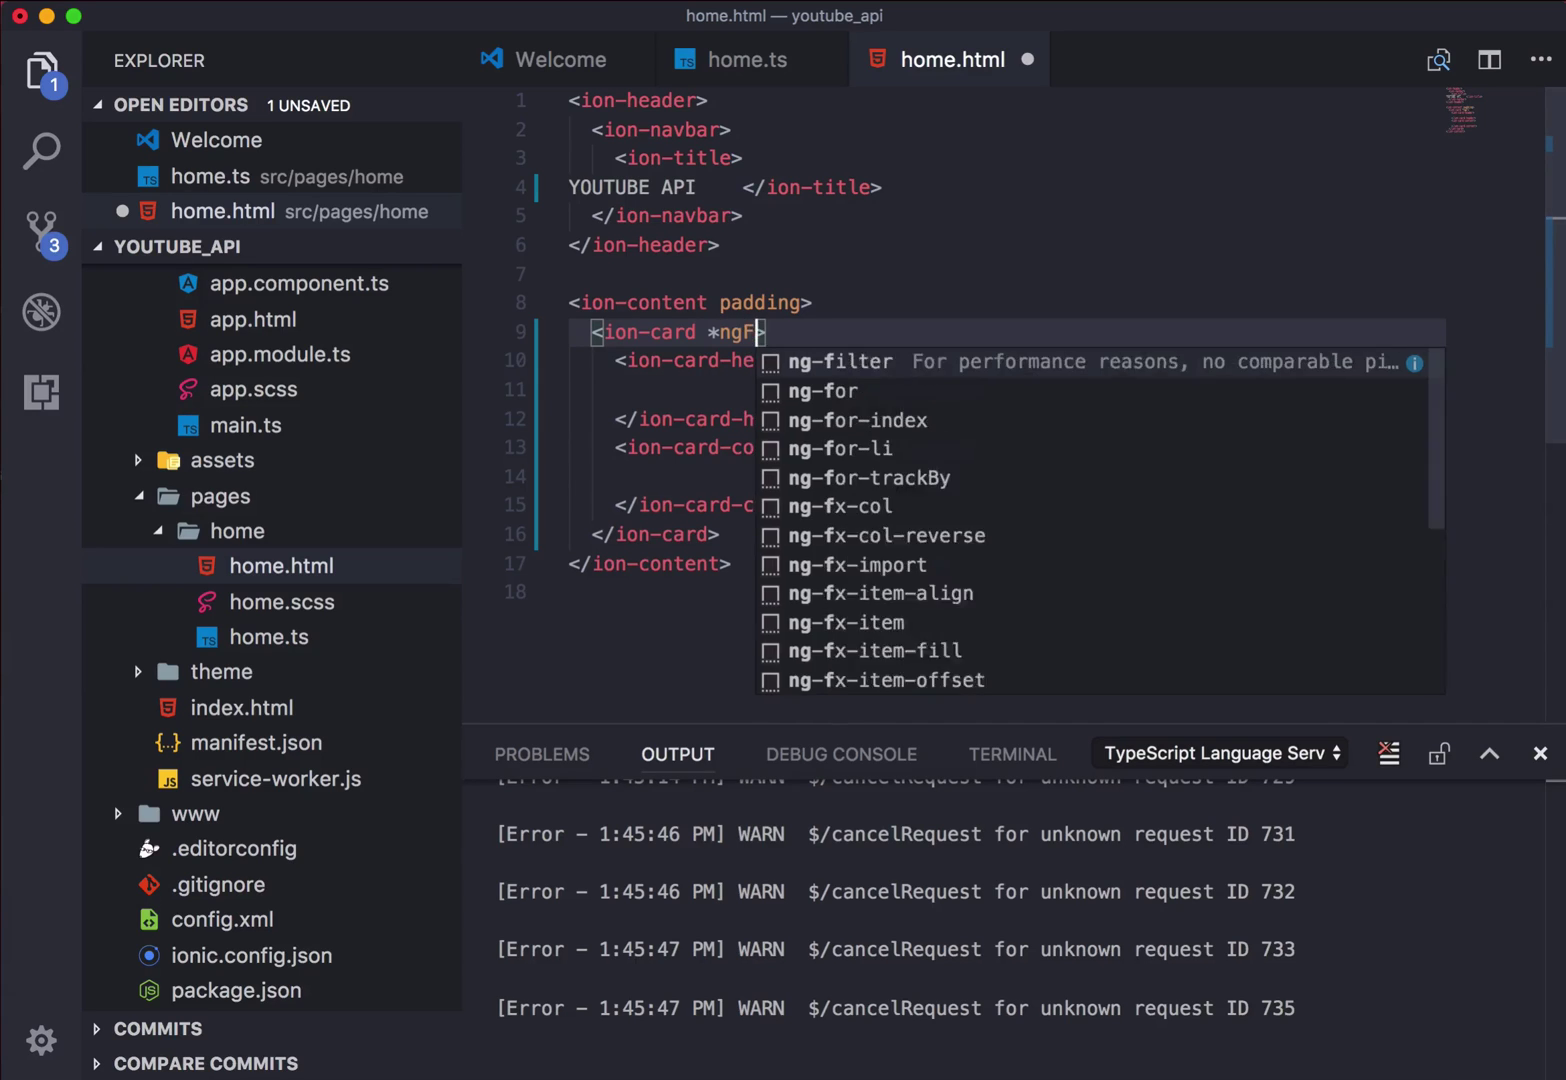
pyautogui.write('or=')
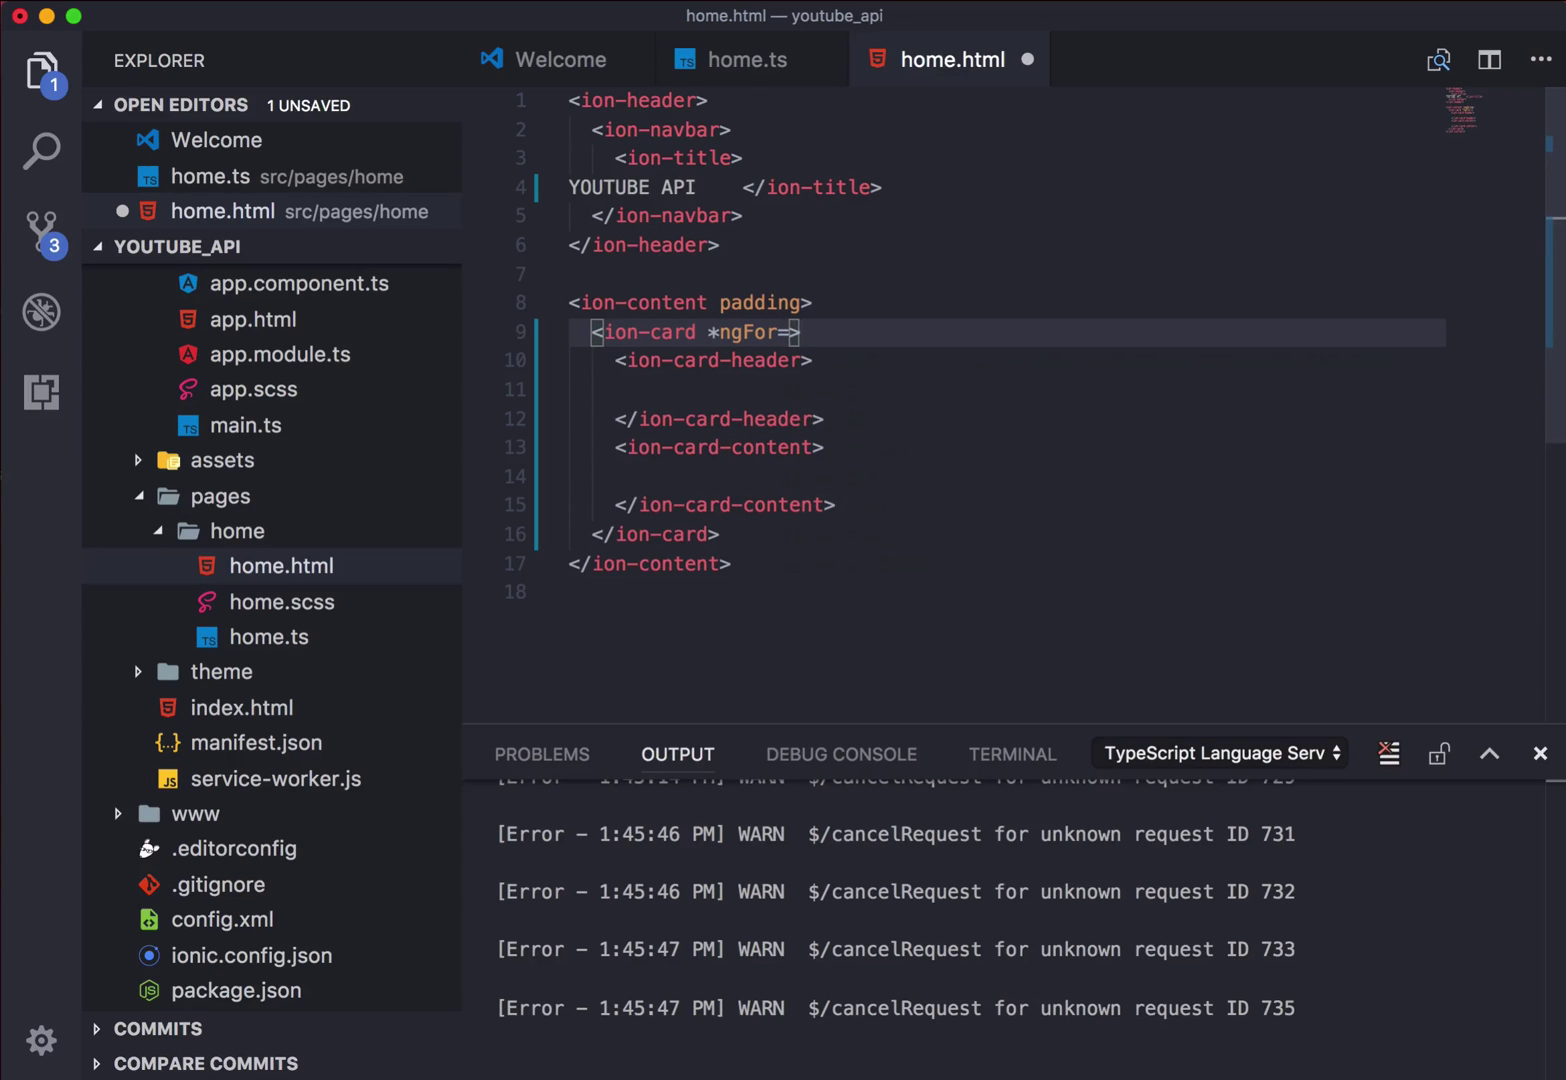
pyautogui.write('"')
pyautogui.write('"')
pyautogui.write('let ')
pyautogui.write('item')
pyautogui.write(' of po')
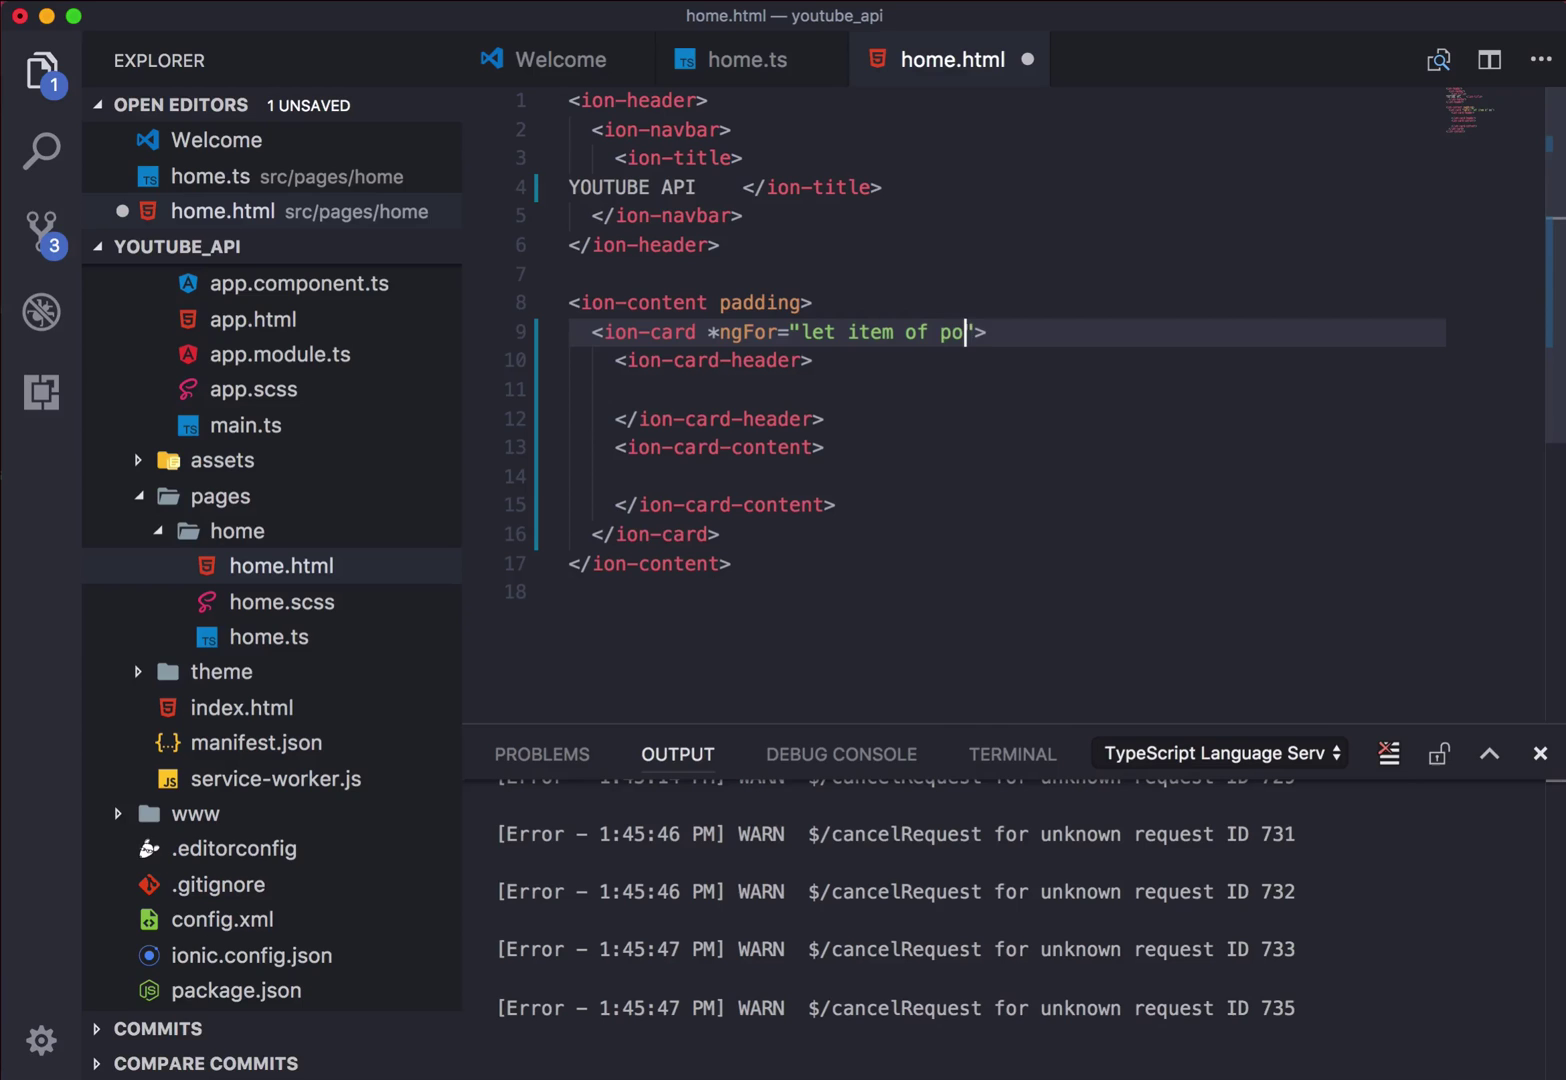
pyautogui.write('ts')
pyautogui.press('BackSpace')
pyautogui.press('BackSpace')
pyautogui.write('sts')
# Step: Rename the card header to ion-card-title holding {{item.snippet.title}}, and save home.html
pyautogui.click(786, 393)
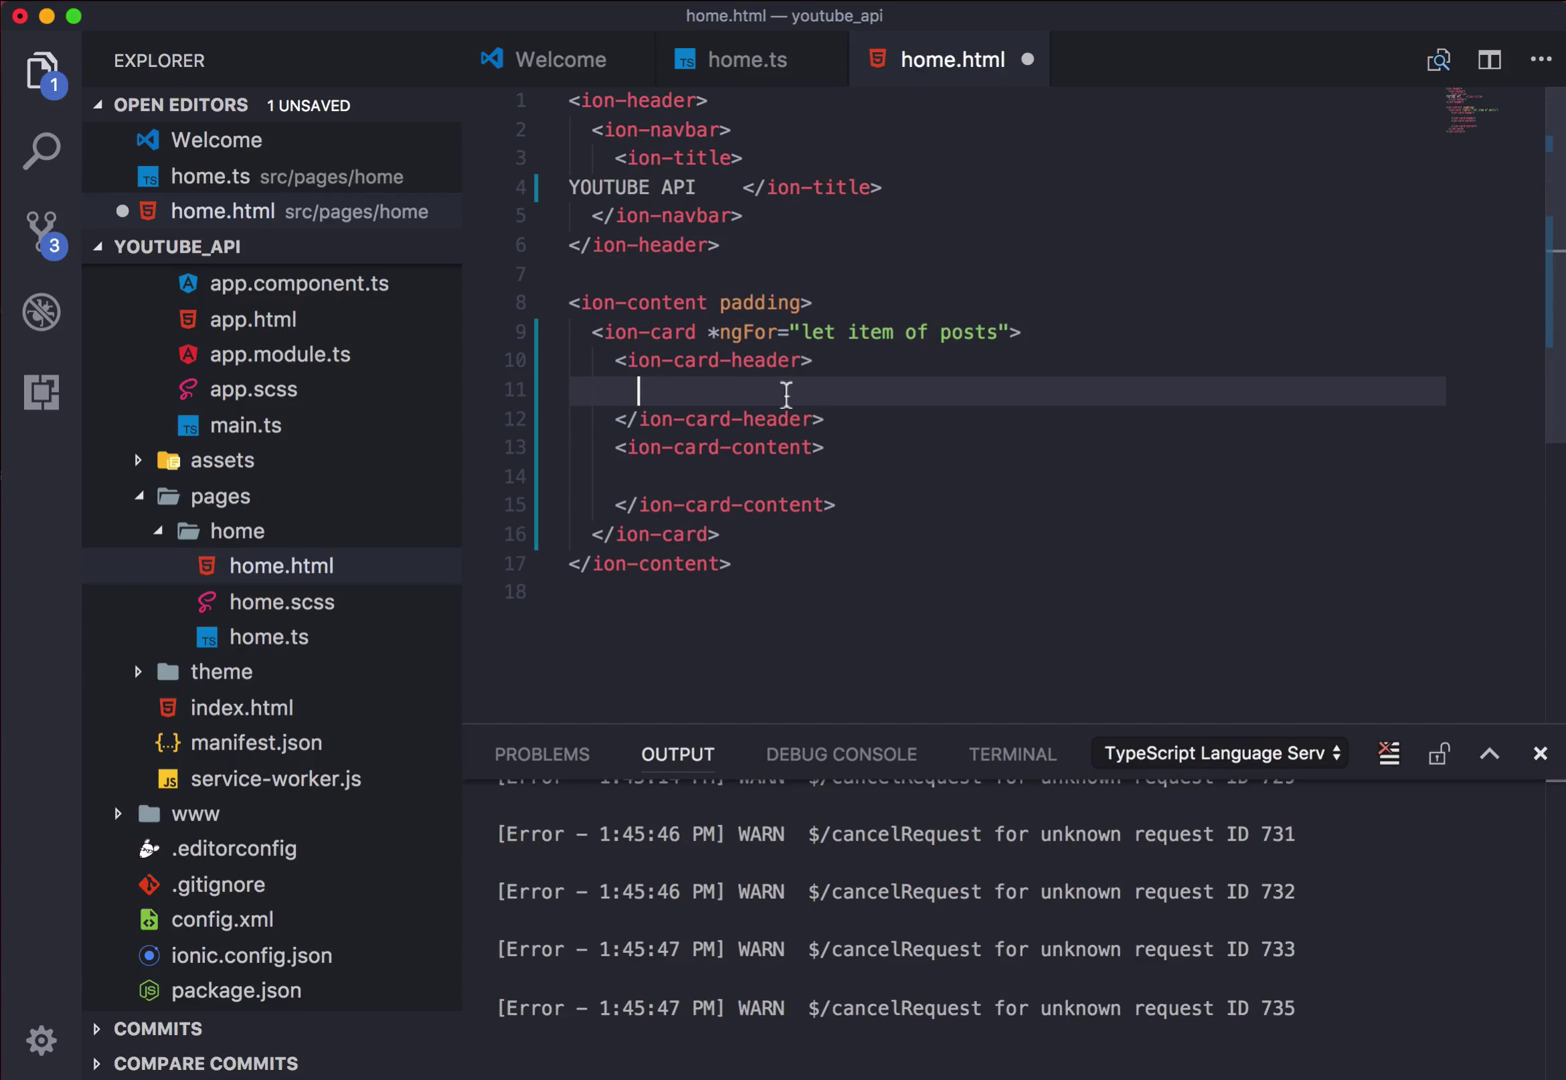
pyautogui.click(798, 361)
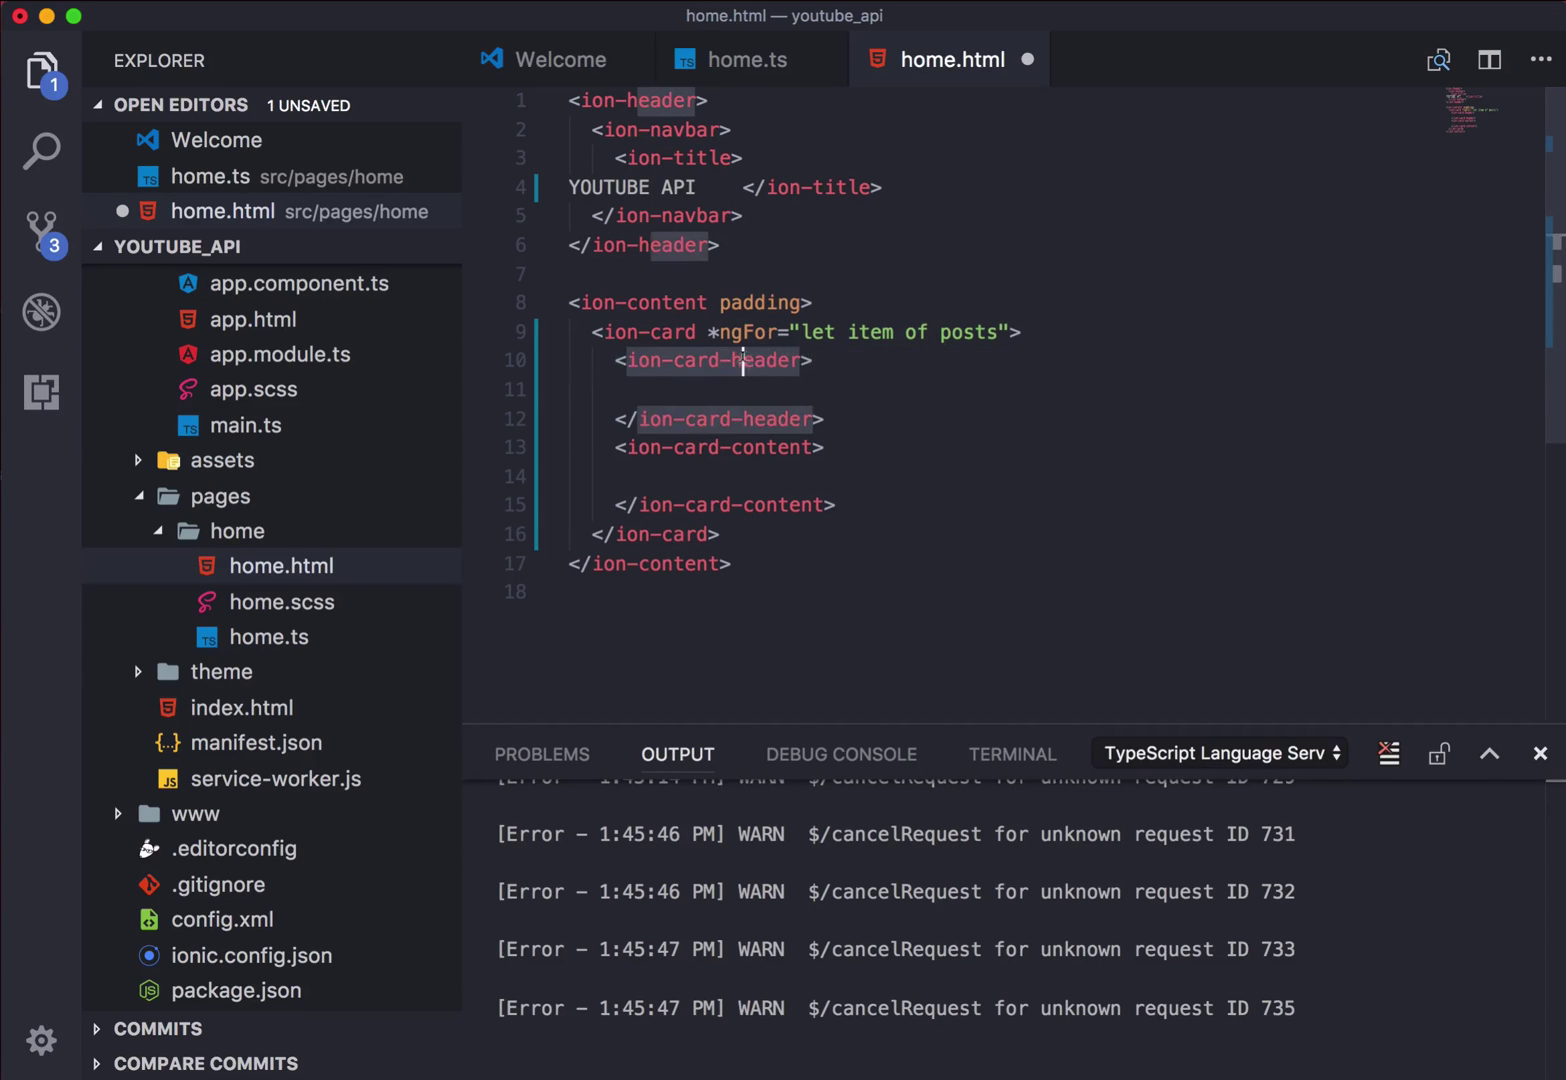
pyautogui.press('BackSpace')
pyautogui.press('BackSpace')
pyautogui.press('BackSpace')
pyautogui.write('ti')
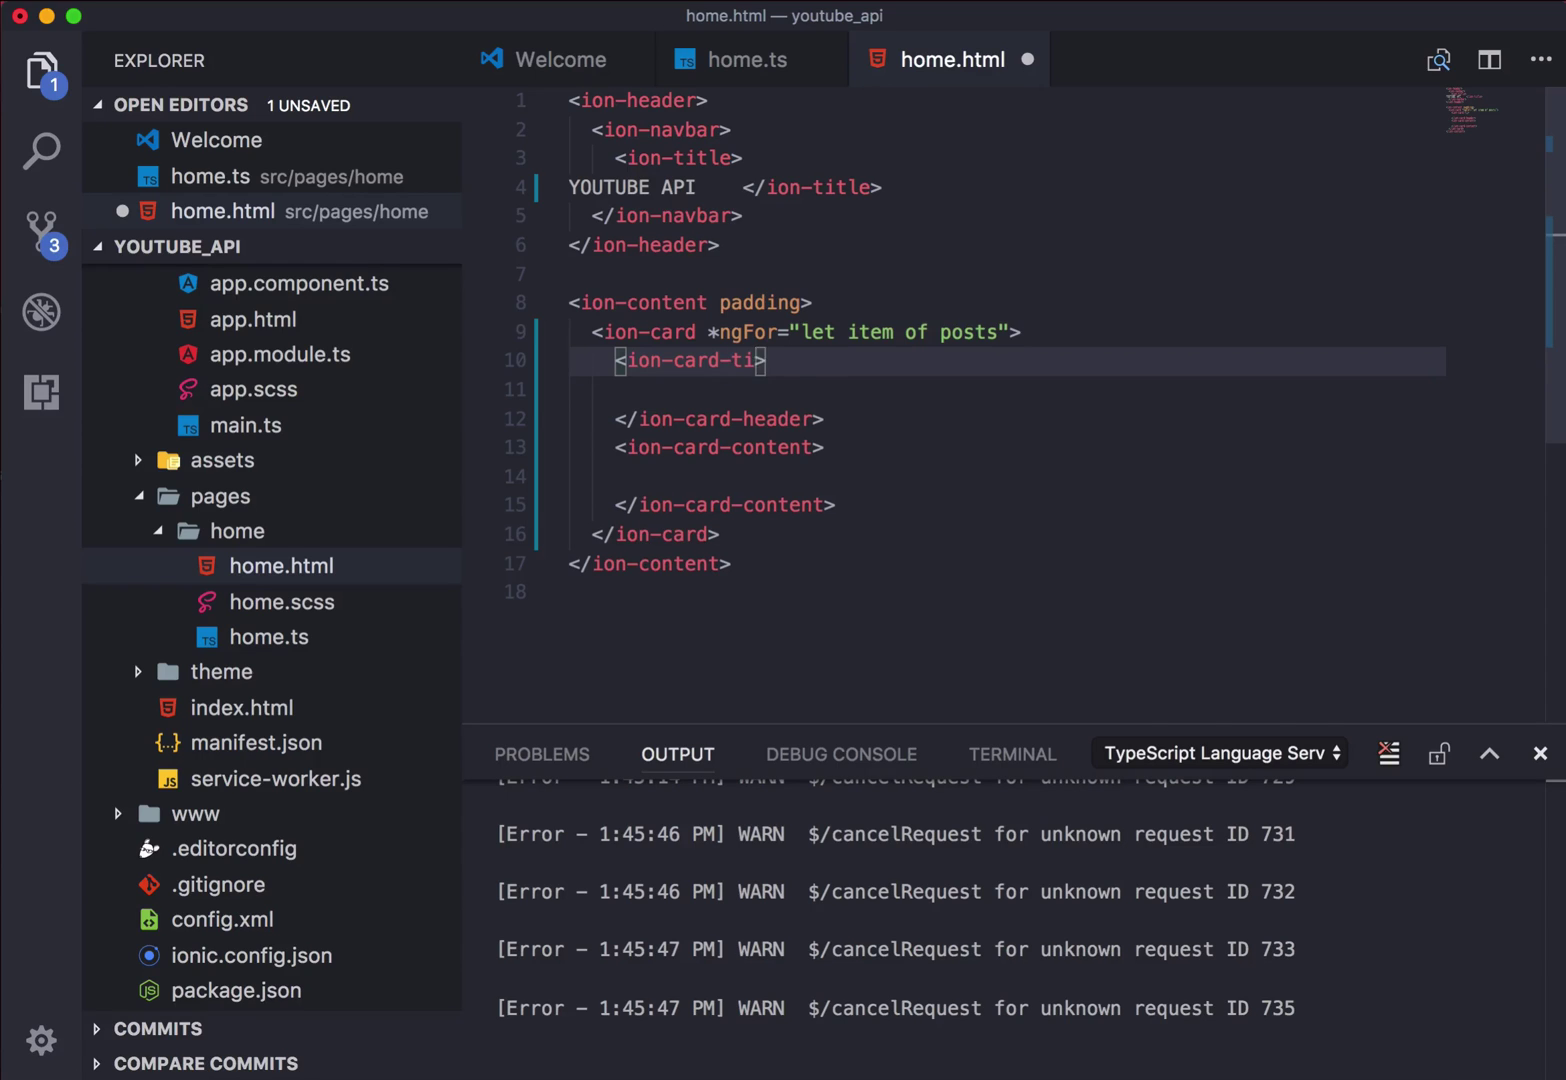
pyautogui.write('tle>')
pyautogui.doubleClick(783, 418)
pyautogui.press('BackSpace')
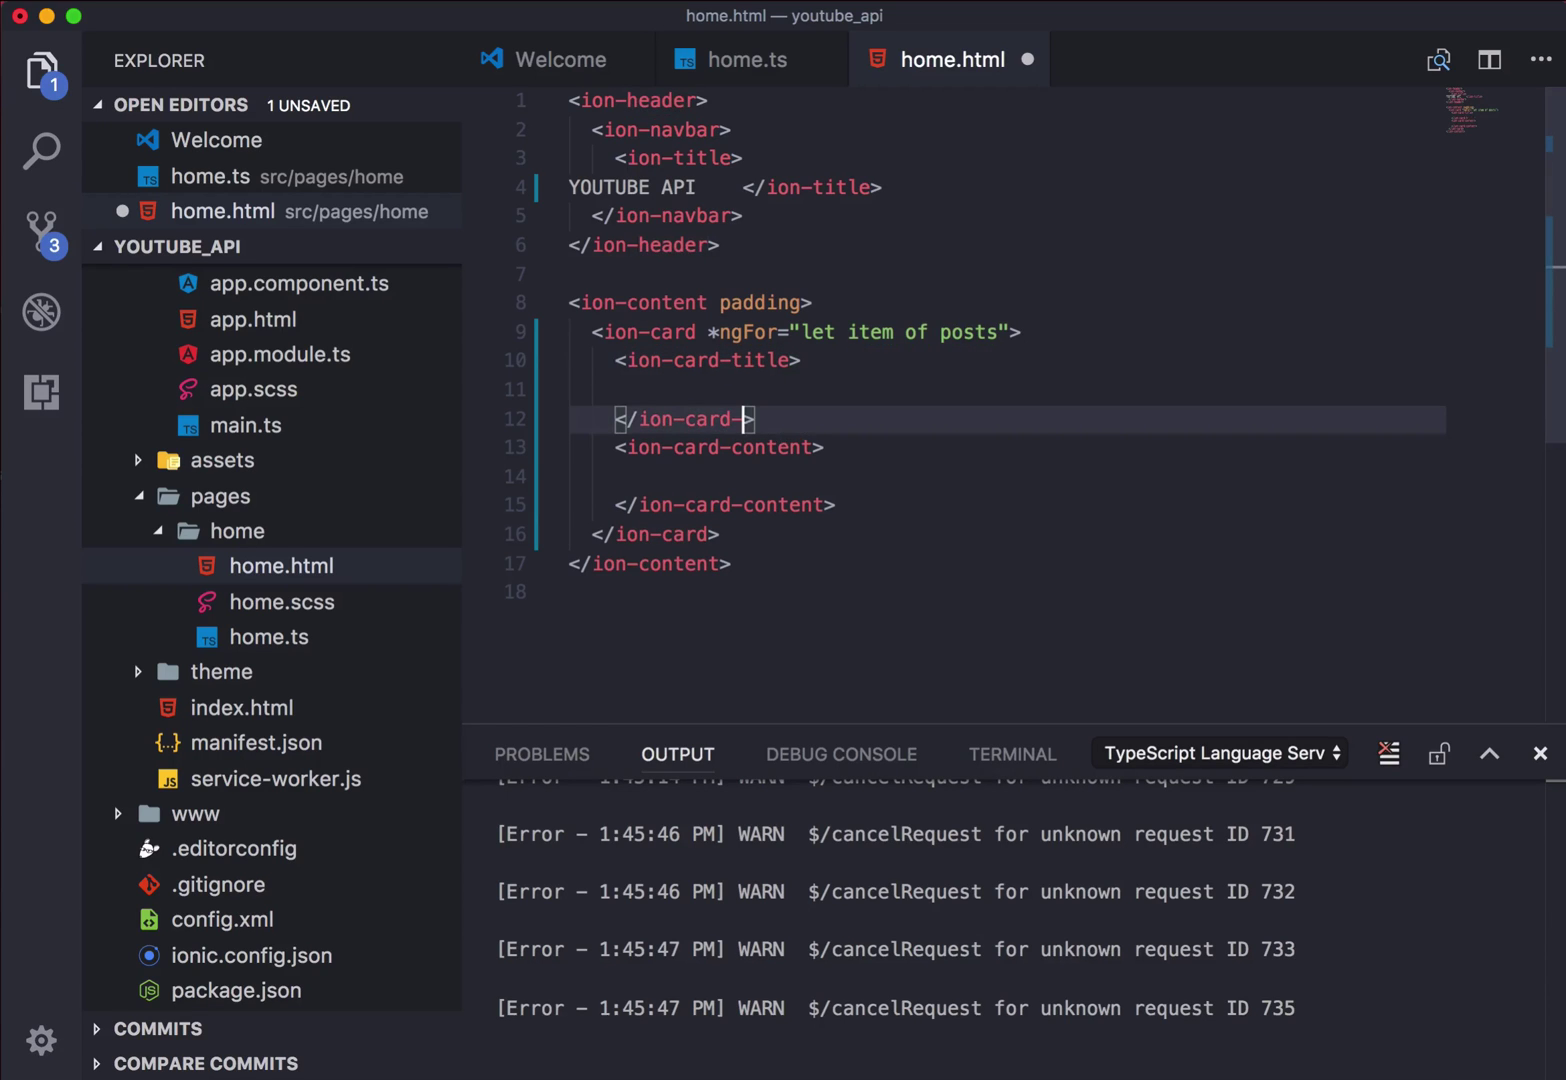
pyautogui.write('title')
pyautogui.click(773, 394)
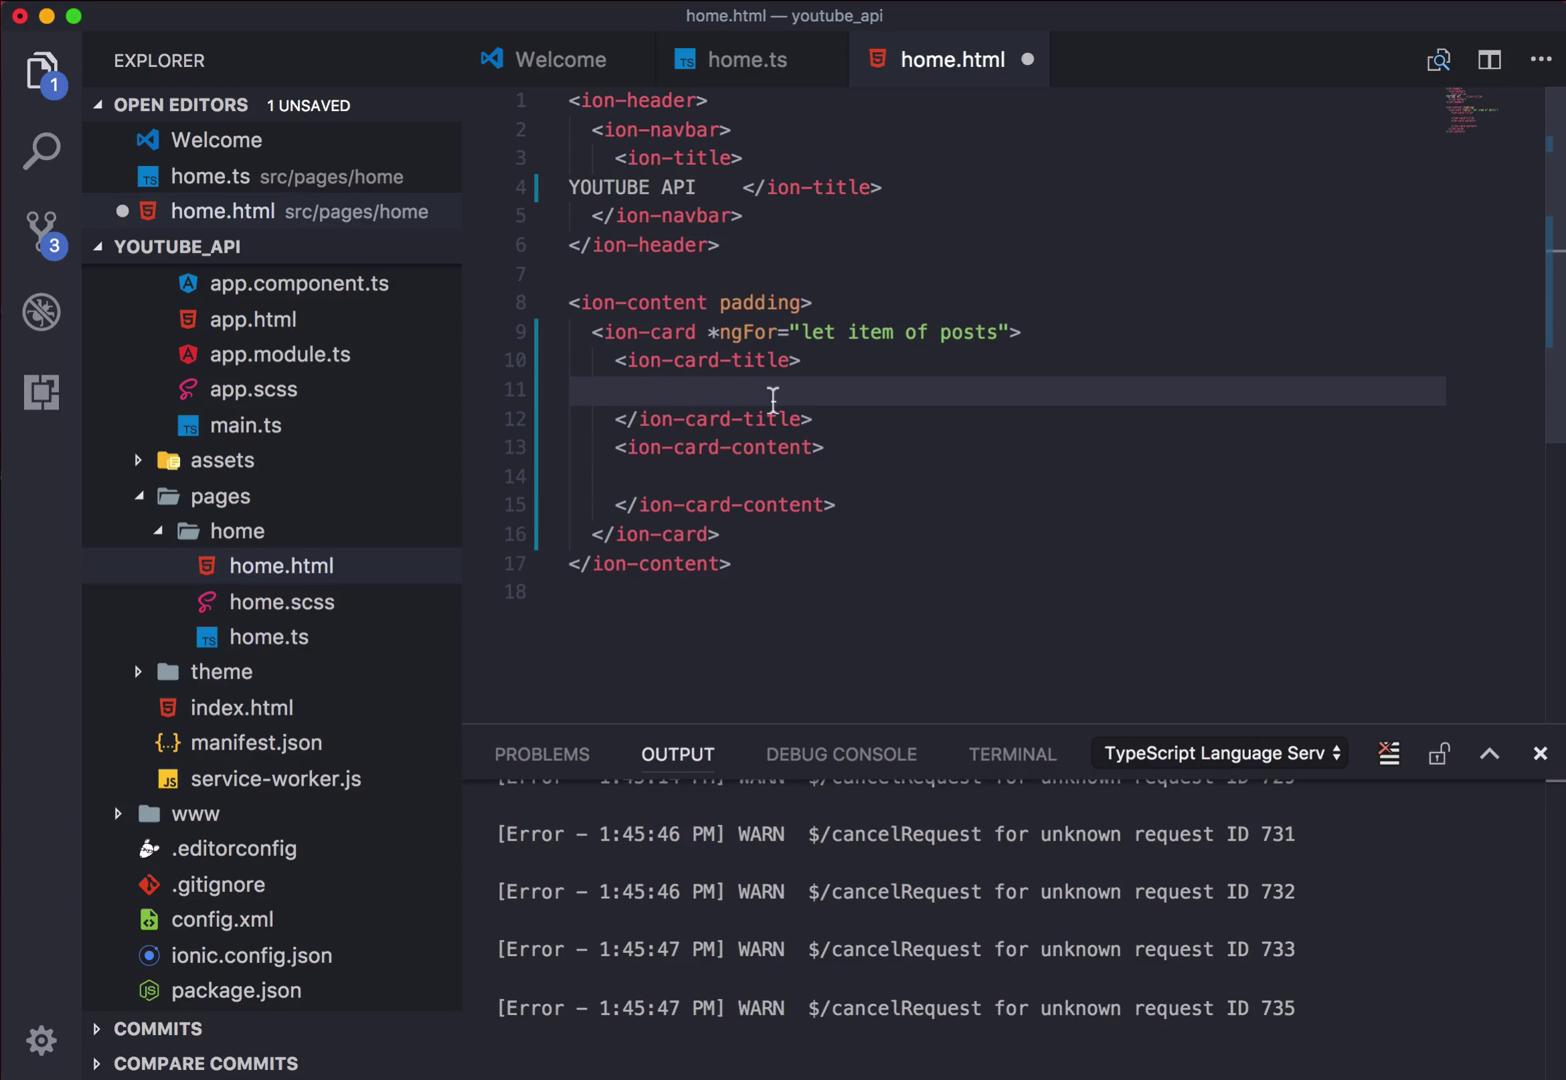
pyautogui.write('{{title')
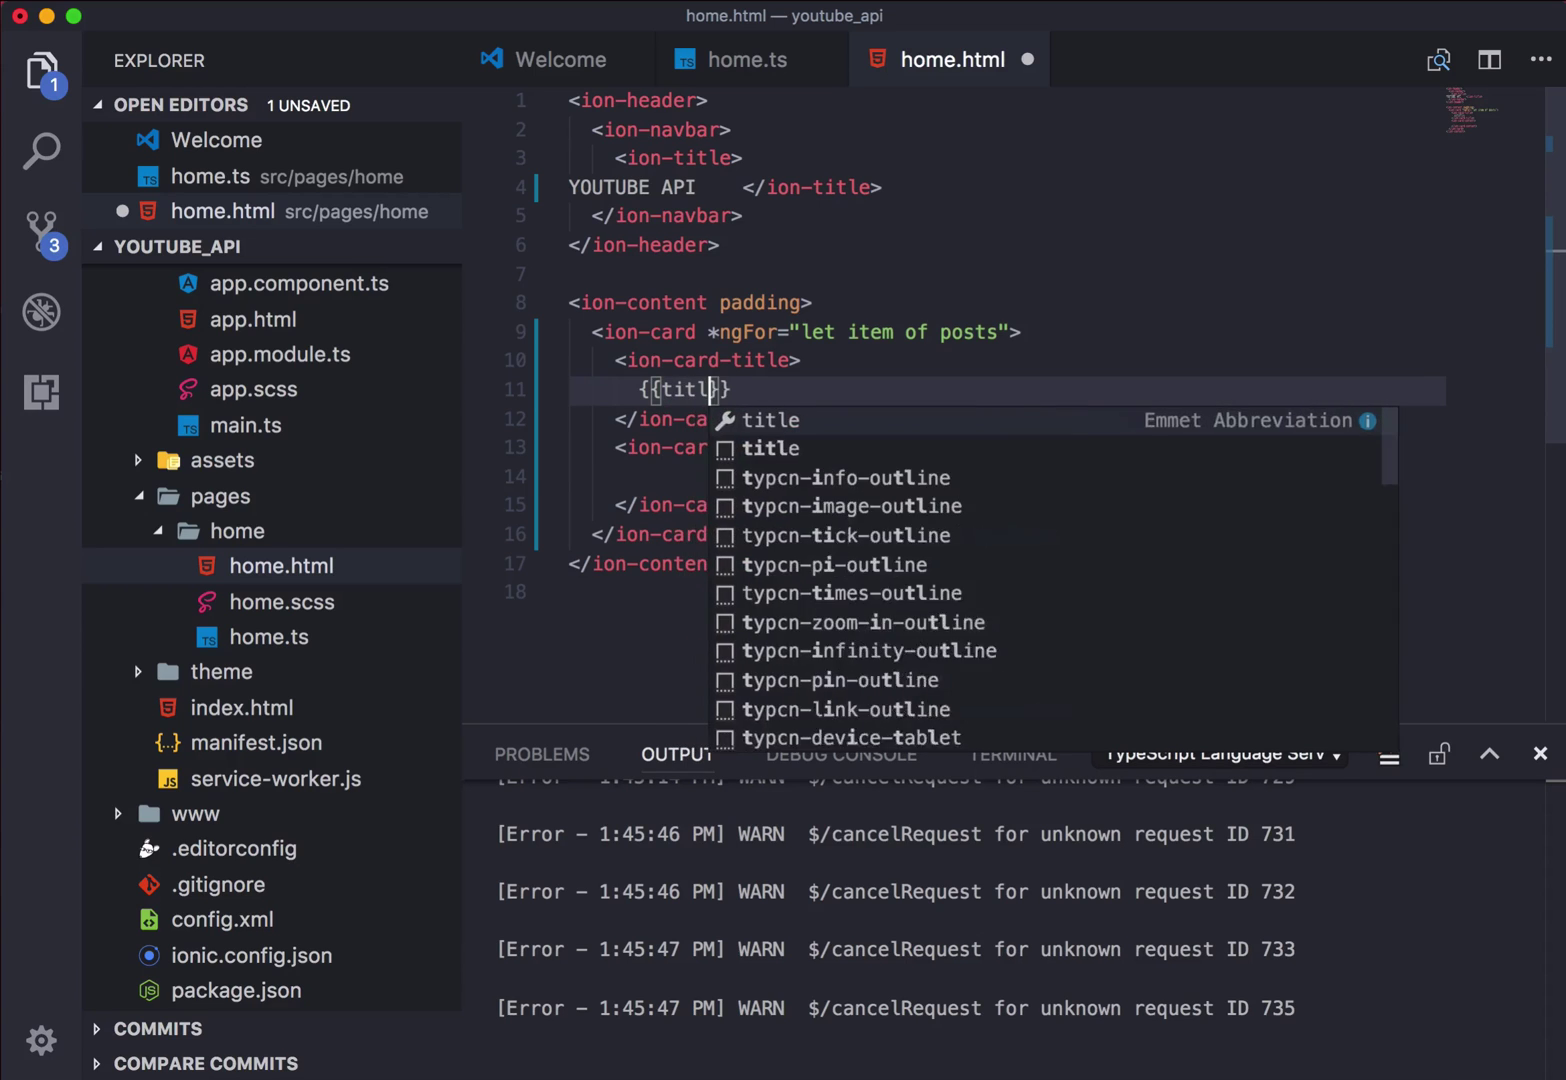
pyautogui.write('.')
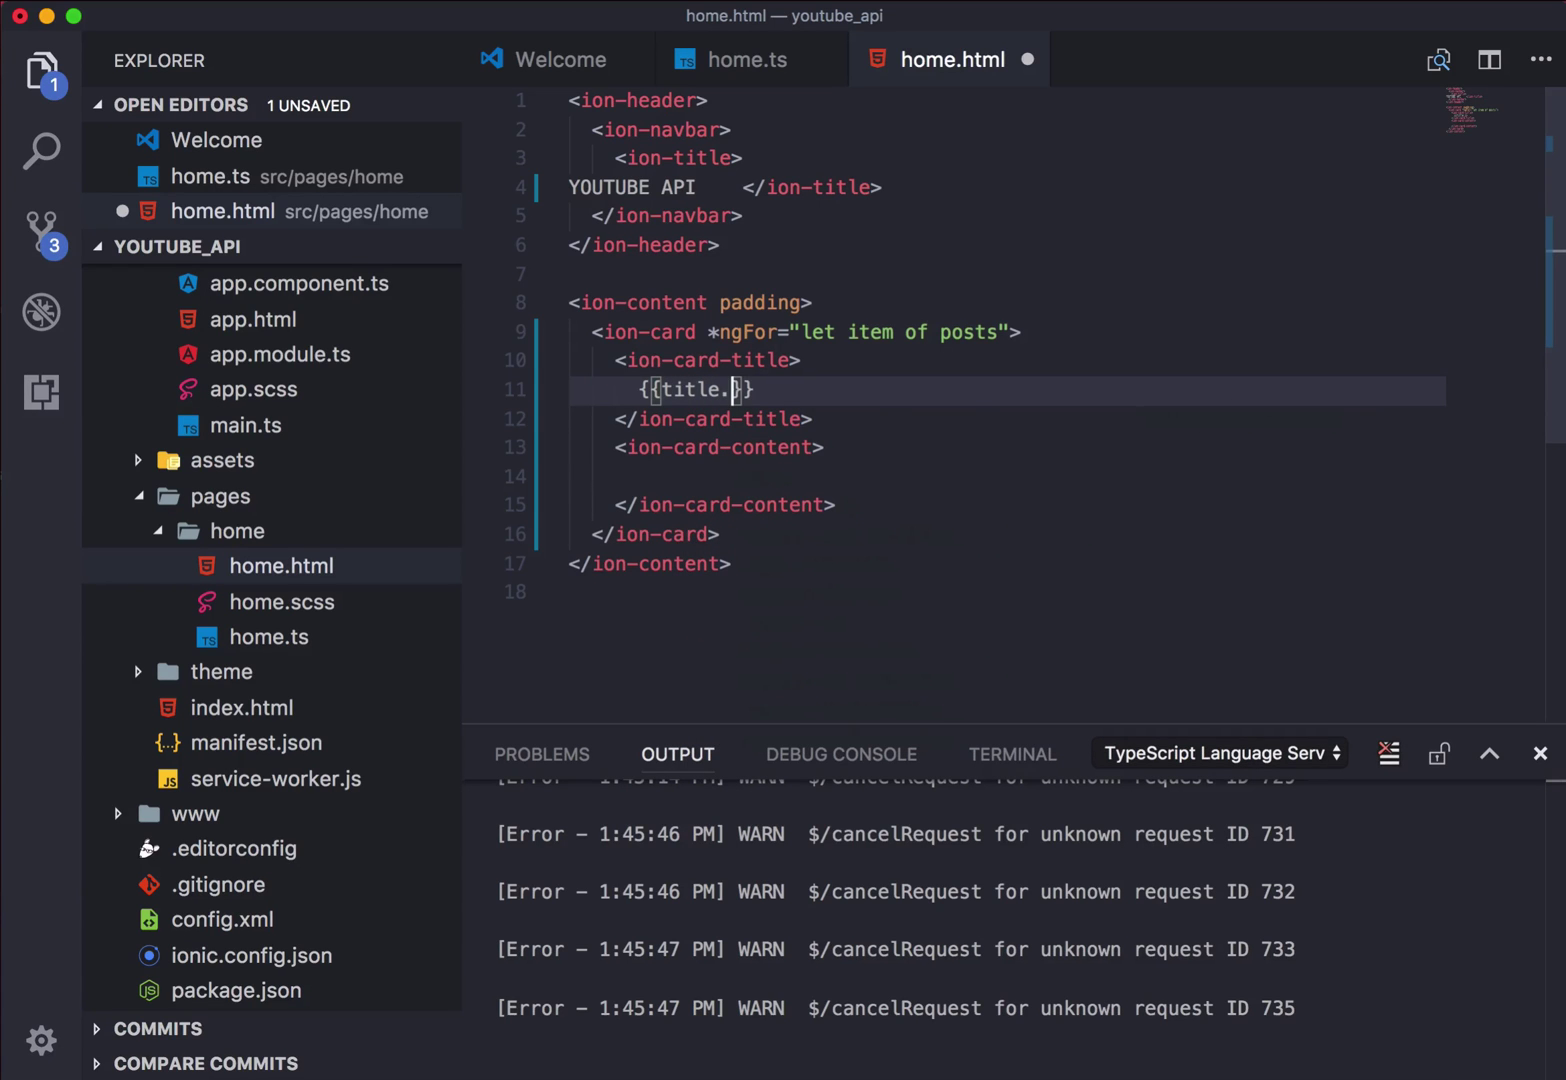
pyautogui.press('BackSpace')
pyautogui.press('BackSpace')
pyautogui.press('BackSpace')
pyautogui.press('BackSpace')
pyautogui.press('BackSpace')
pyautogui.write('ite')
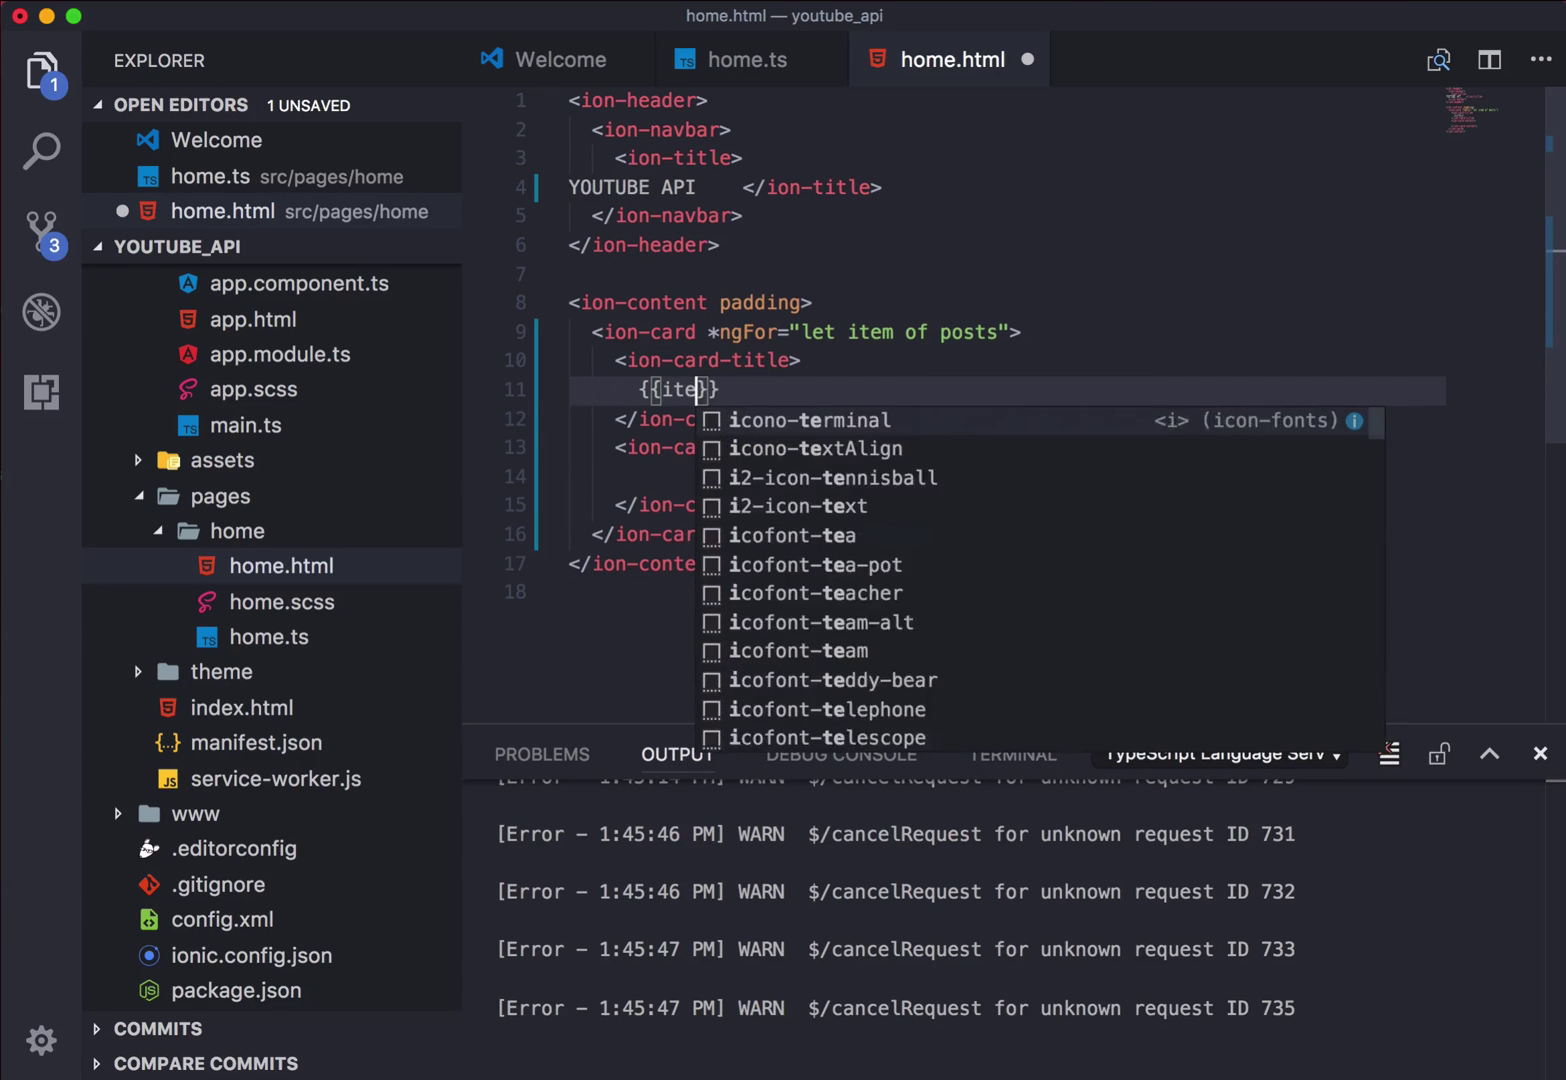
pyautogui.write('m.')
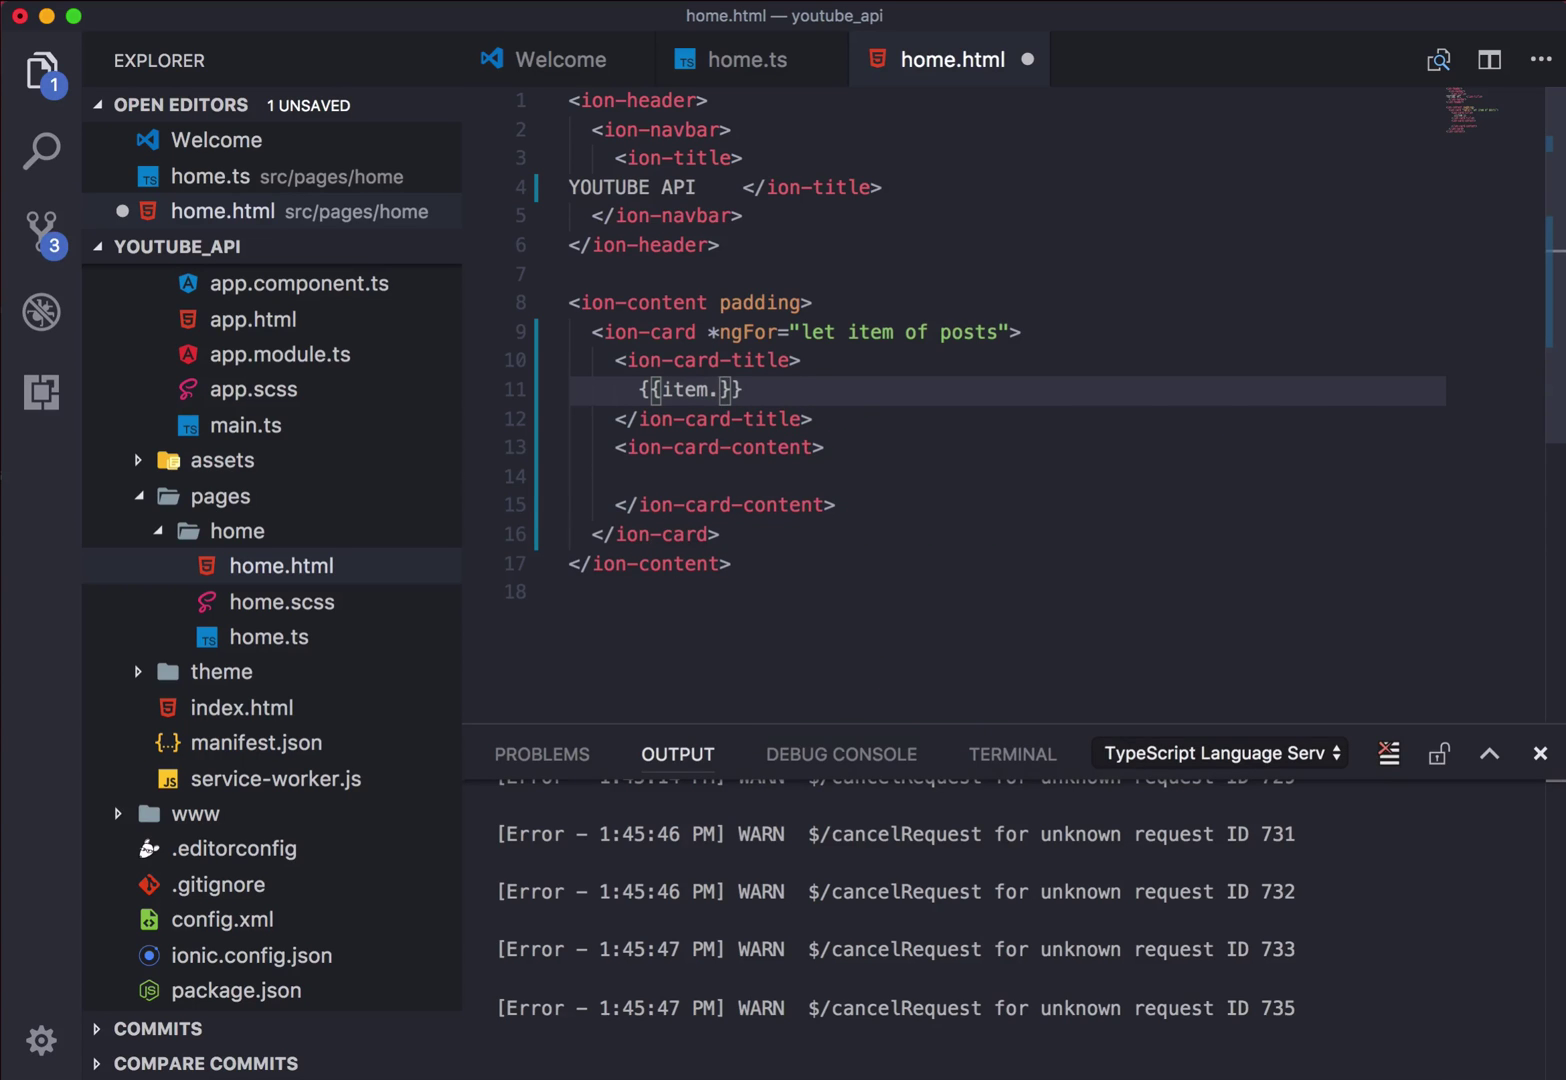
pyautogui.write('sni')
pyautogui.write('p')
pyautogui.write('pet.')
pyautogui.write('titl')
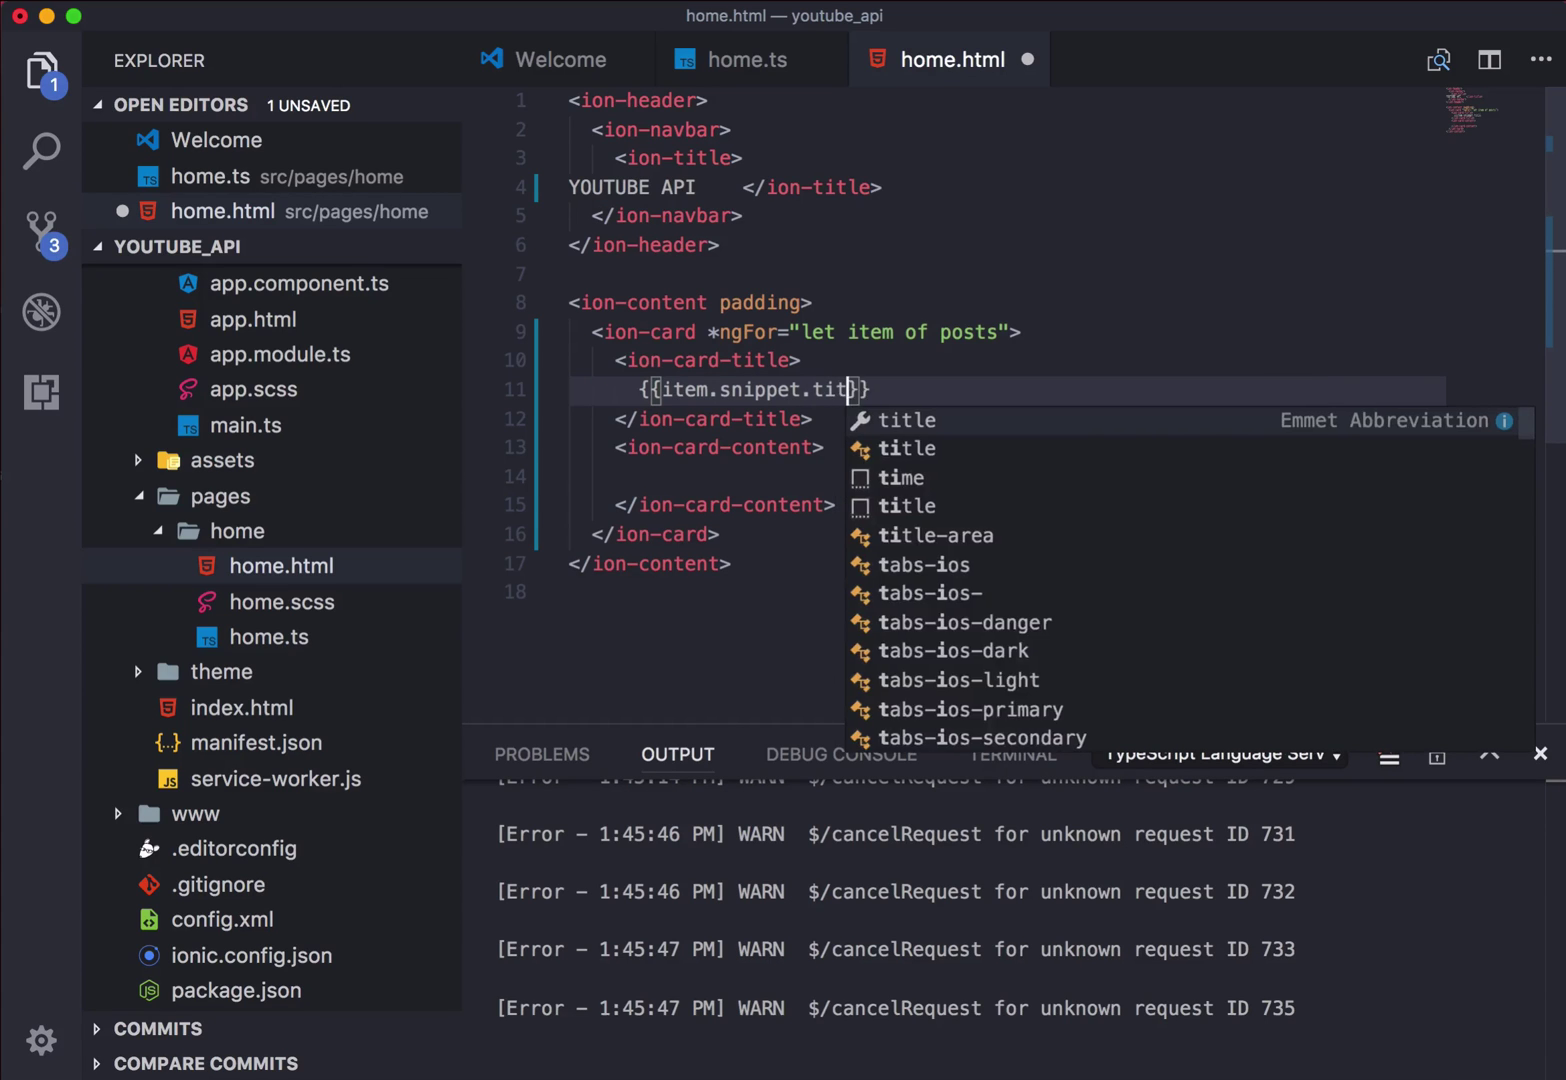
pyautogui.write('e')
pyautogui.press('super+s')
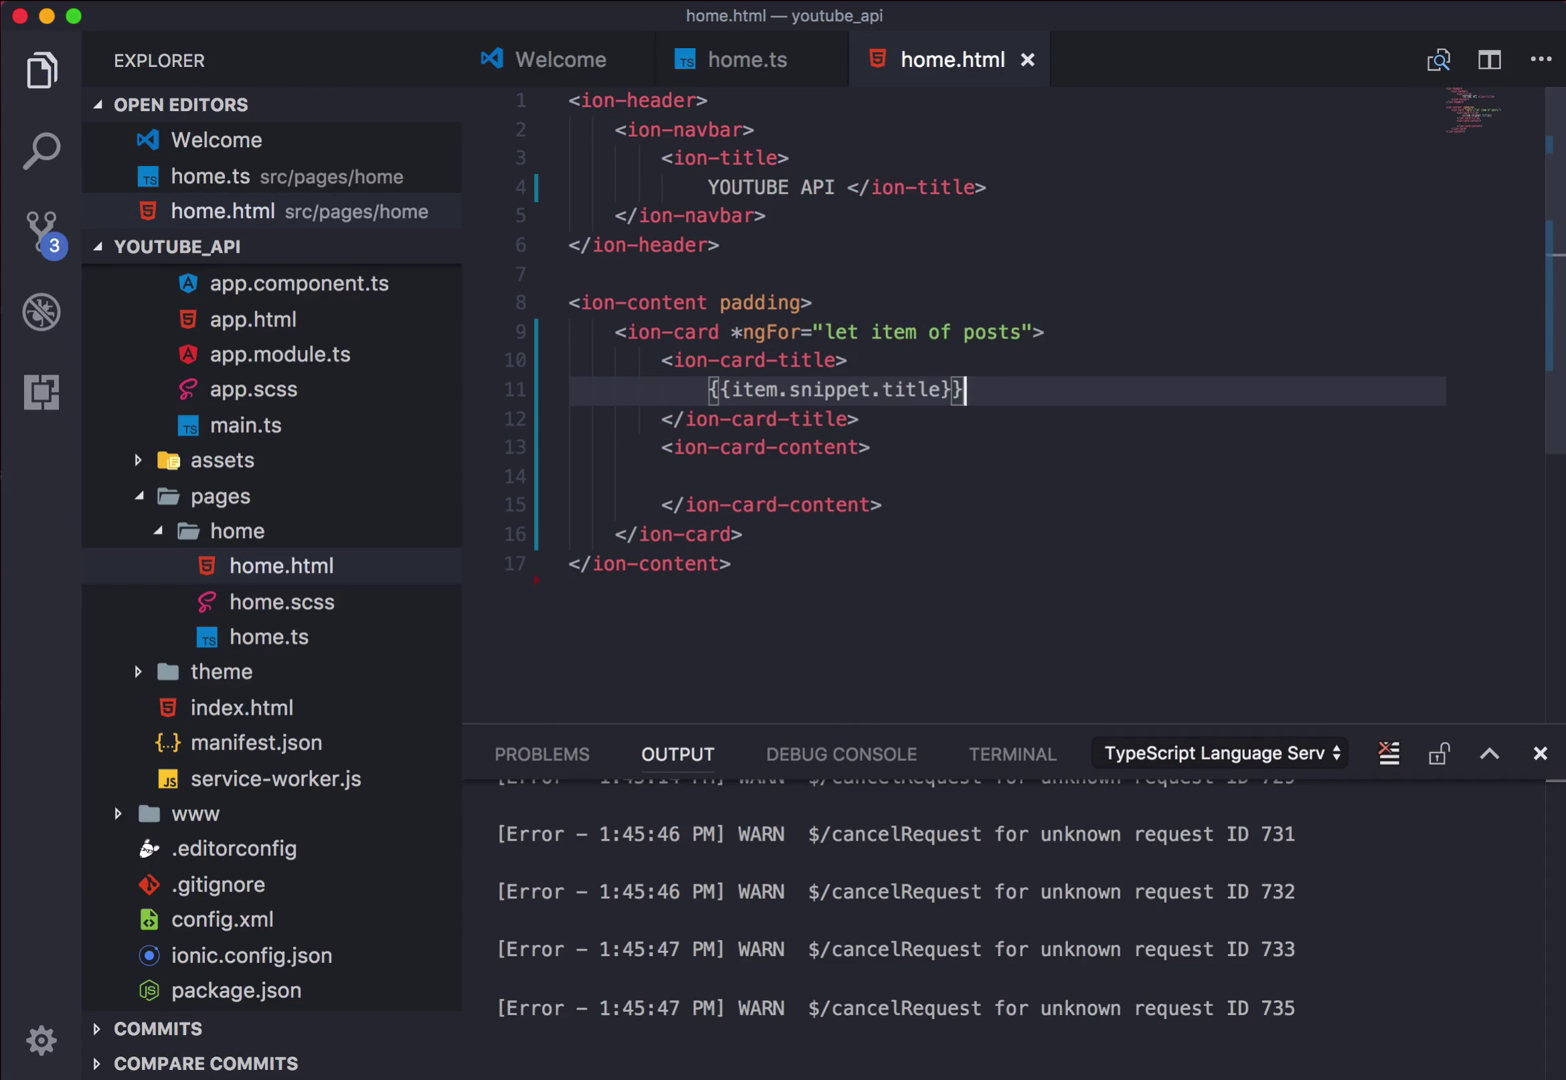
# Step: Check the title cards in Chrome and expand the logged array, item 0 and its snippet
pyautogui.click(370, 1068)
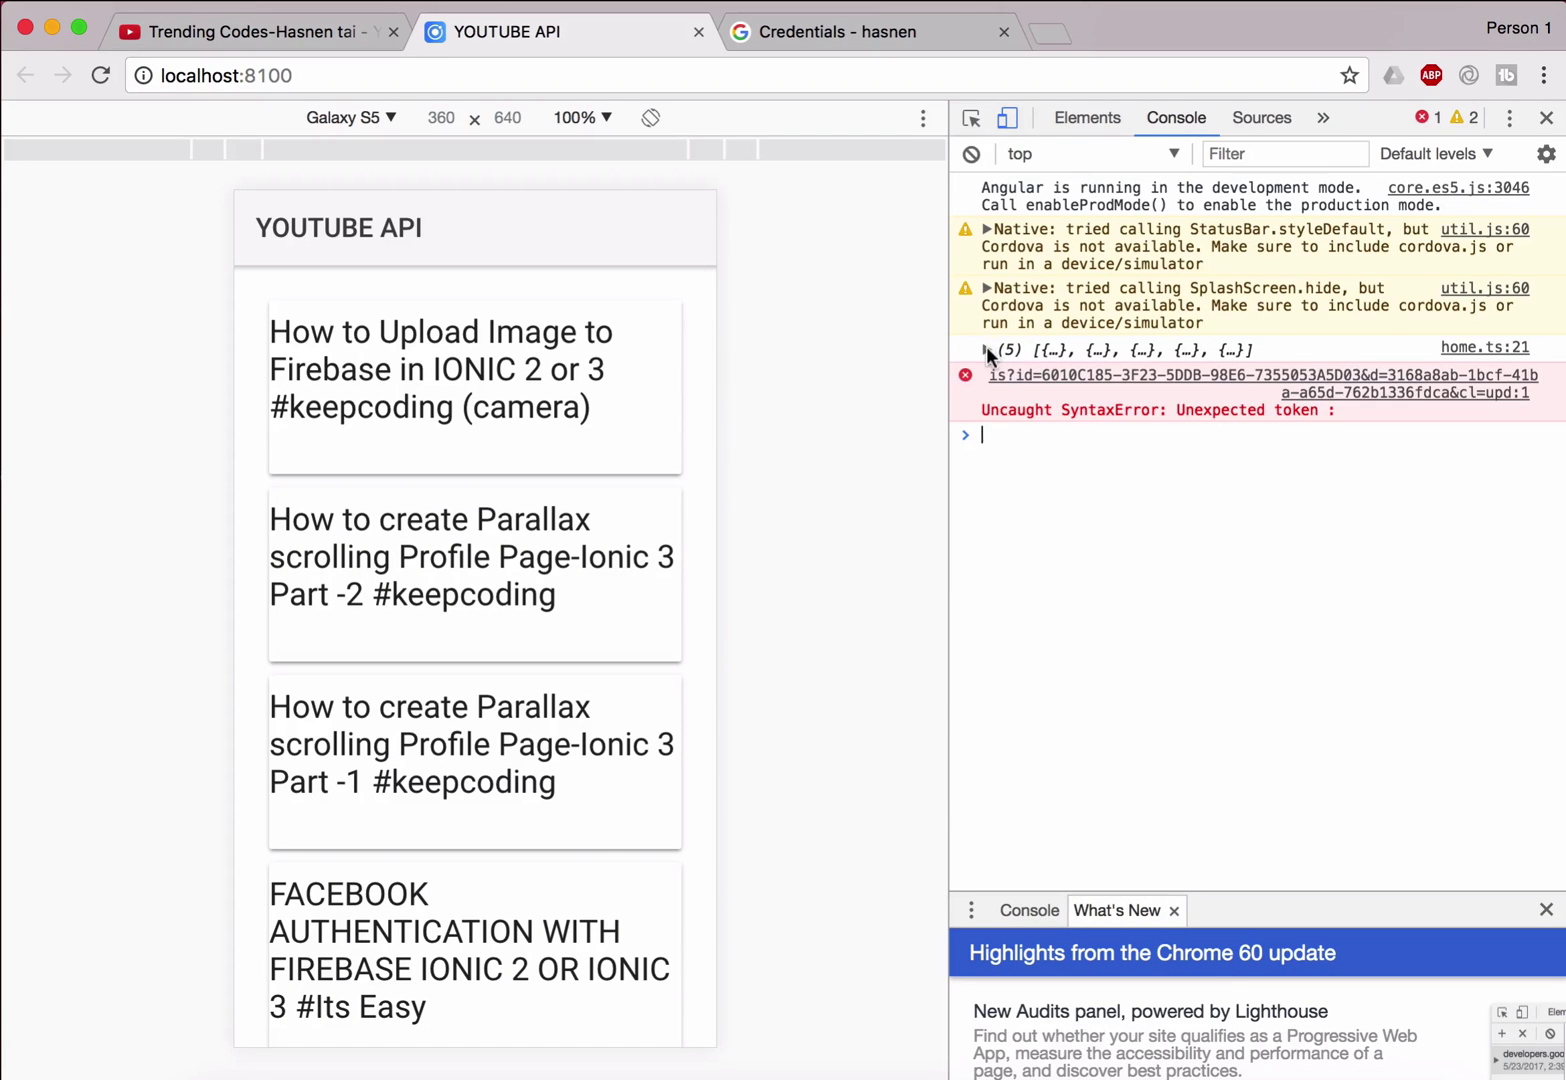
pyautogui.click(986, 349)
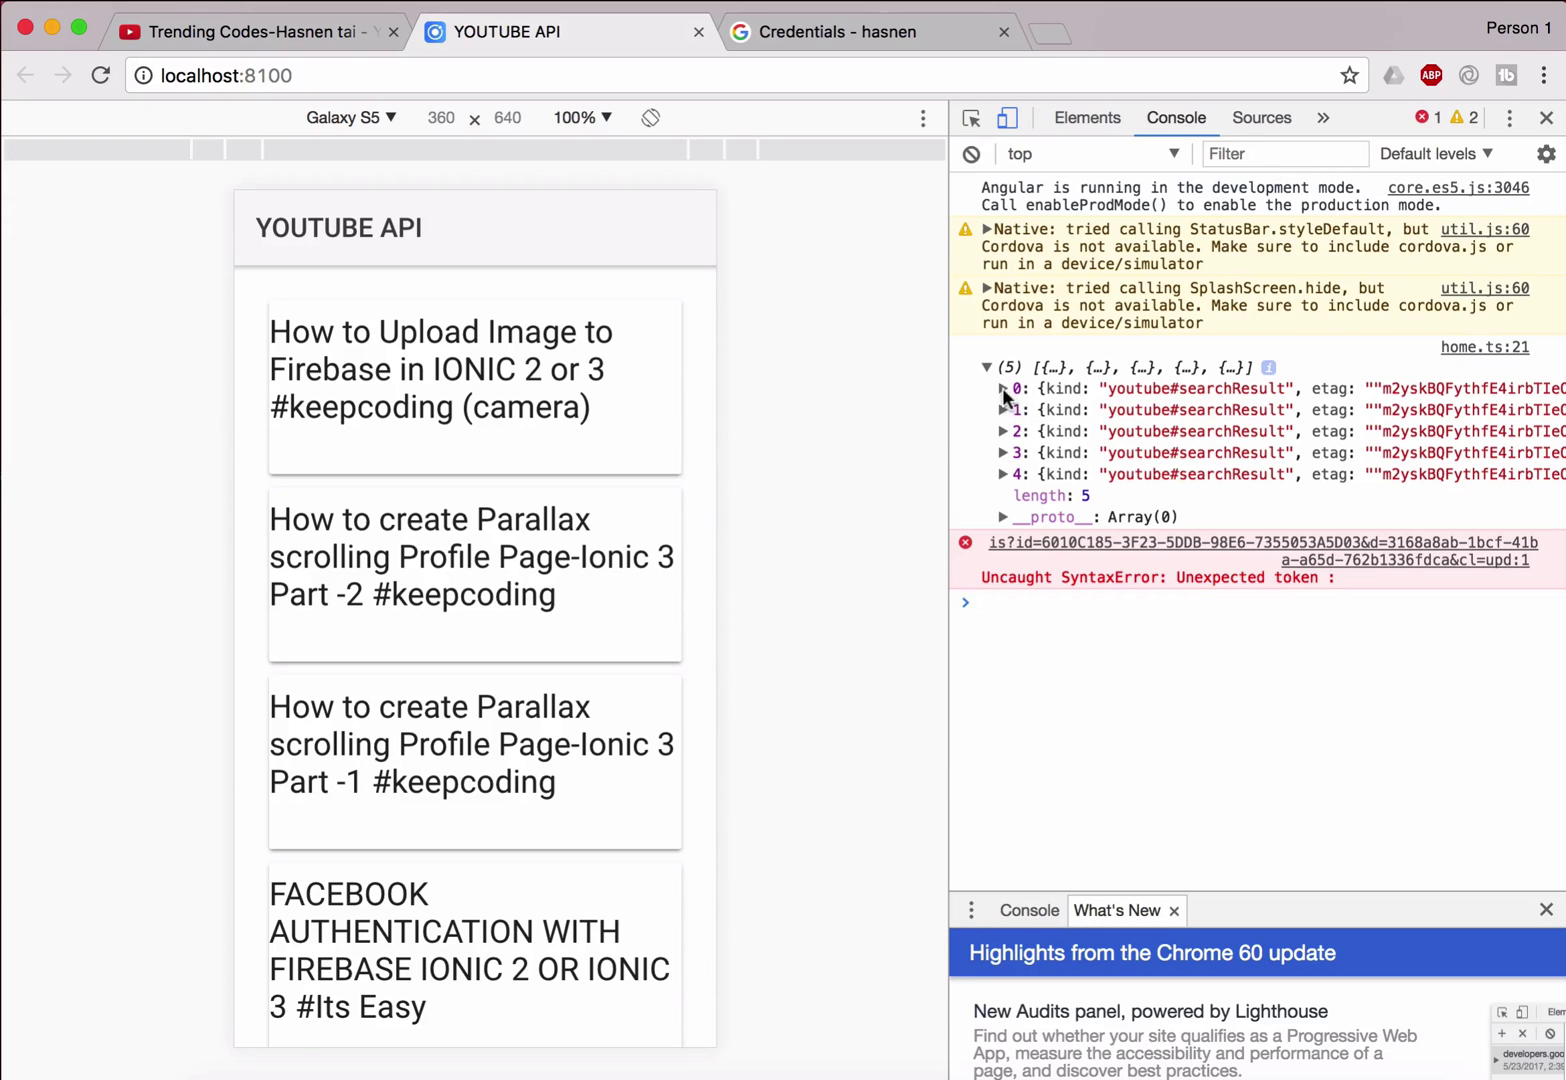
pyautogui.click(1002, 387)
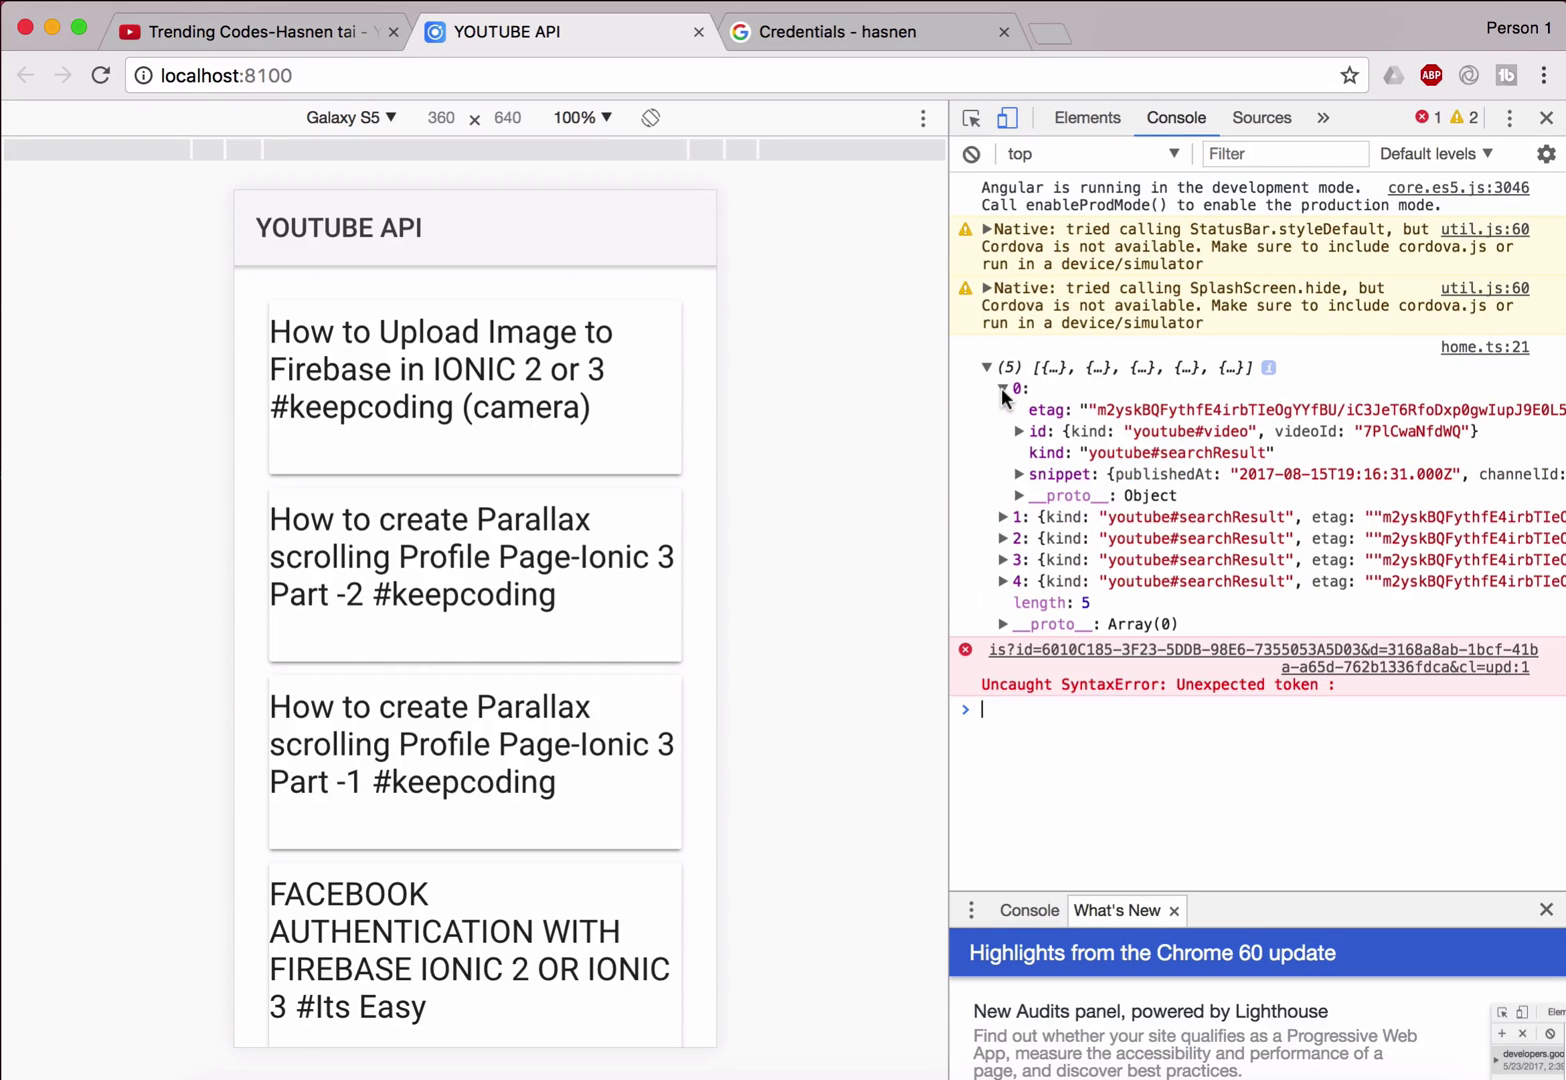
pyautogui.click(1018, 474)
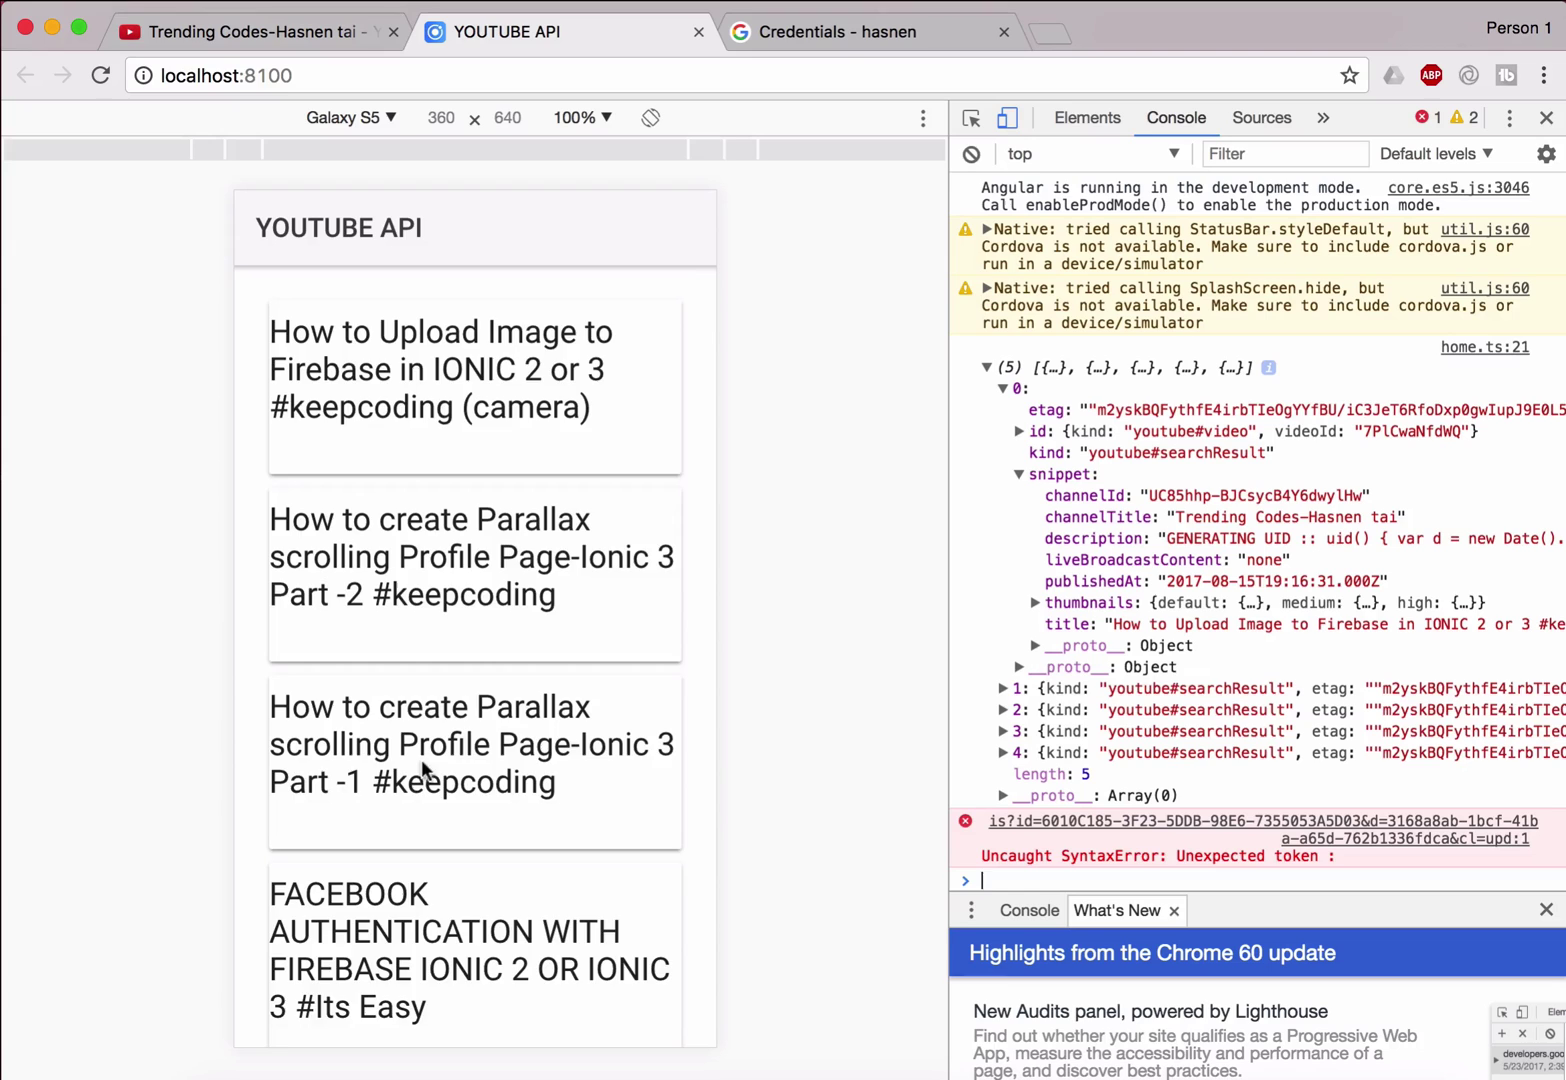
pyautogui.scroll(-4, 420, 765)
pyautogui.scroll(4, 420, 764)
pyautogui.scroll(-4, 404, 605)
pyautogui.scroll(-3, 404, 604)
pyautogui.scroll(7, 404, 842)
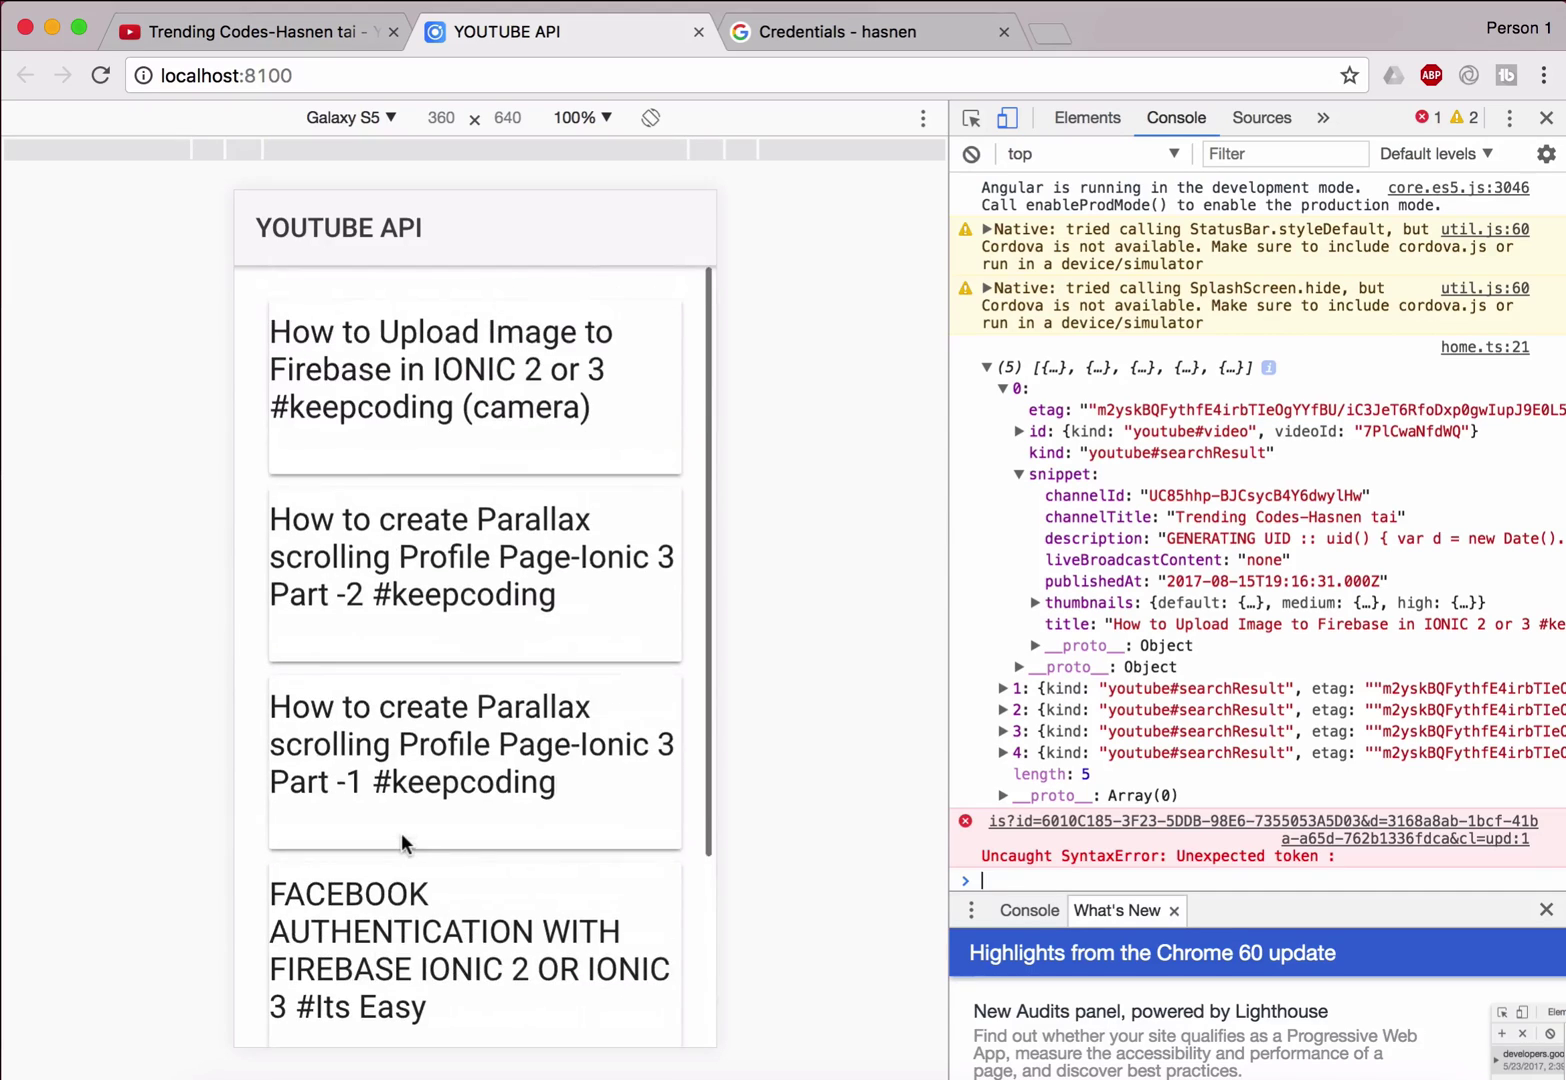
pyautogui.scroll(-3, 403, 842)
pyautogui.scroll(2, 404, 841)
pyautogui.scroll(2, 404, 841)
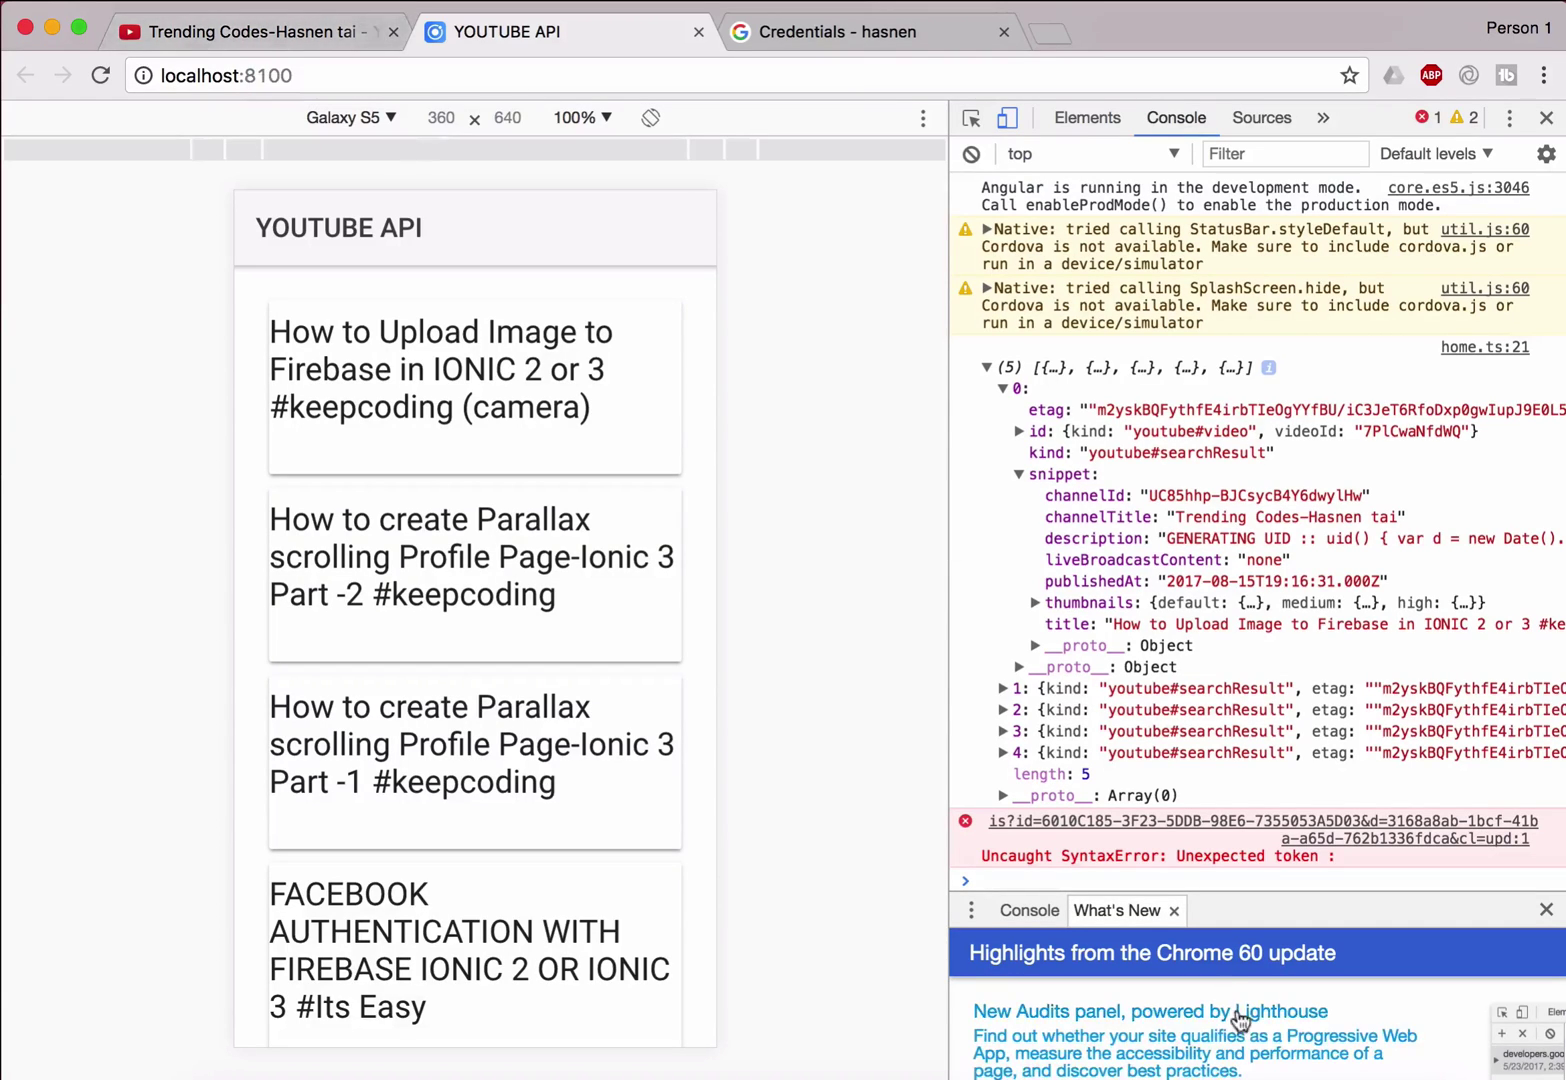
pyautogui.click(1284, 1068)
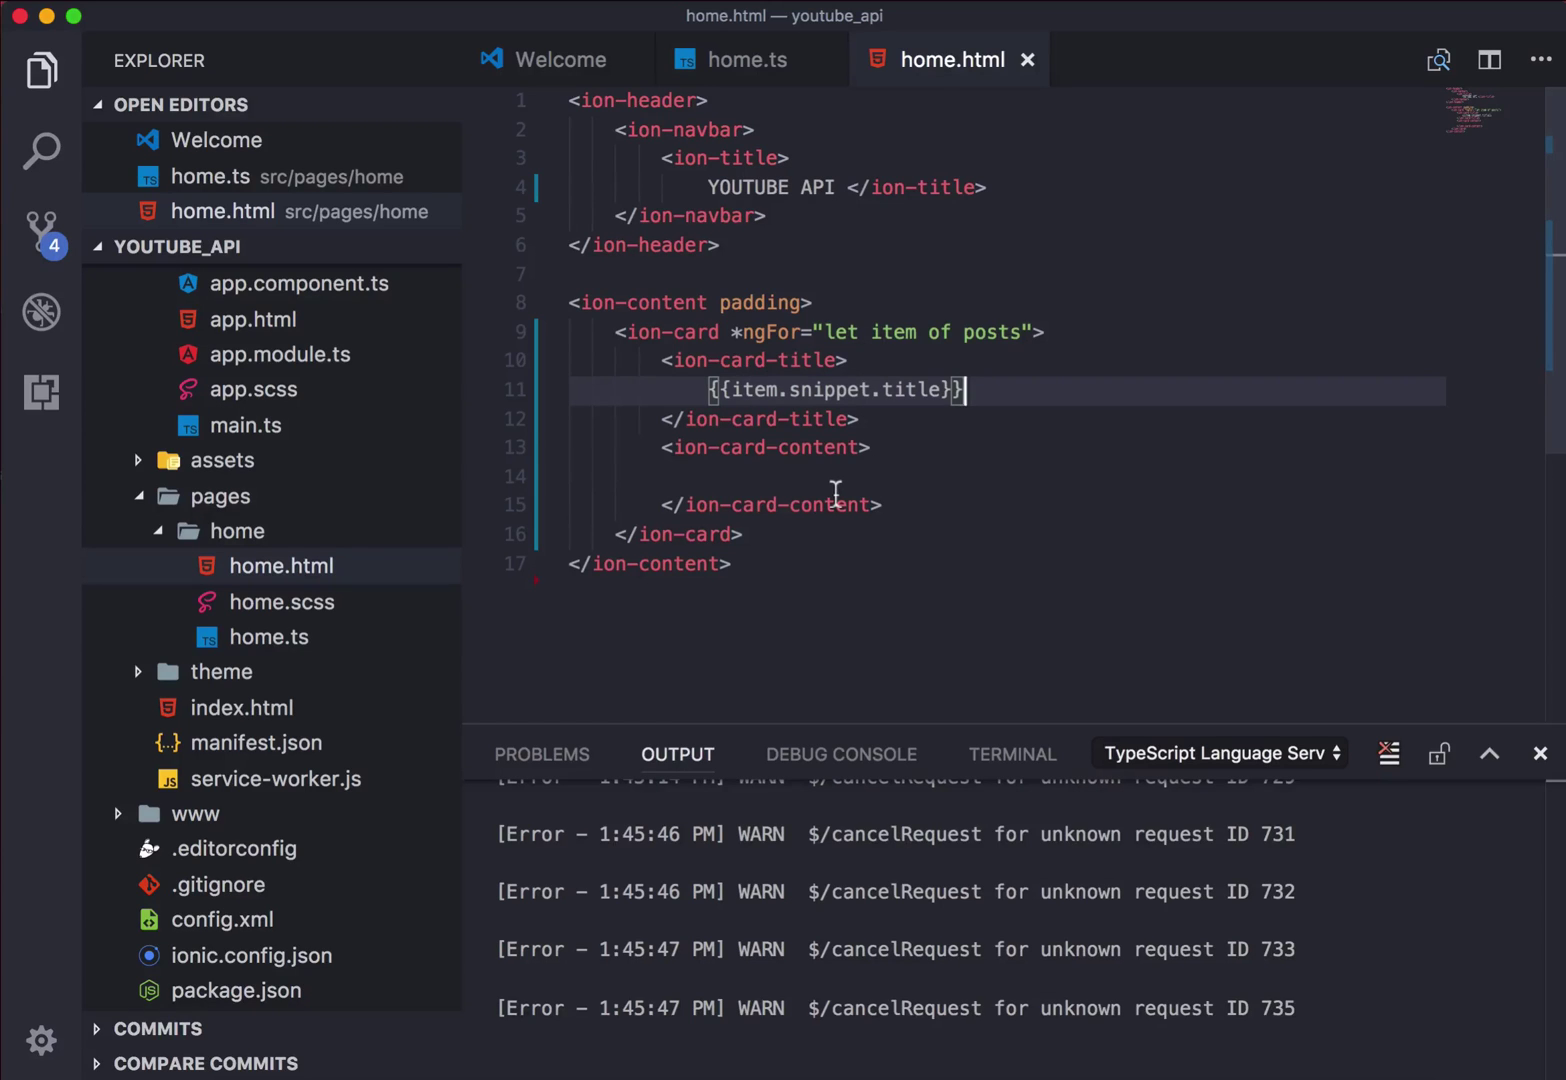
# Step: Add a self-closing <img [src]=""/> tag inside ion-card-content
pyautogui.click(835, 491)
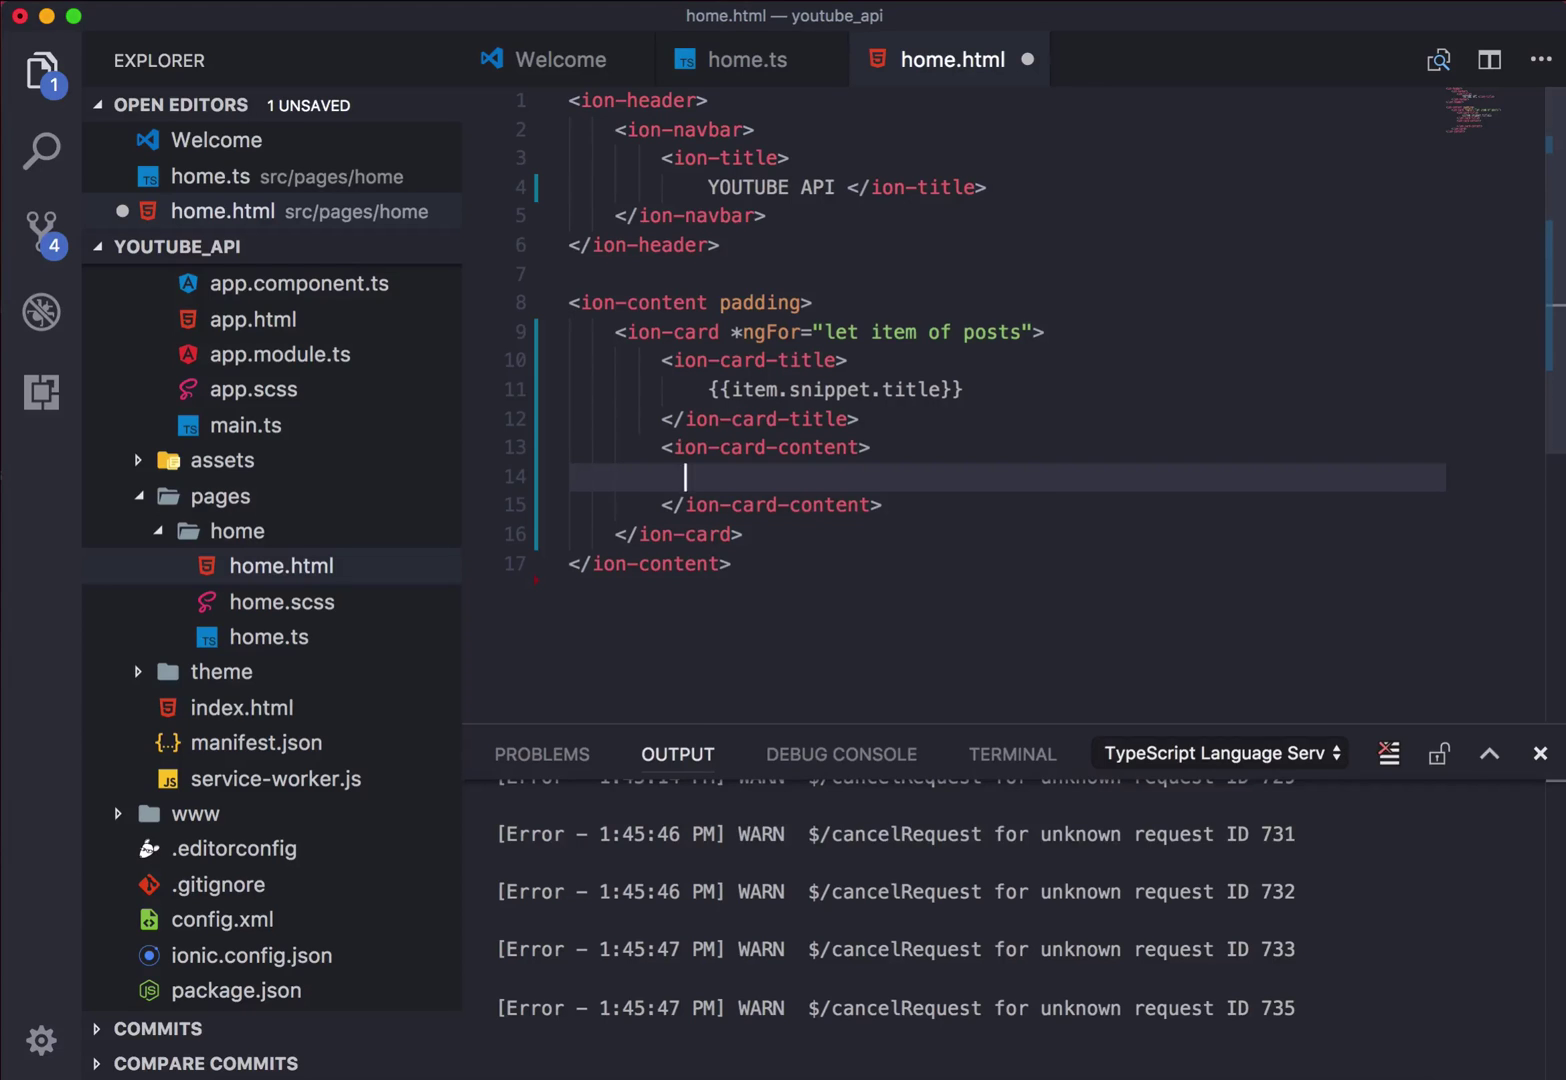
pyautogui.write('<img')
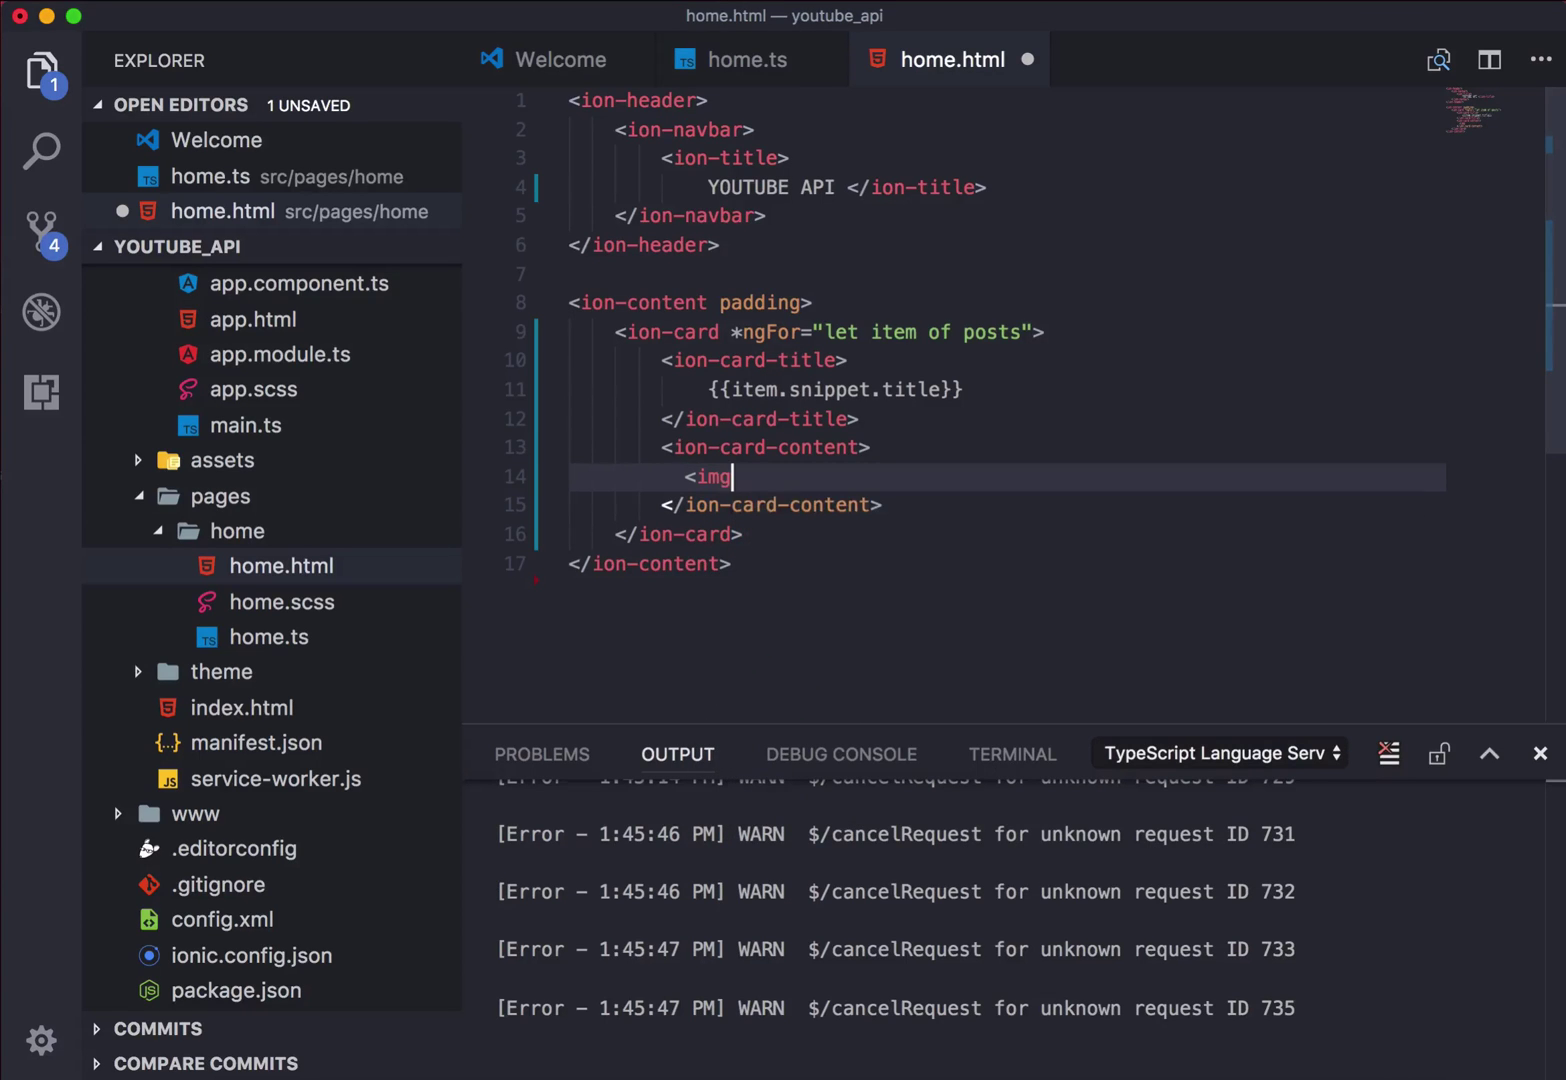
pyautogui.write('>')
pyautogui.press('Left')
pyautogui.write('/')
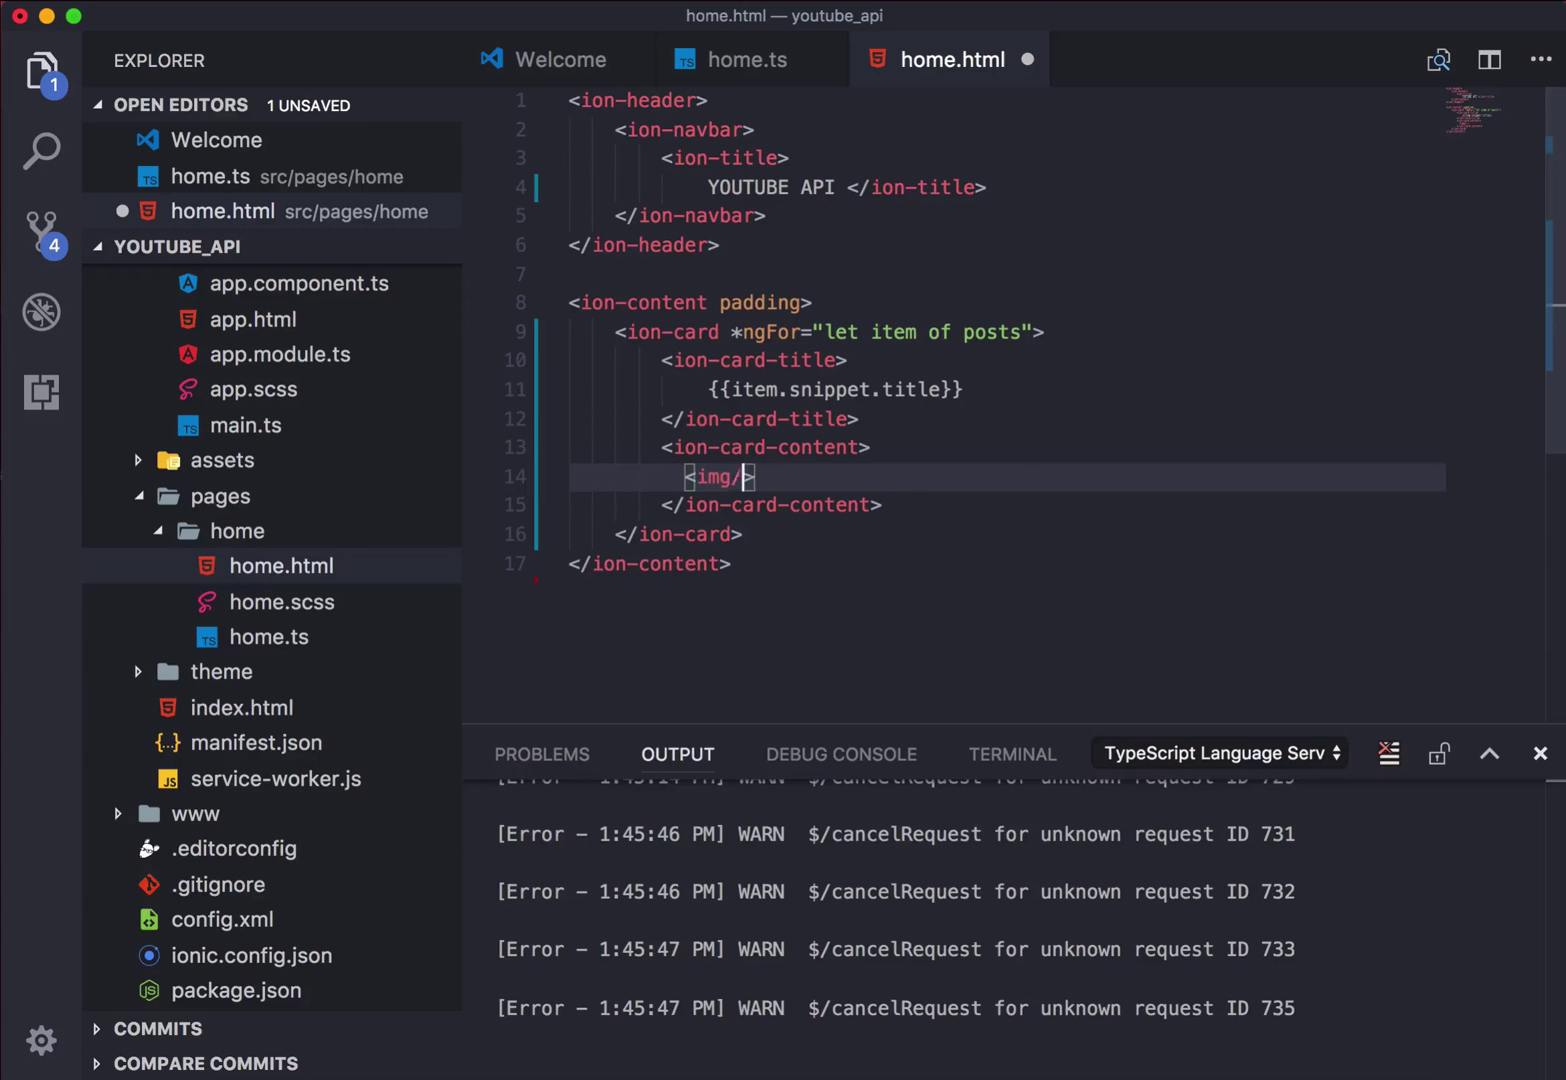
pyautogui.press('Right')
pyautogui.press('Left')
pyautogui.press('Left')
pyautogui.write('se')
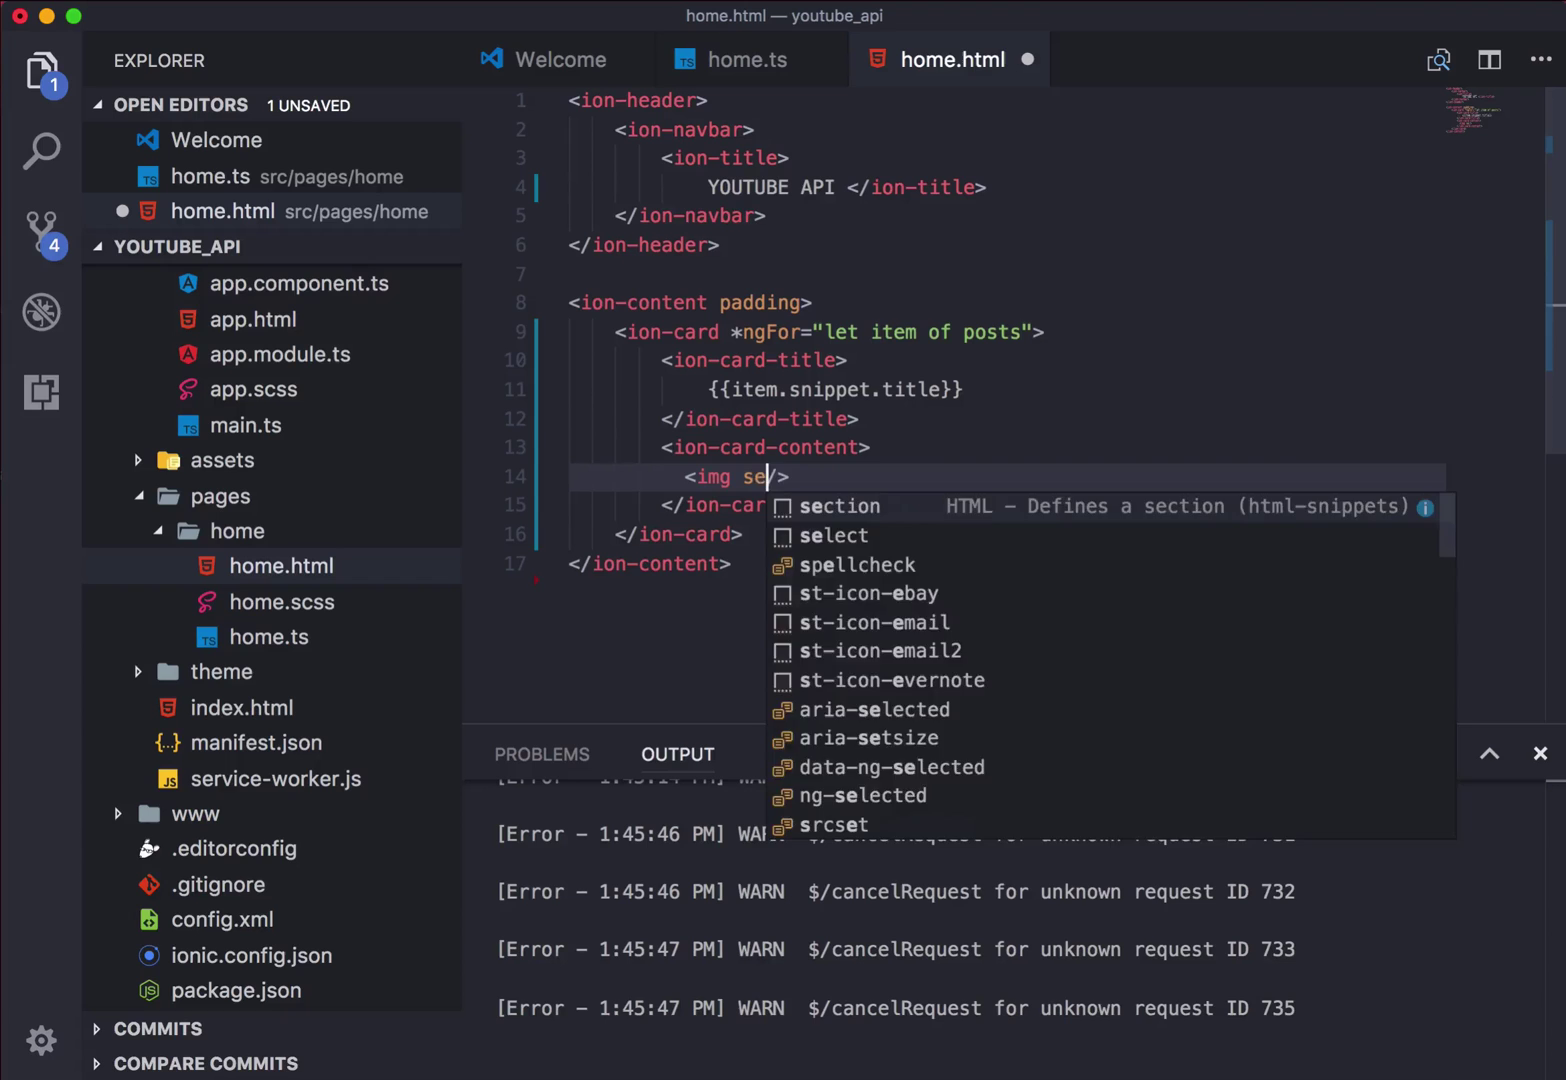
pyautogui.press('BackSpace')
pyautogui.write('r')
pyautogui.press('Escape')
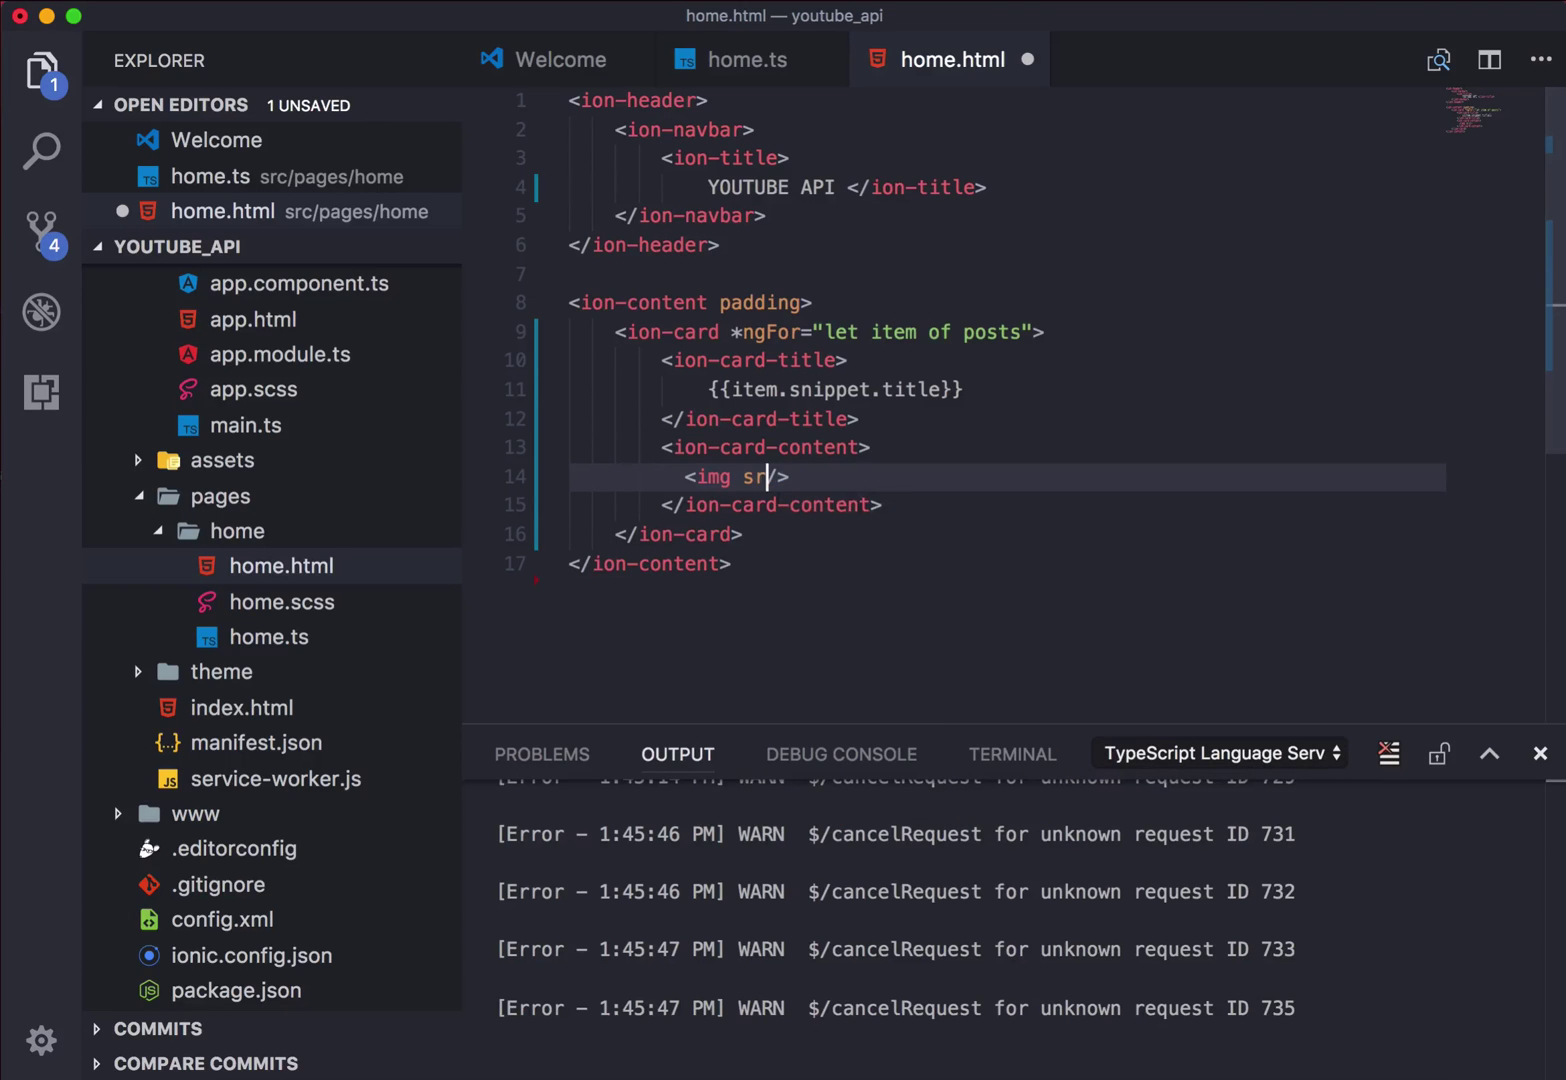
pyautogui.write('c')
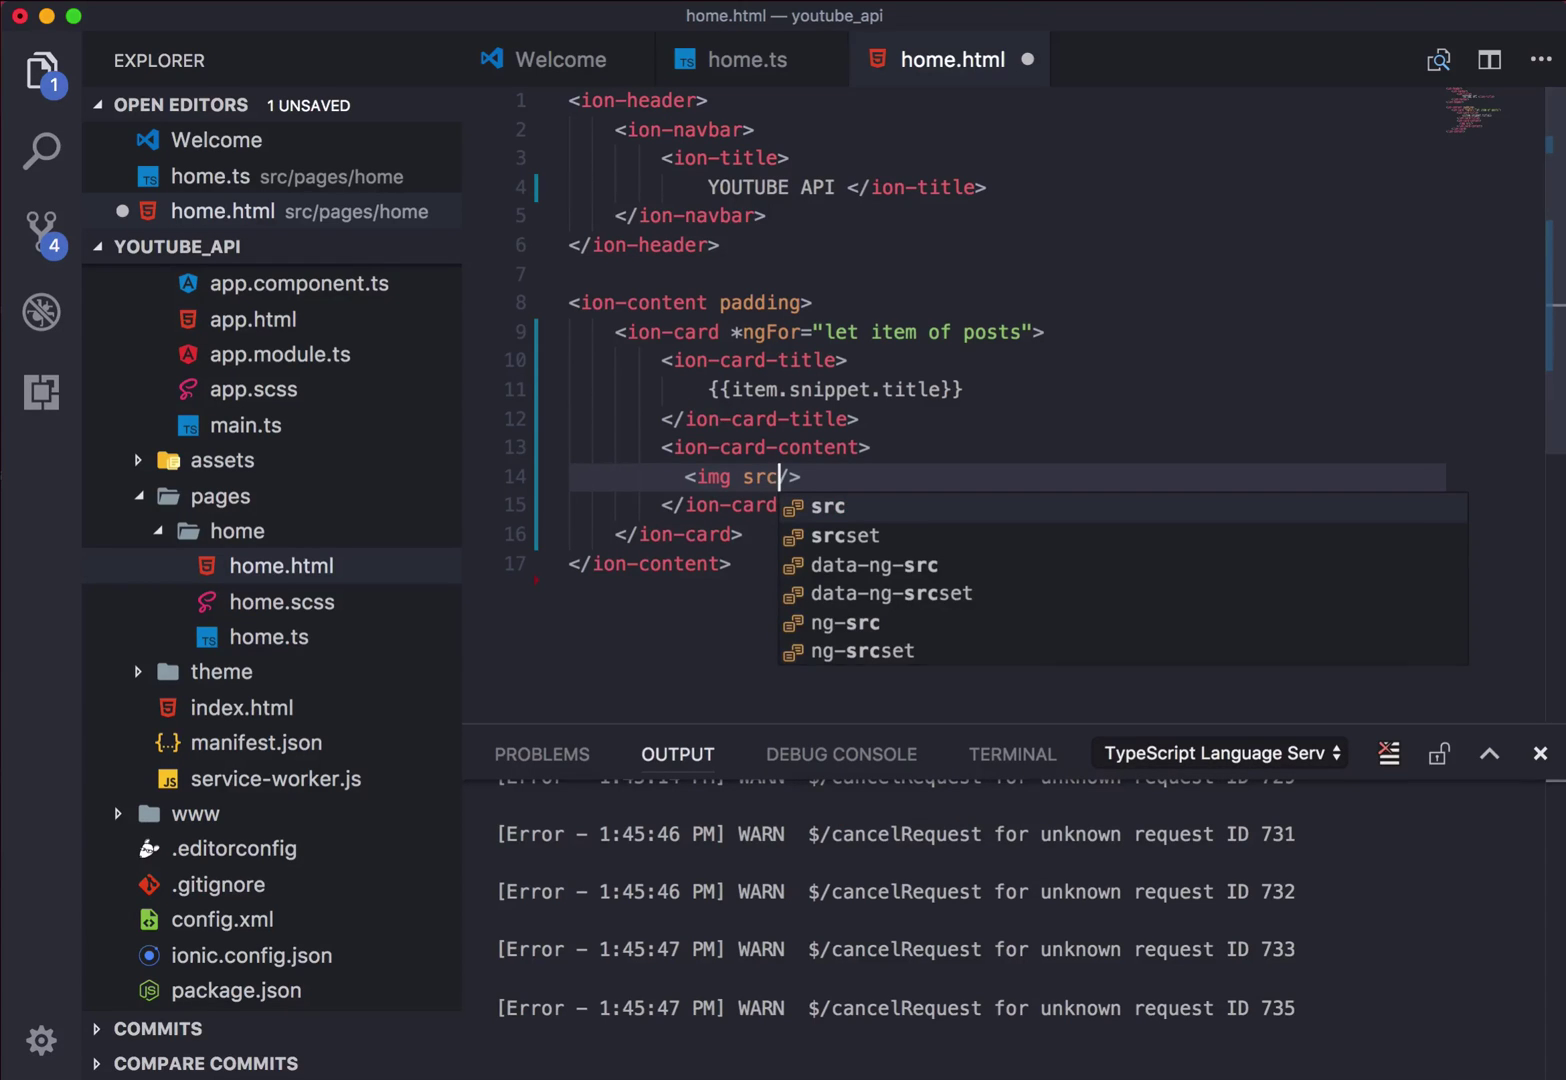
pyautogui.press('Escape')
pyautogui.write(']')
pyautogui.press('Left')
pyautogui.press('Left')
pyautogui.press('Left')
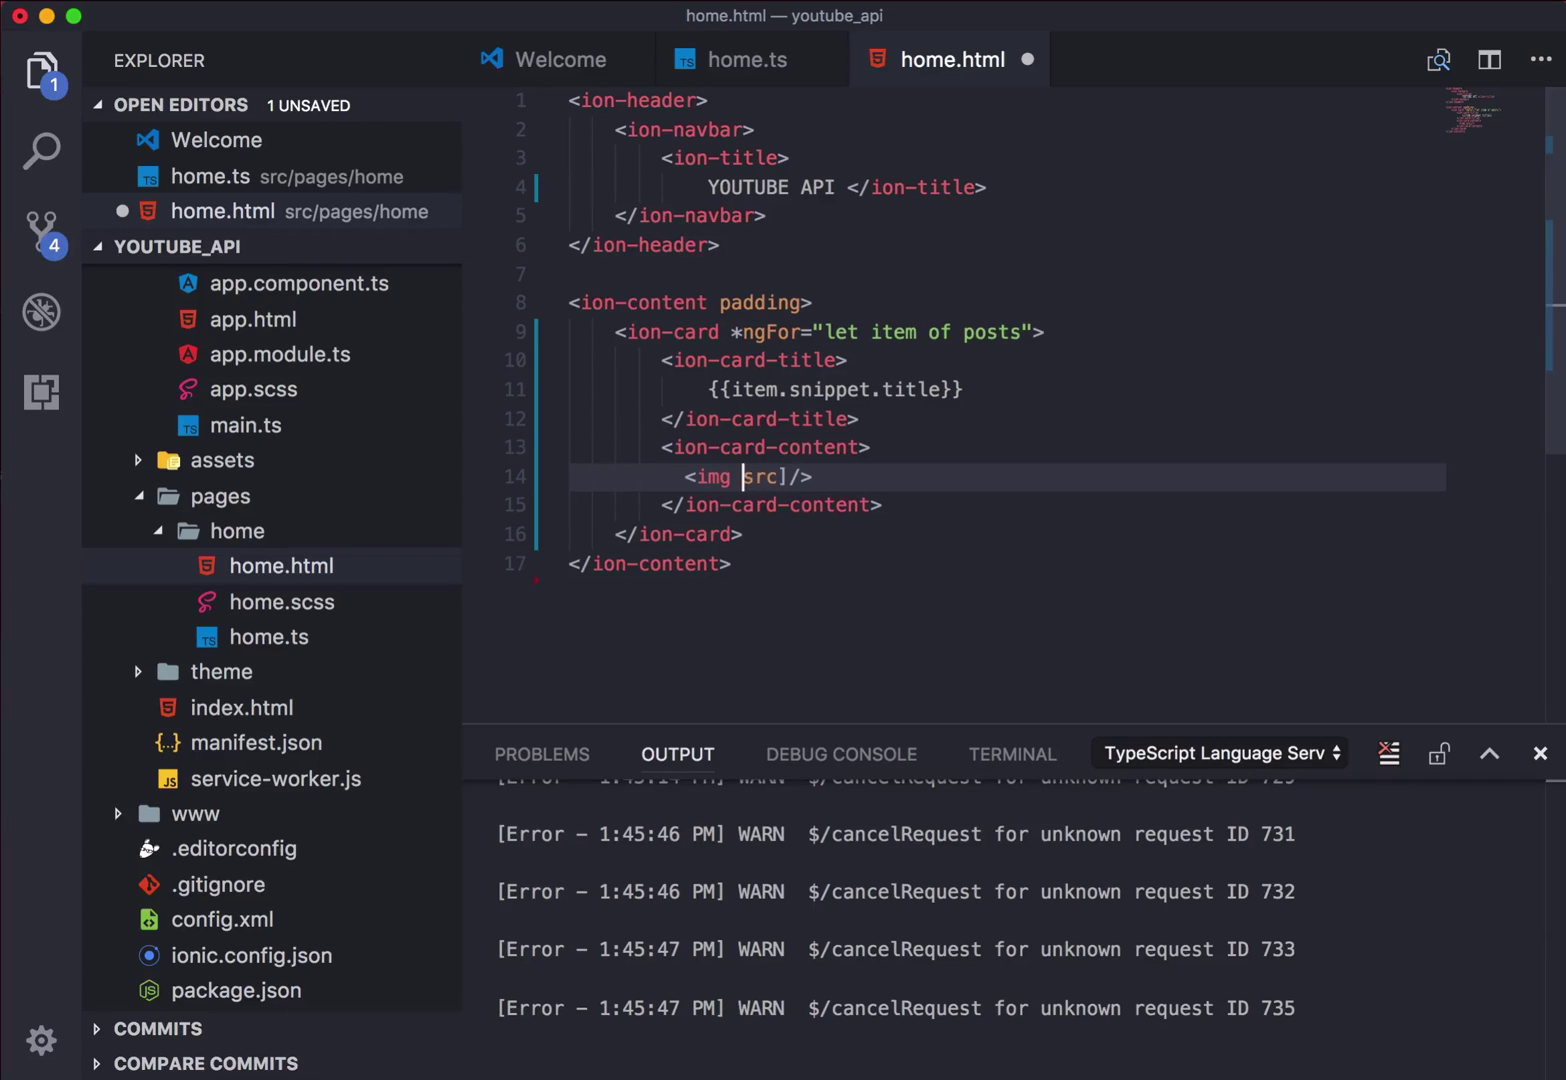
pyautogui.write('[')
pyautogui.press('Right')
pyautogui.press('Right')
pyautogui.press('Right')
pyautogui.press('Right')
pyautogui.write('="')
# Step: In Chrome's console, briefly expand item 0's id, then expand its snippet.thumbnails object
pyautogui.click(367, 1069)
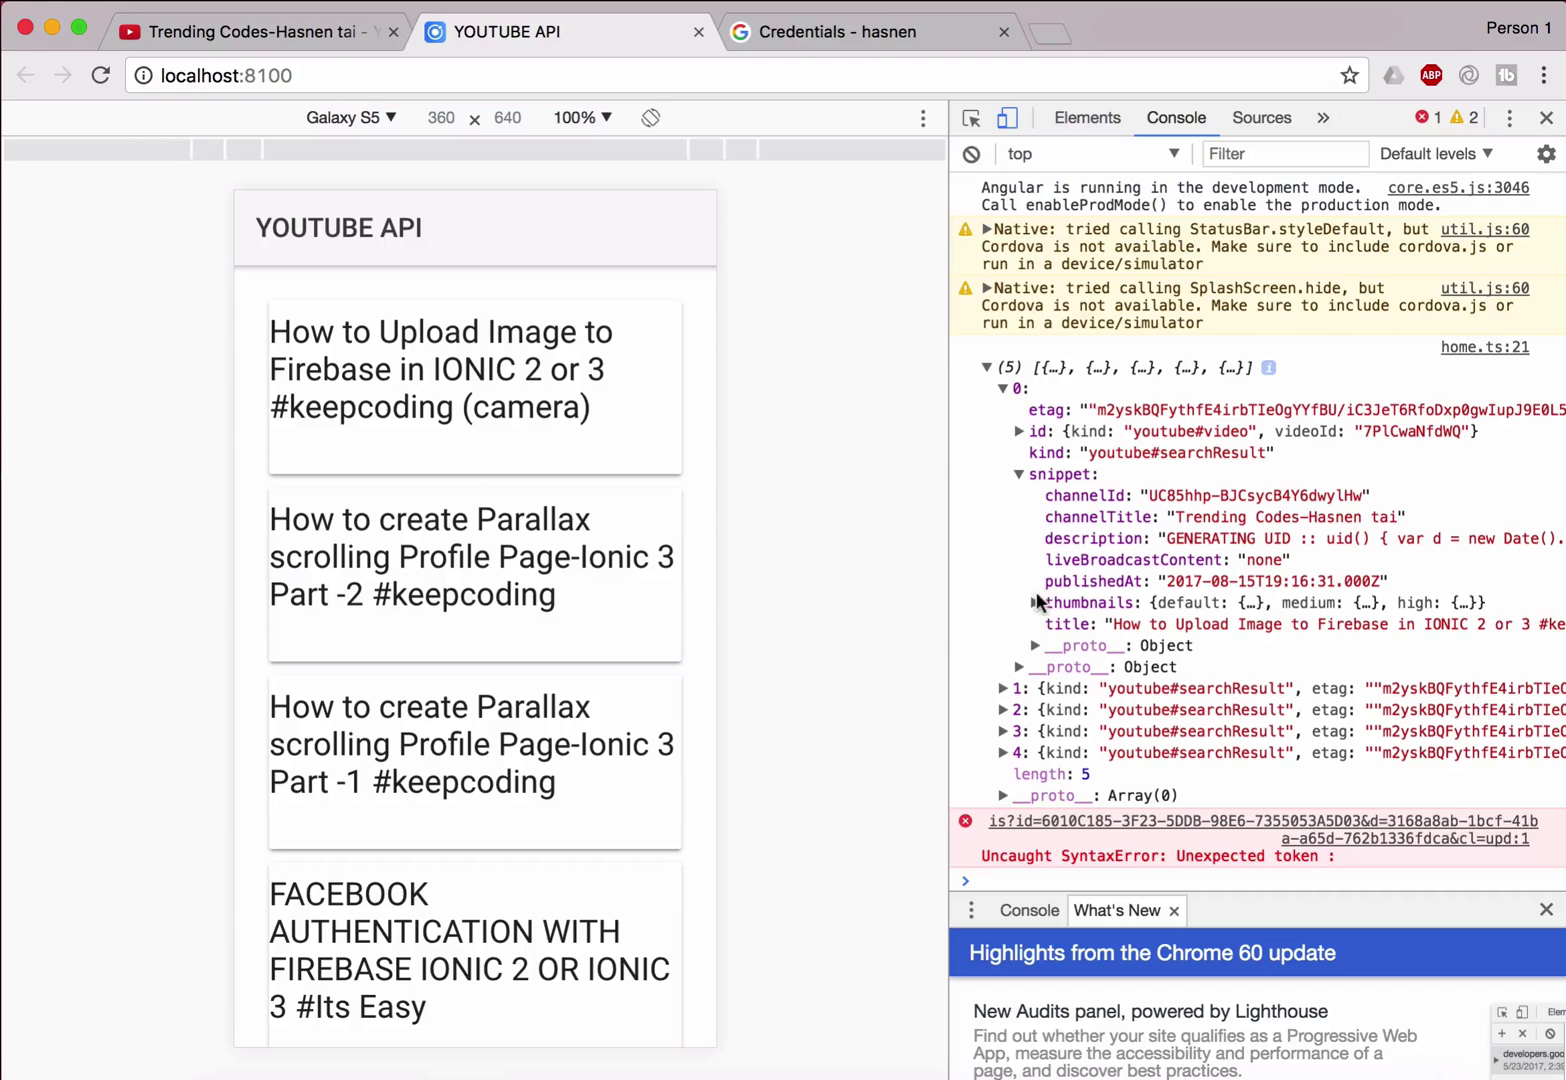
pyautogui.click(1019, 431)
pyautogui.click(1020, 431)
pyautogui.click(1034, 603)
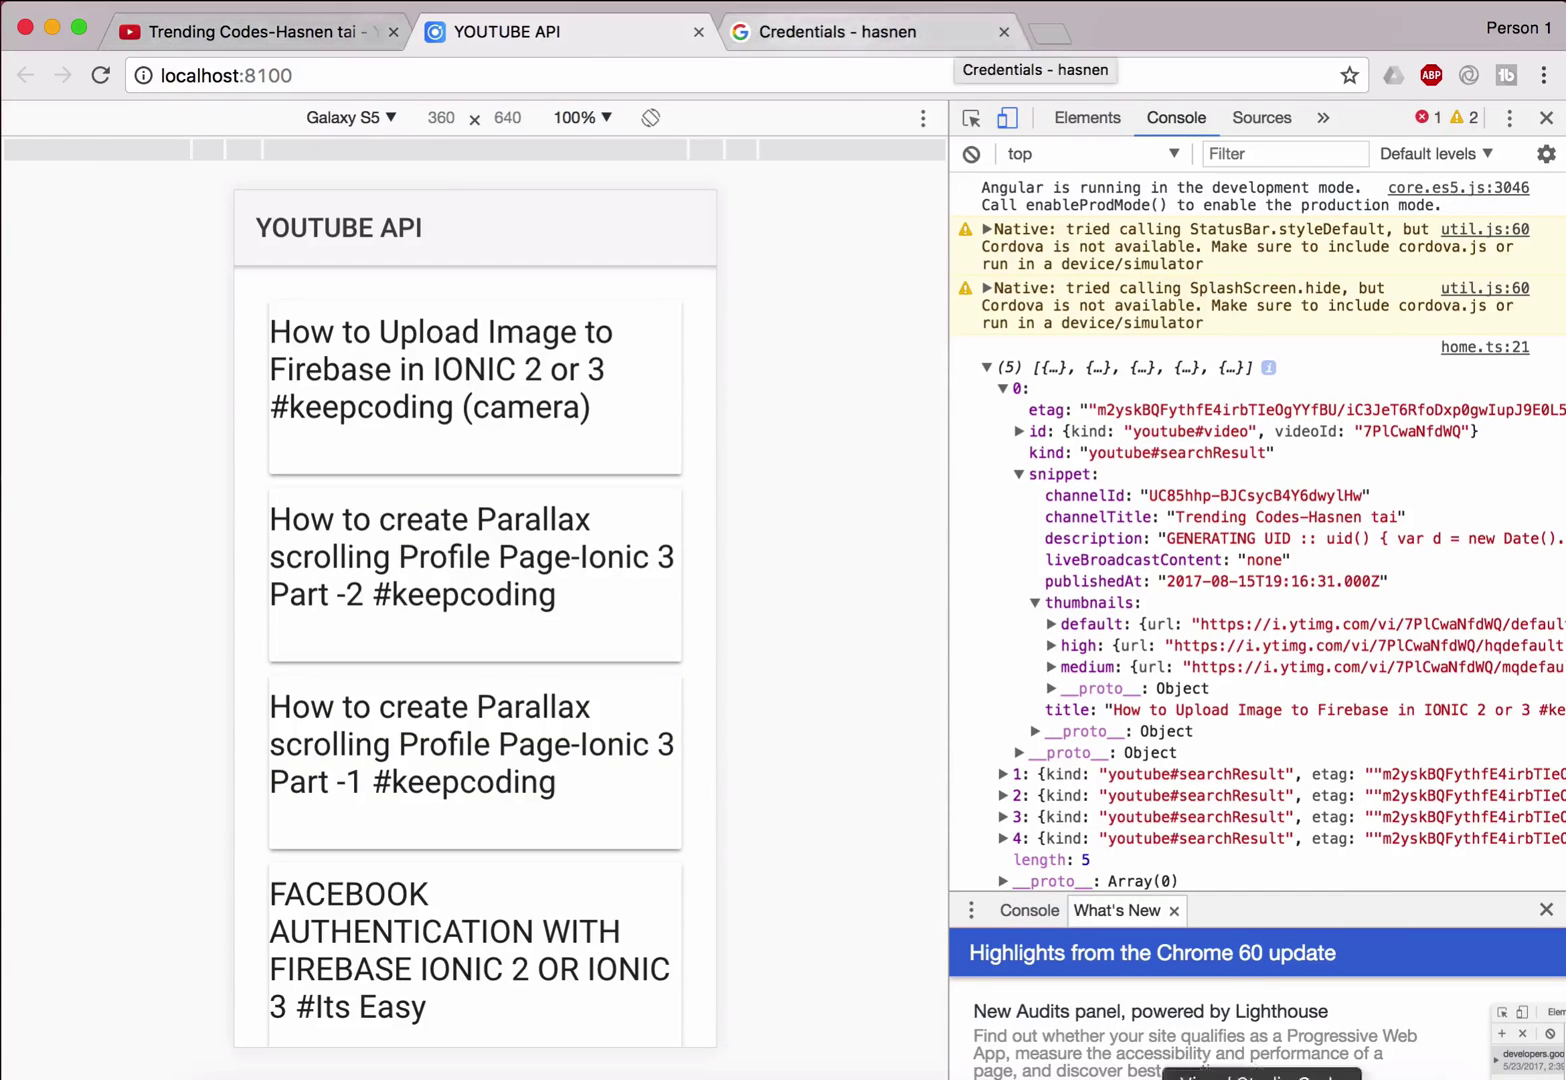
# Step: Bind the img src to item.snippet.thumbnails.high.url and save home.html
pyautogui.click(1240, 1071)
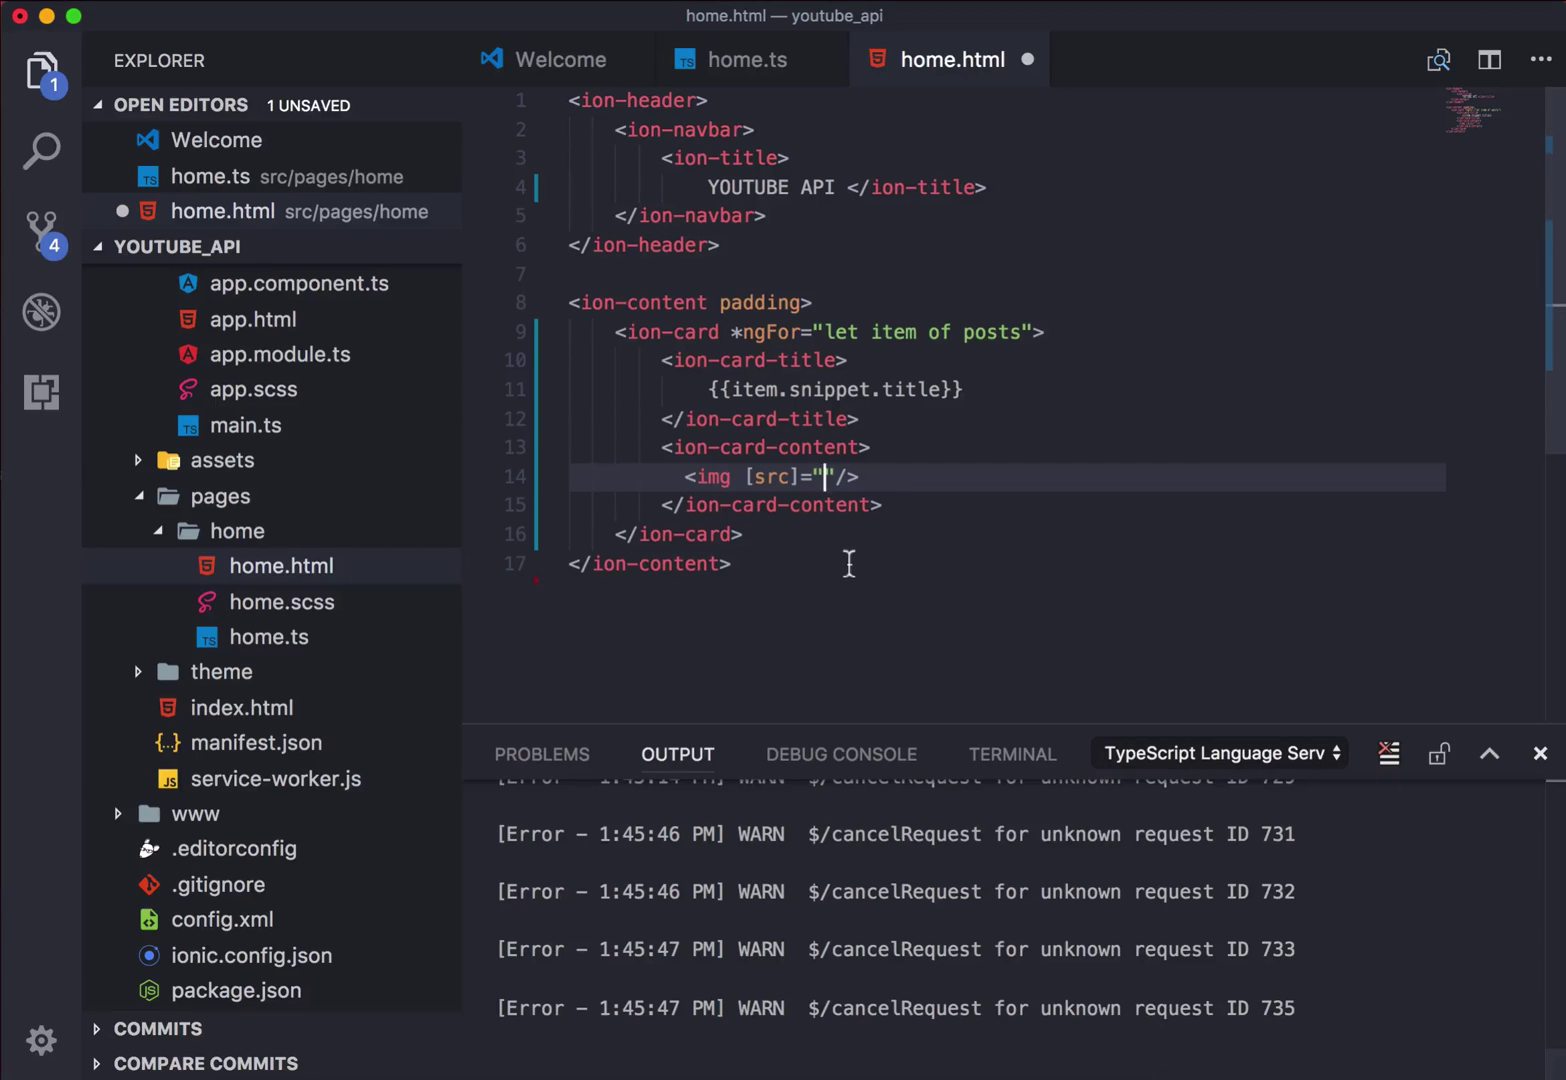
pyautogui.write('item')
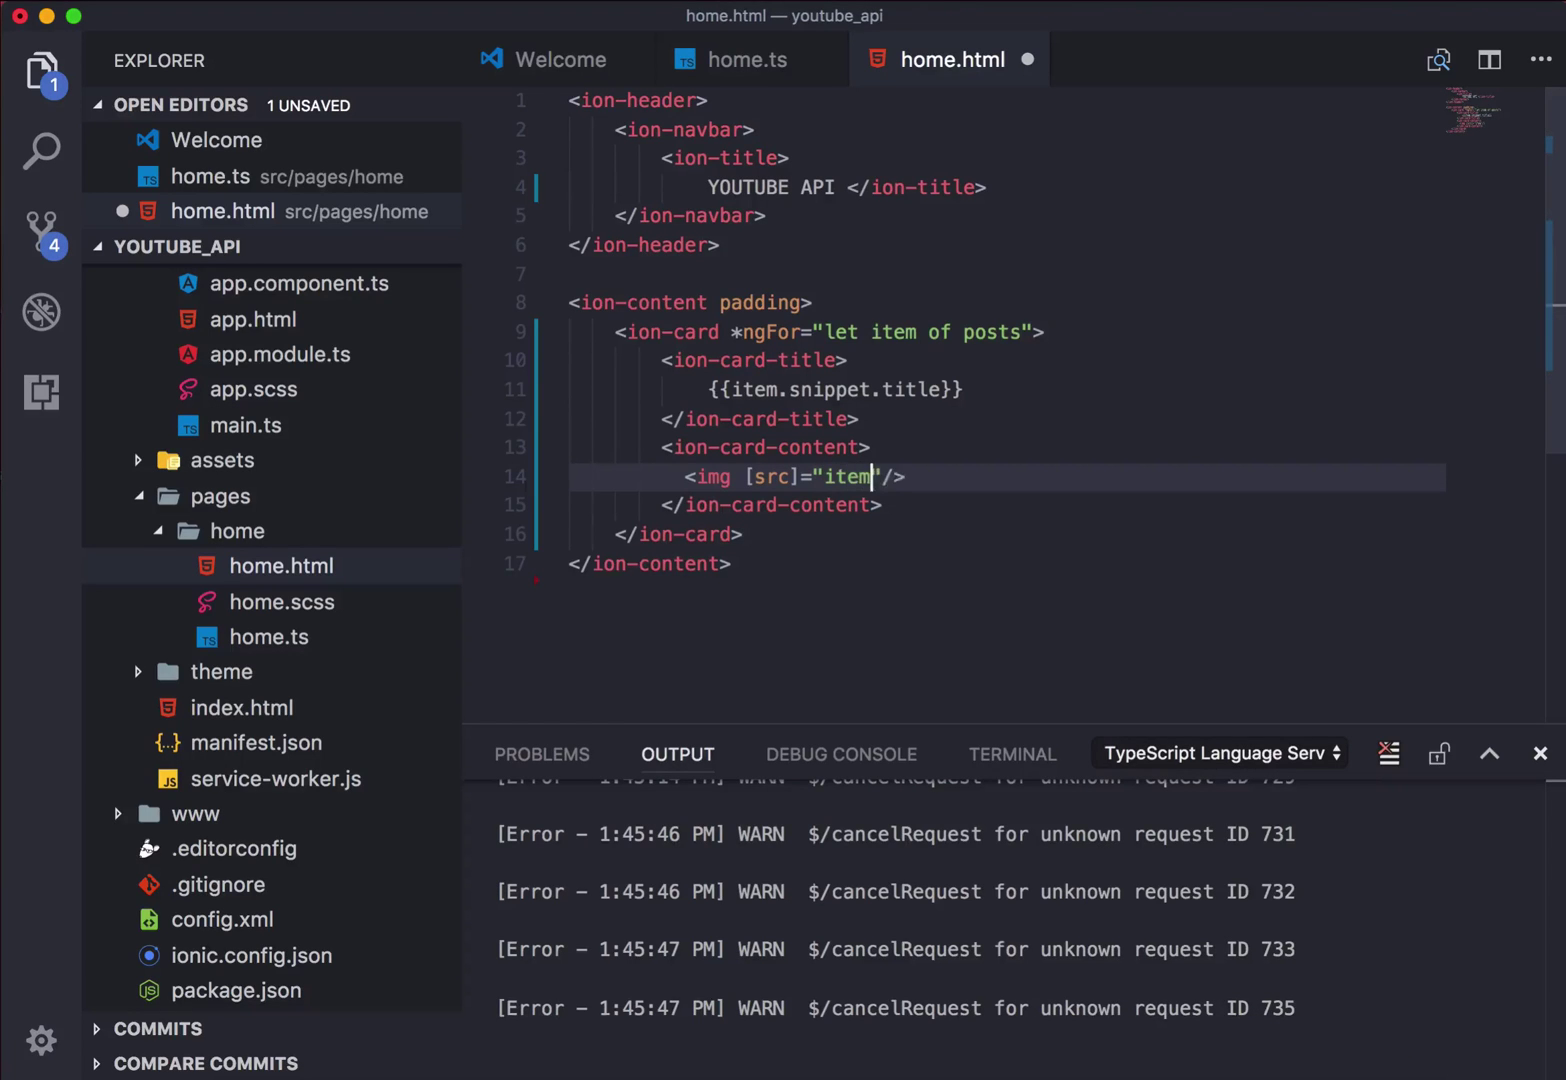
pyautogui.write('.s')
pyautogui.write('nippet')
pyautogui.write('.')
pyautogui.write('thu')
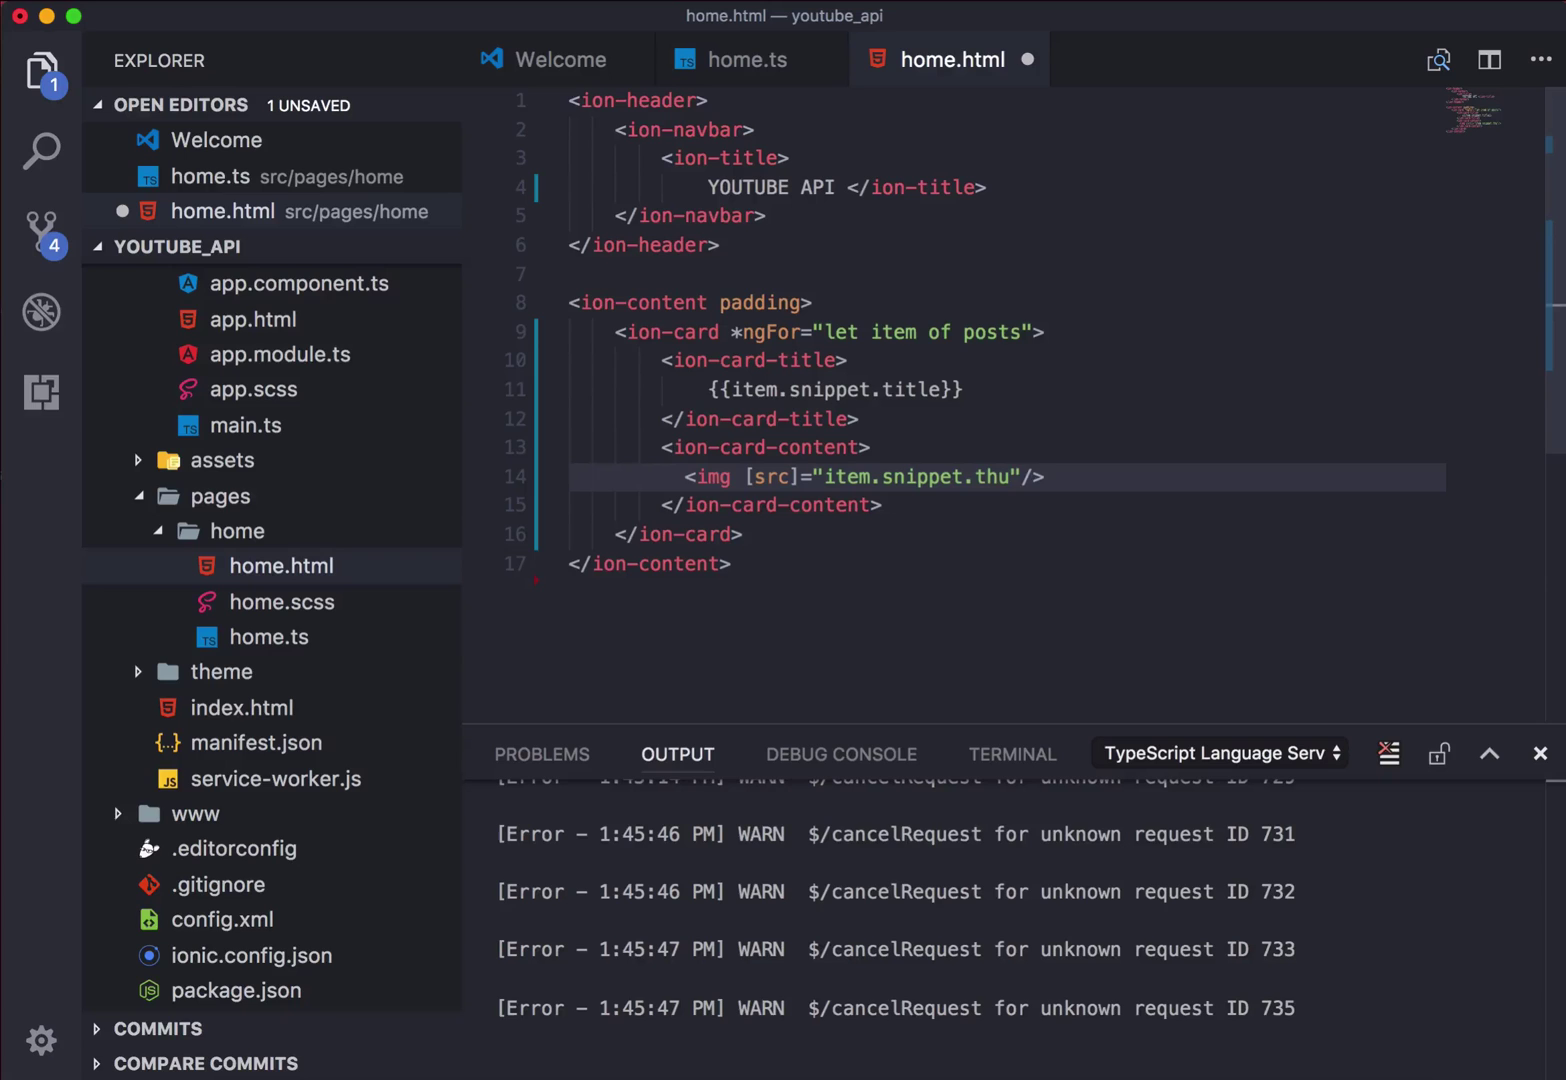
pyautogui.write('mbnai')
pyautogui.write('ls')
pyautogui.write('.hi')
pyautogui.write('gh')
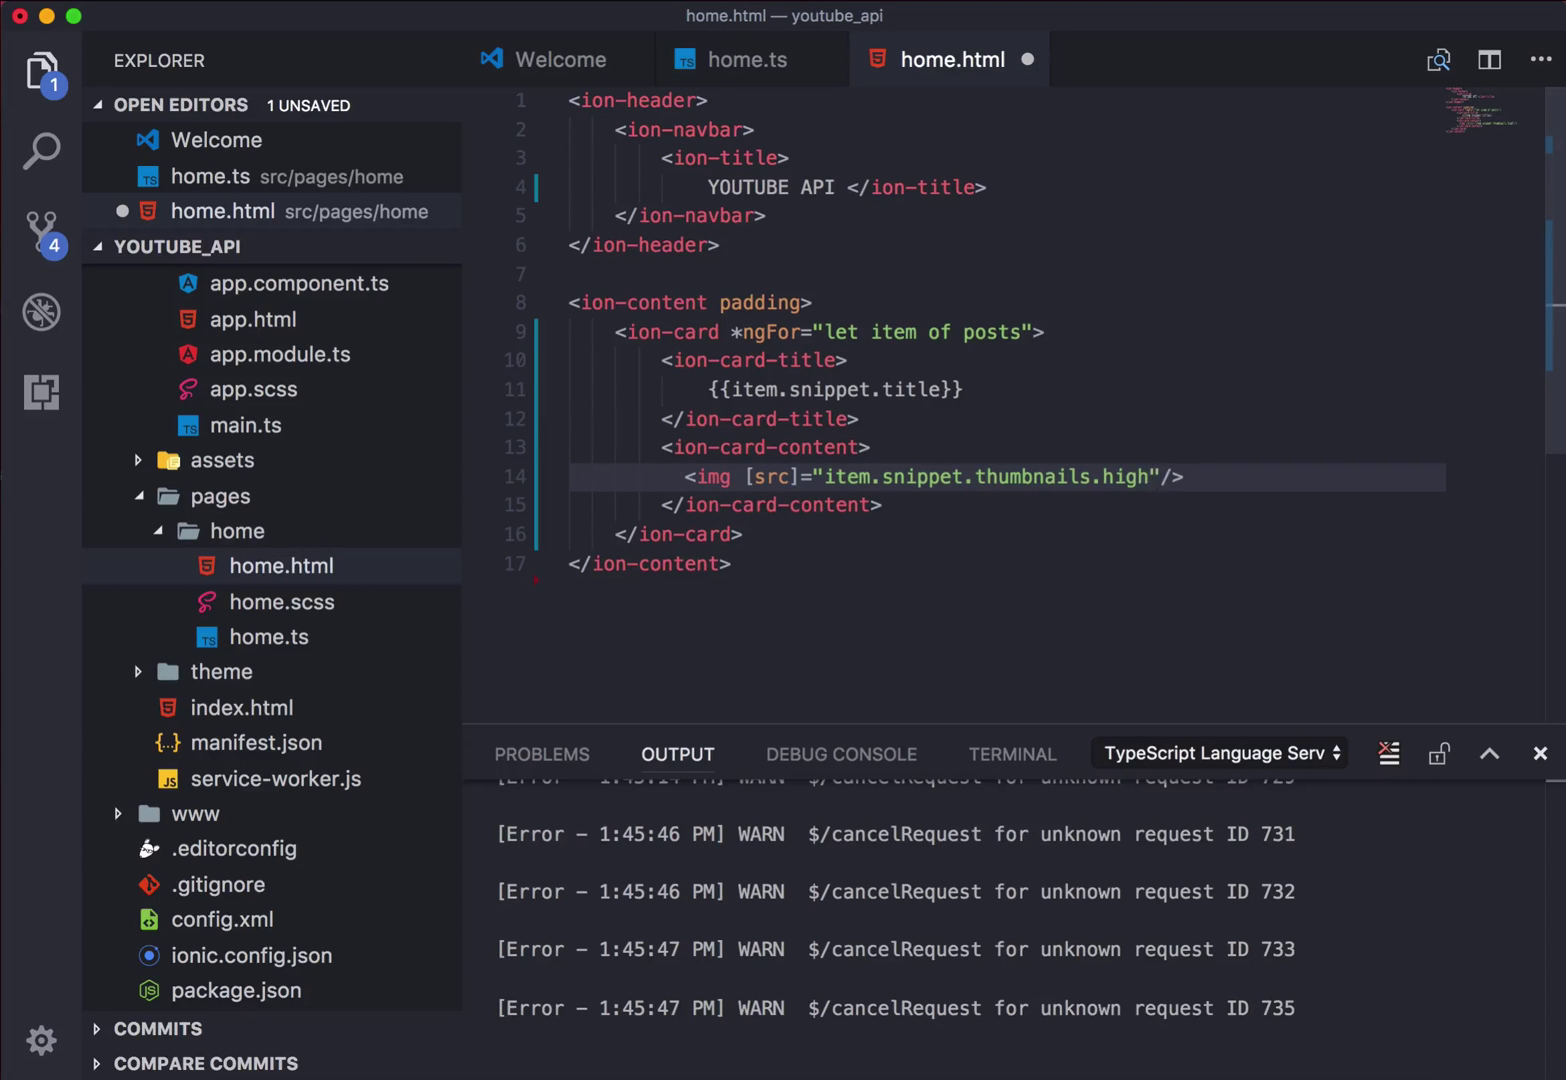
pyautogui.write('.url')
pyautogui.hotkey('ctrl', 's')
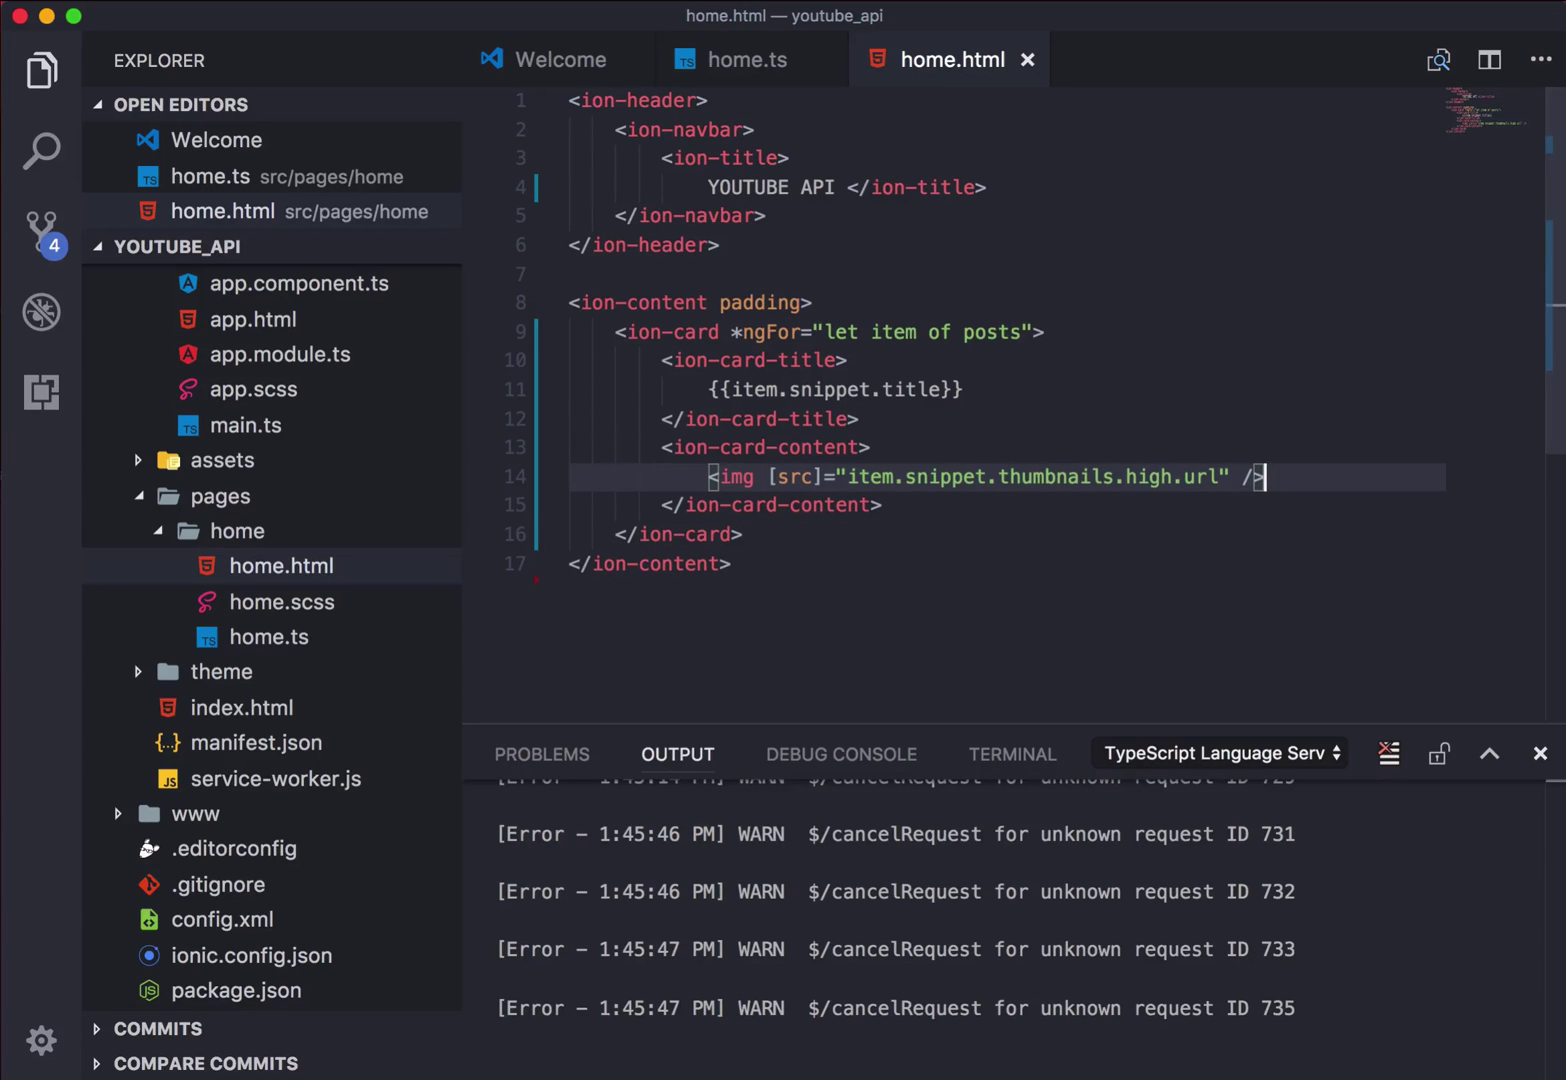
# Step: View the reloaded app's video cards with titles and large thumbnails in Chrome
pyautogui.click(355, 1068)
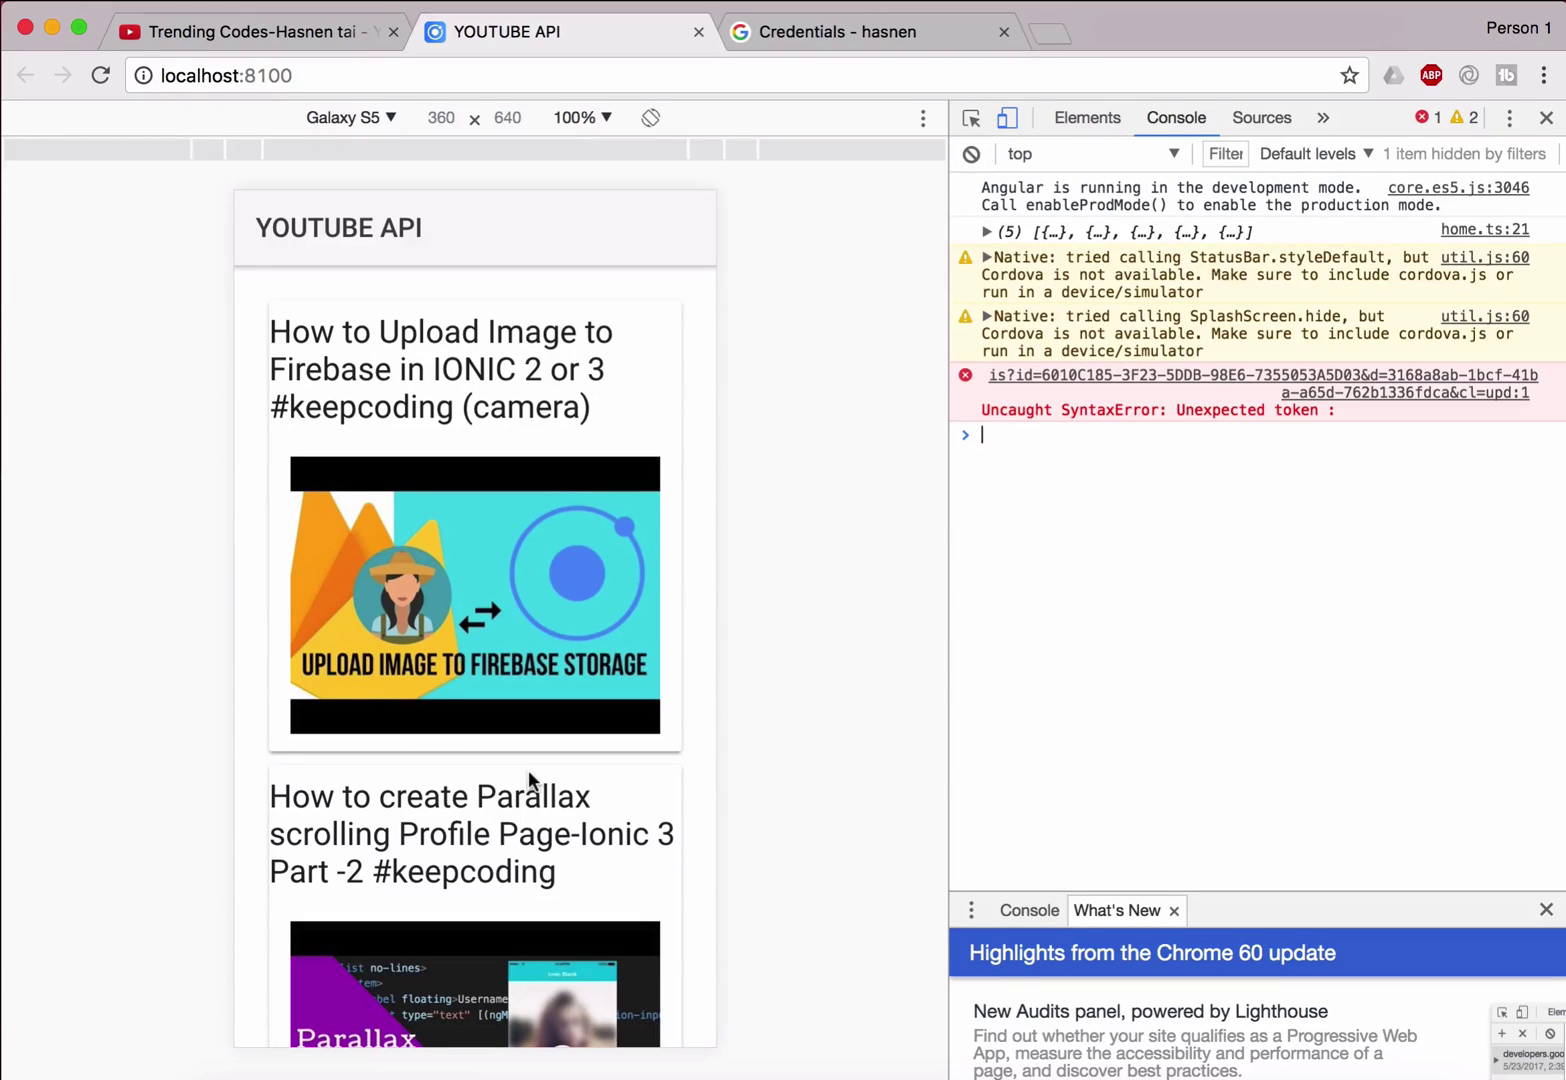
pyautogui.scroll(-5, 529, 770)
pyautogui.scroll(-5, 528, 769)
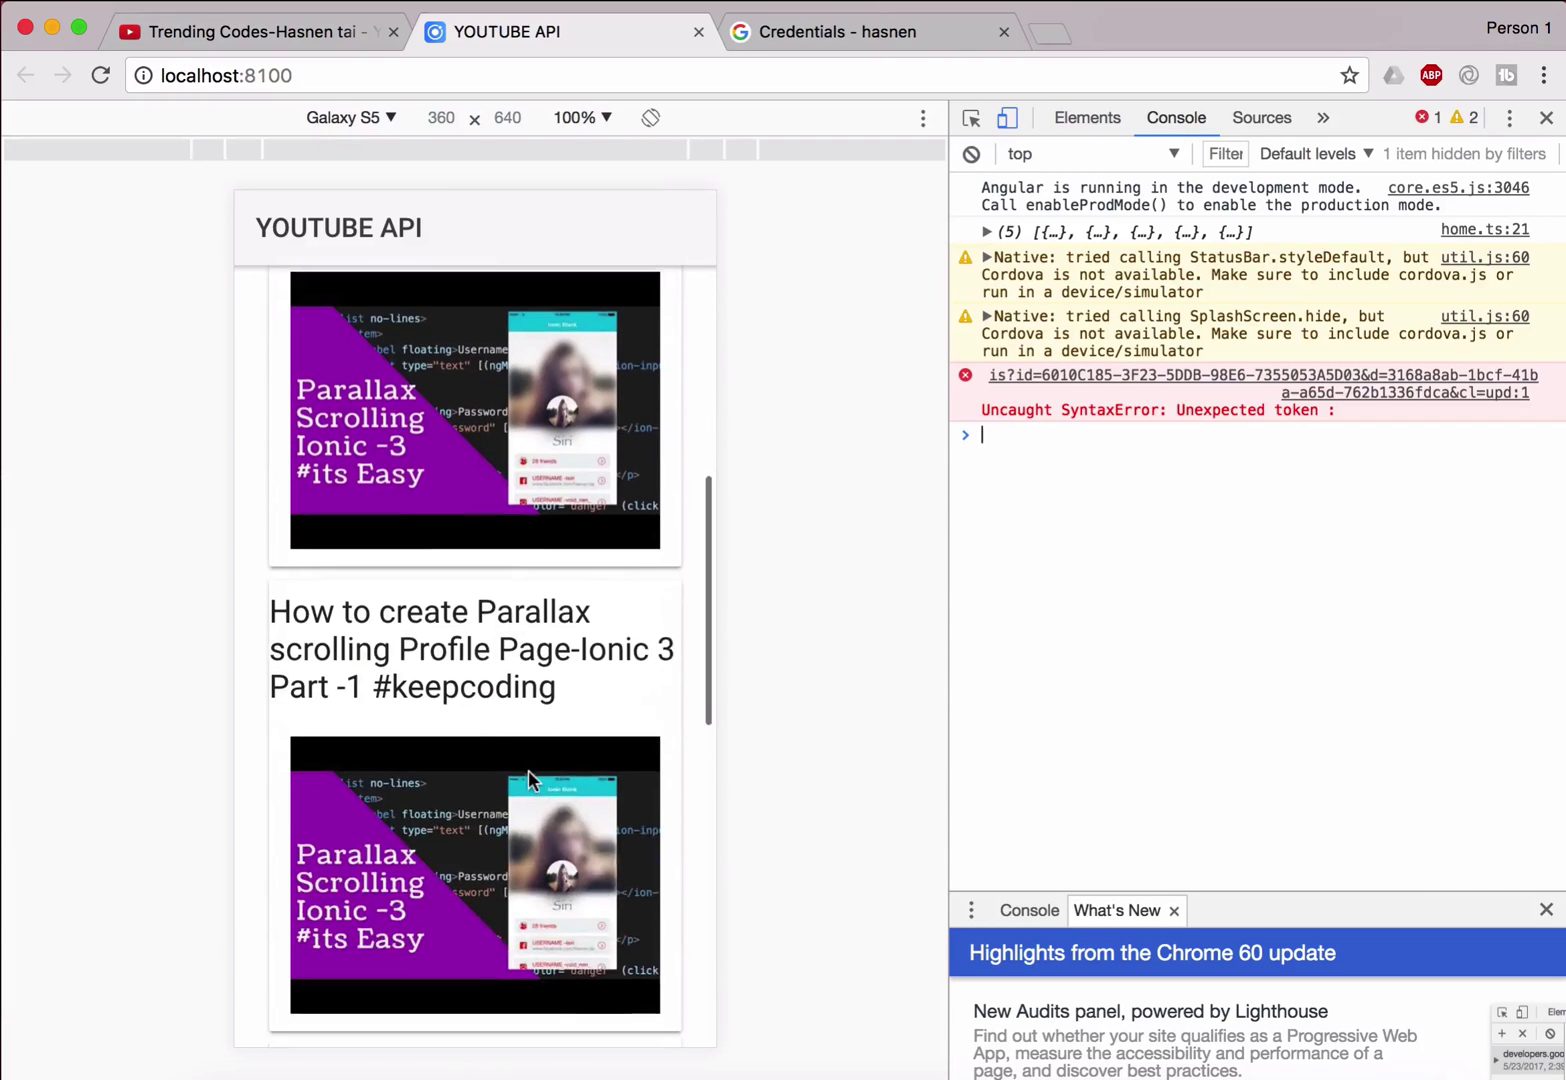
pyautogui.scroll(-5, 528, 769)
pyautogui.scroll(5, 528, 770)
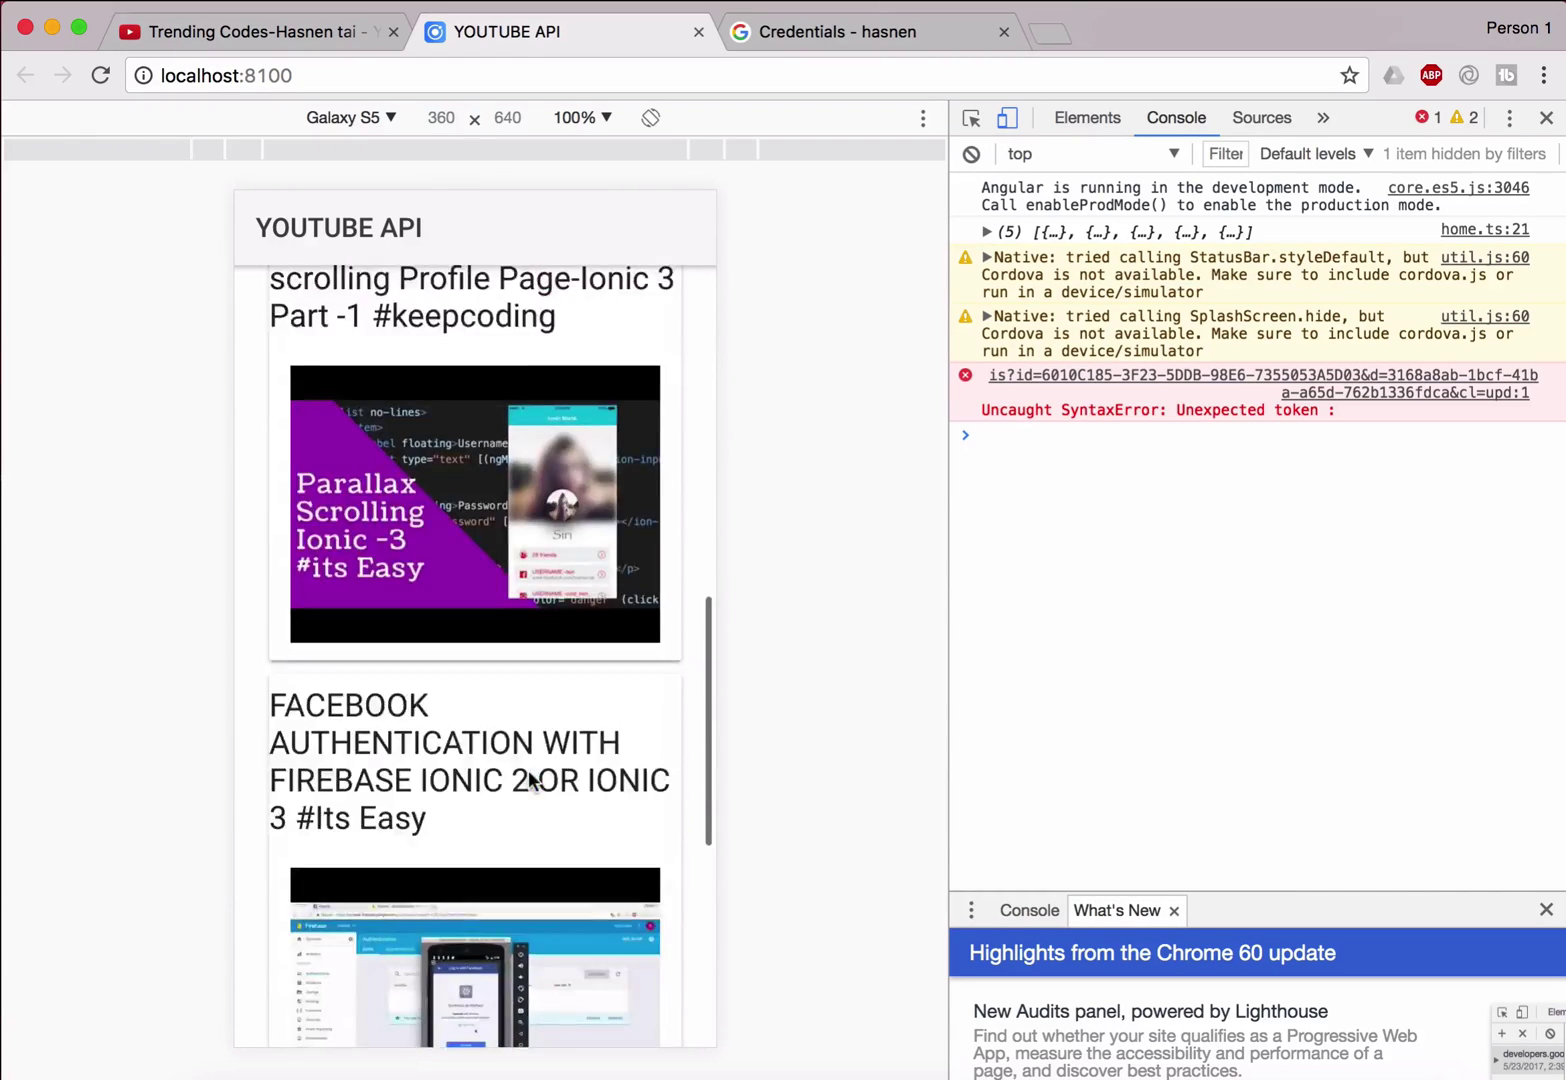
pyautogui.scroll(5, 529, 770)
pyautogui.scroll(-3, 528, 771)
pyautogui.scroll(-3, 524, 710)
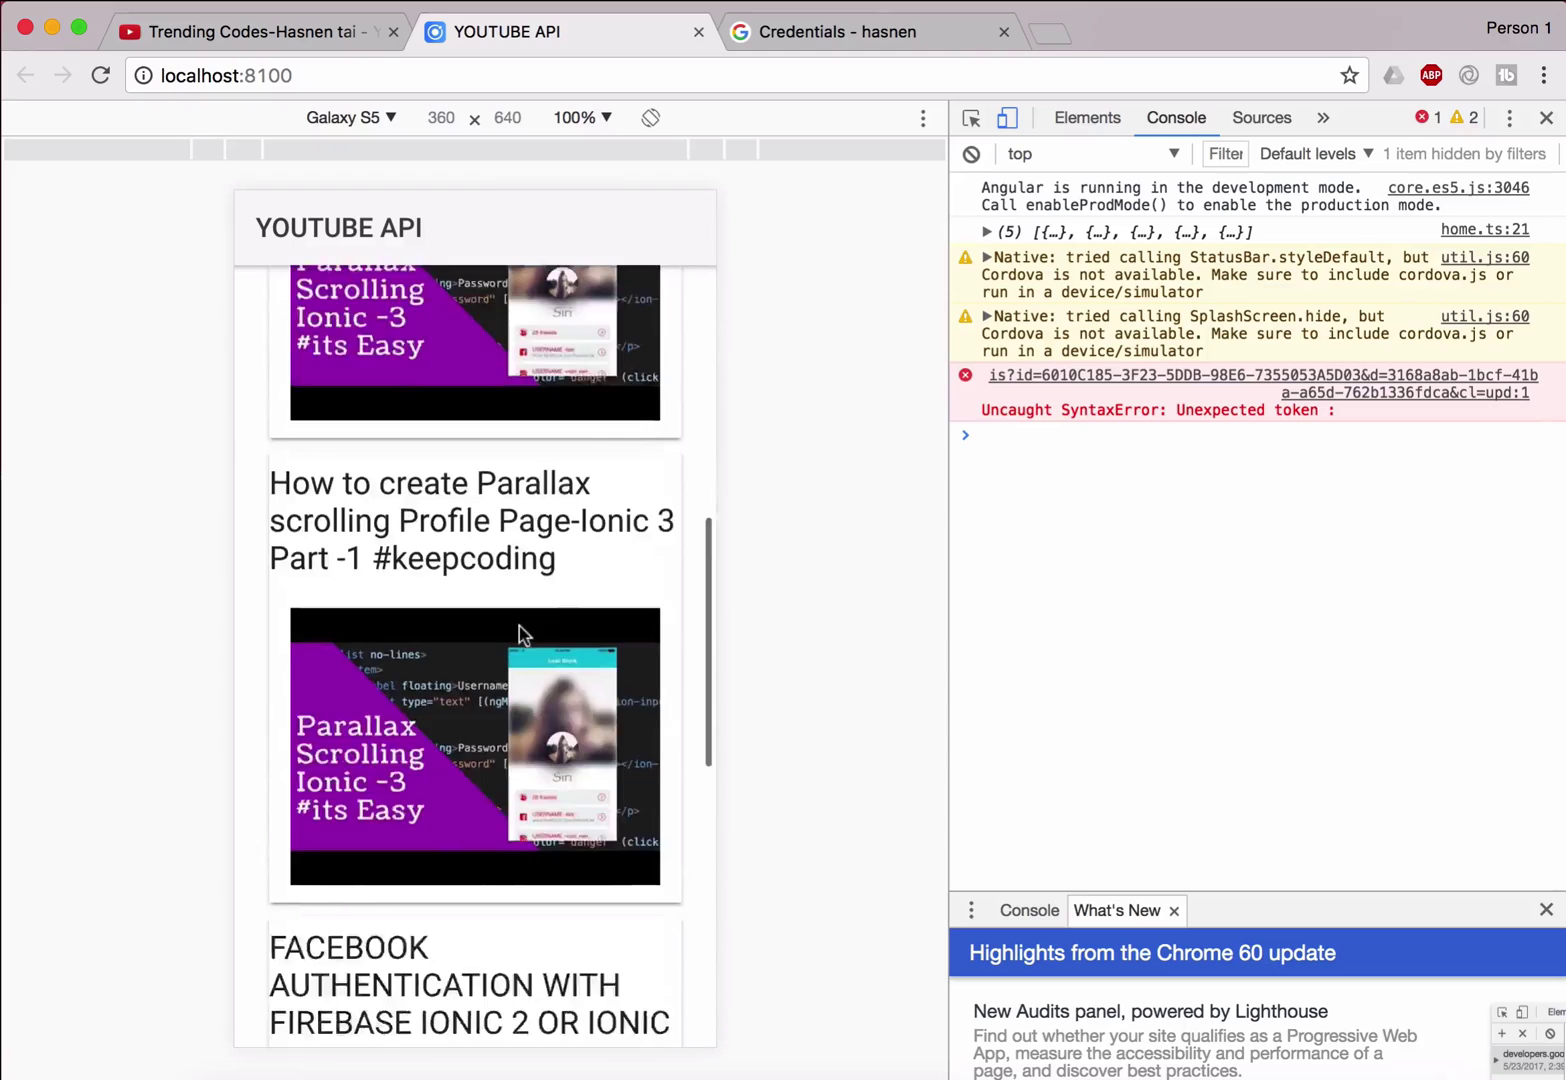
pyautogui.scroll(-4, 519, 631)
pyautogui.scroll(-3, 518, 634)
pyautogui.scroll(4, 519, 634)
pyautogui.scroll(5, 518, 634)
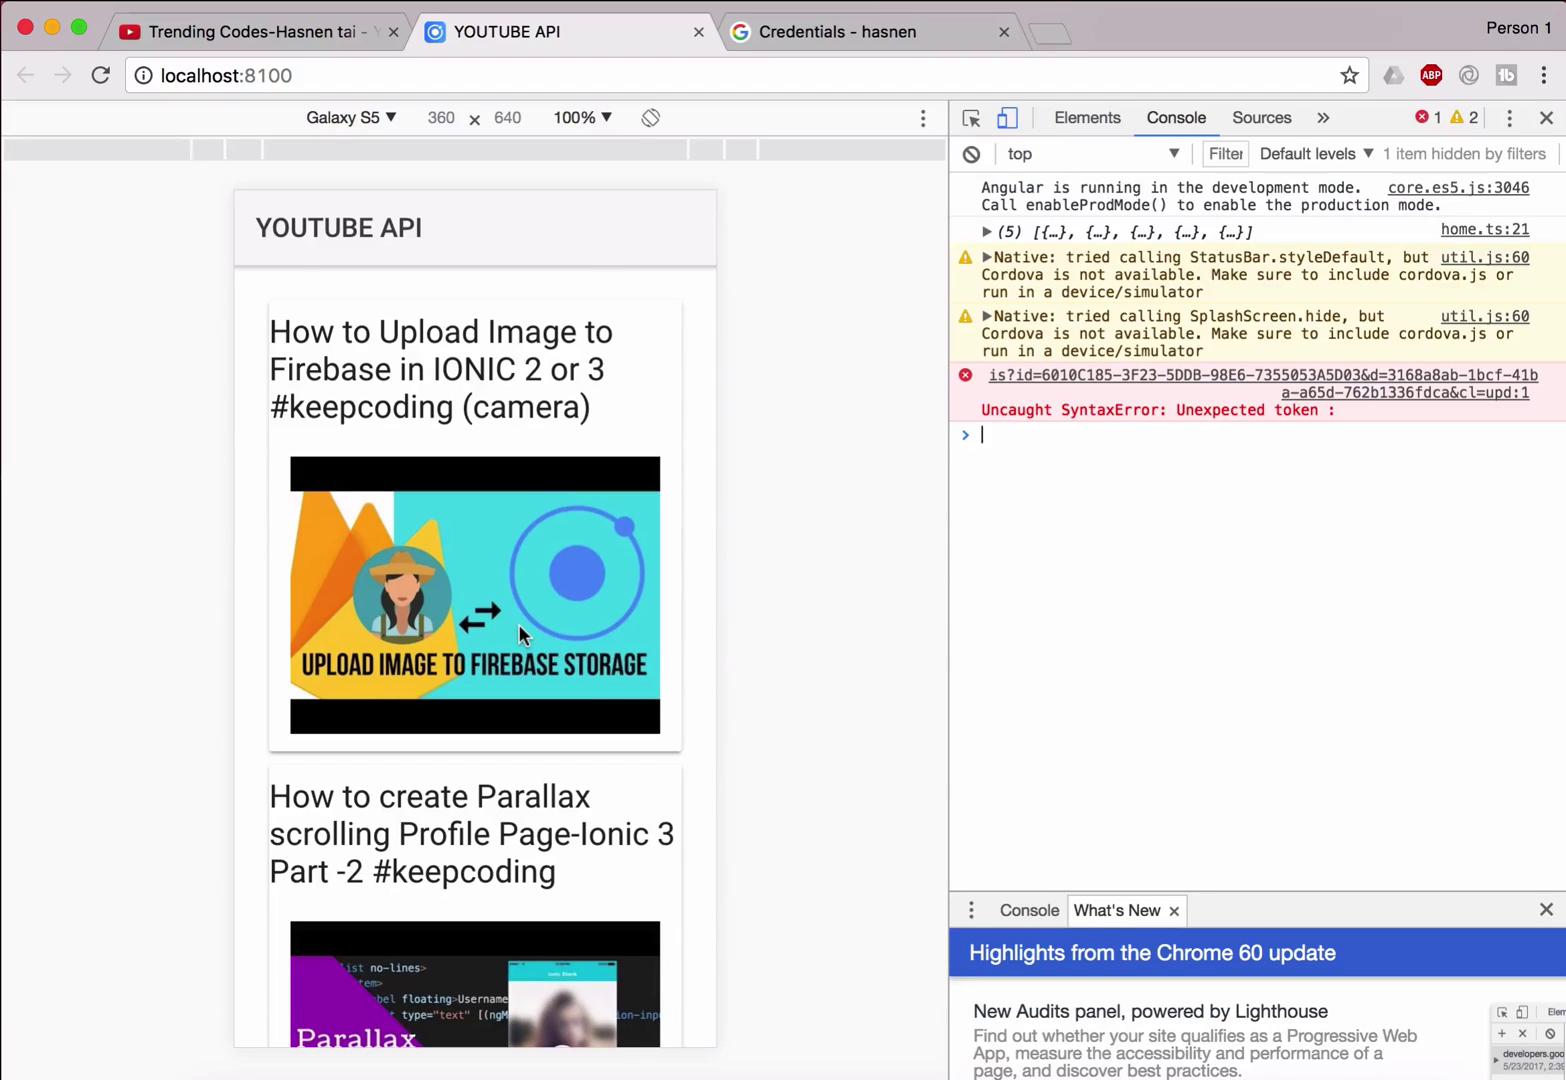
pyautogui.scroll(-3, 519, 626)
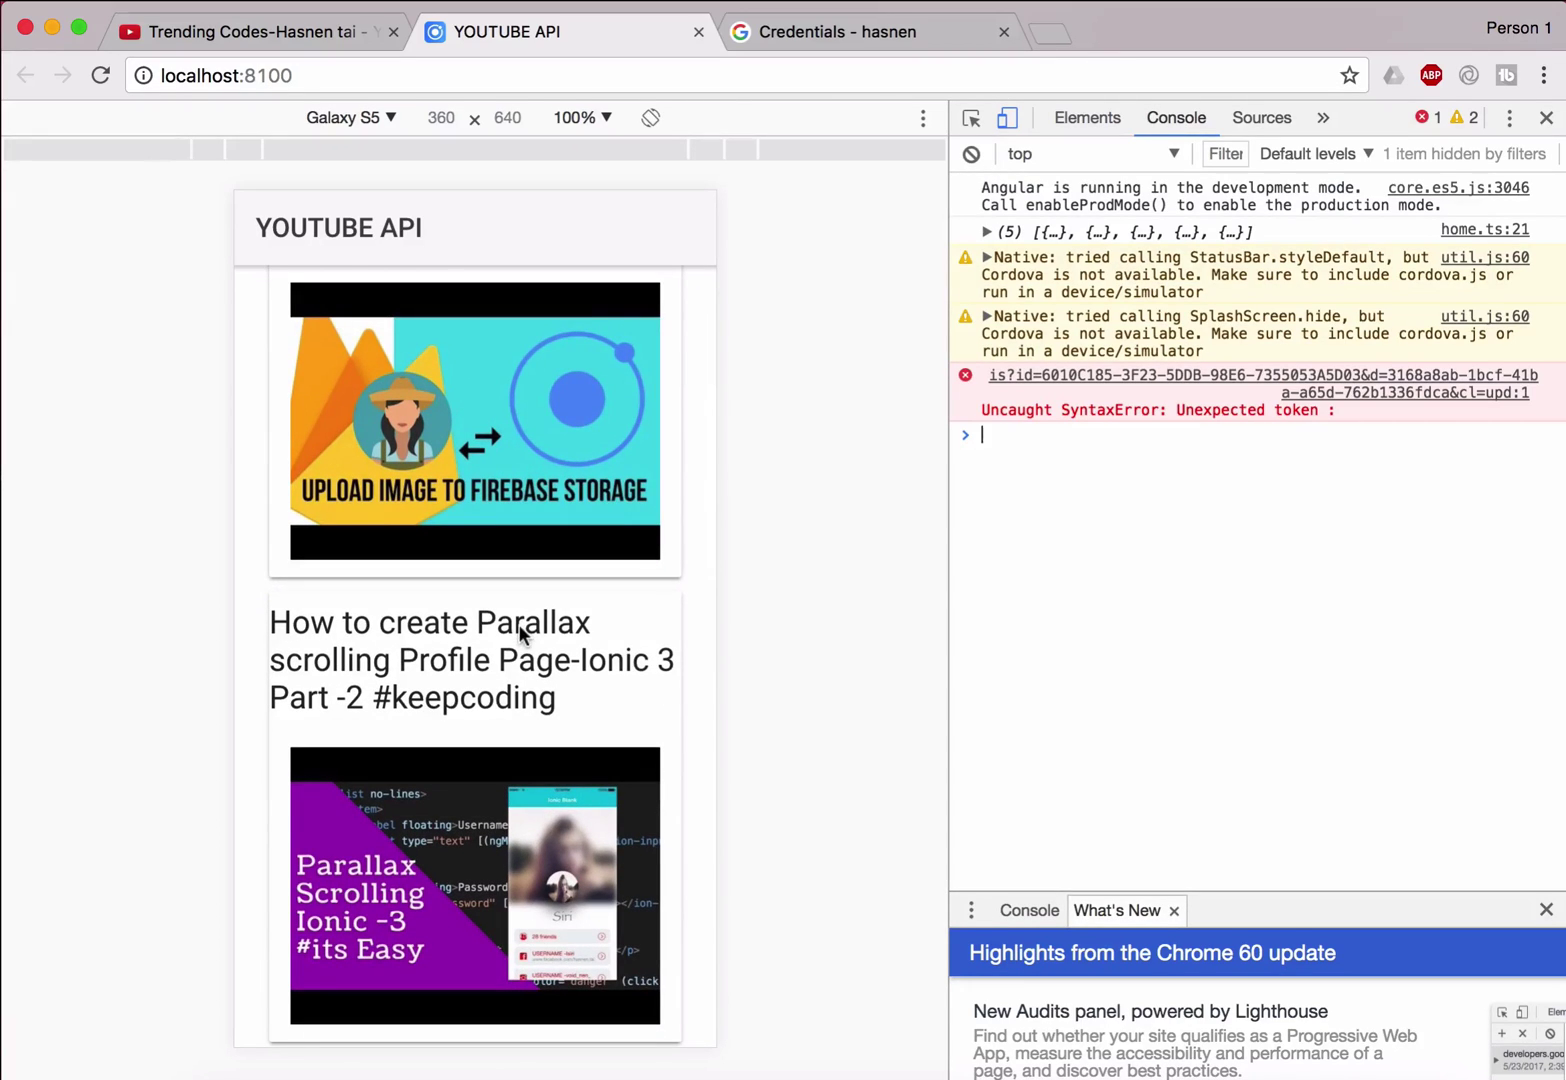
pyautogui.scroll(3, 519, 626)
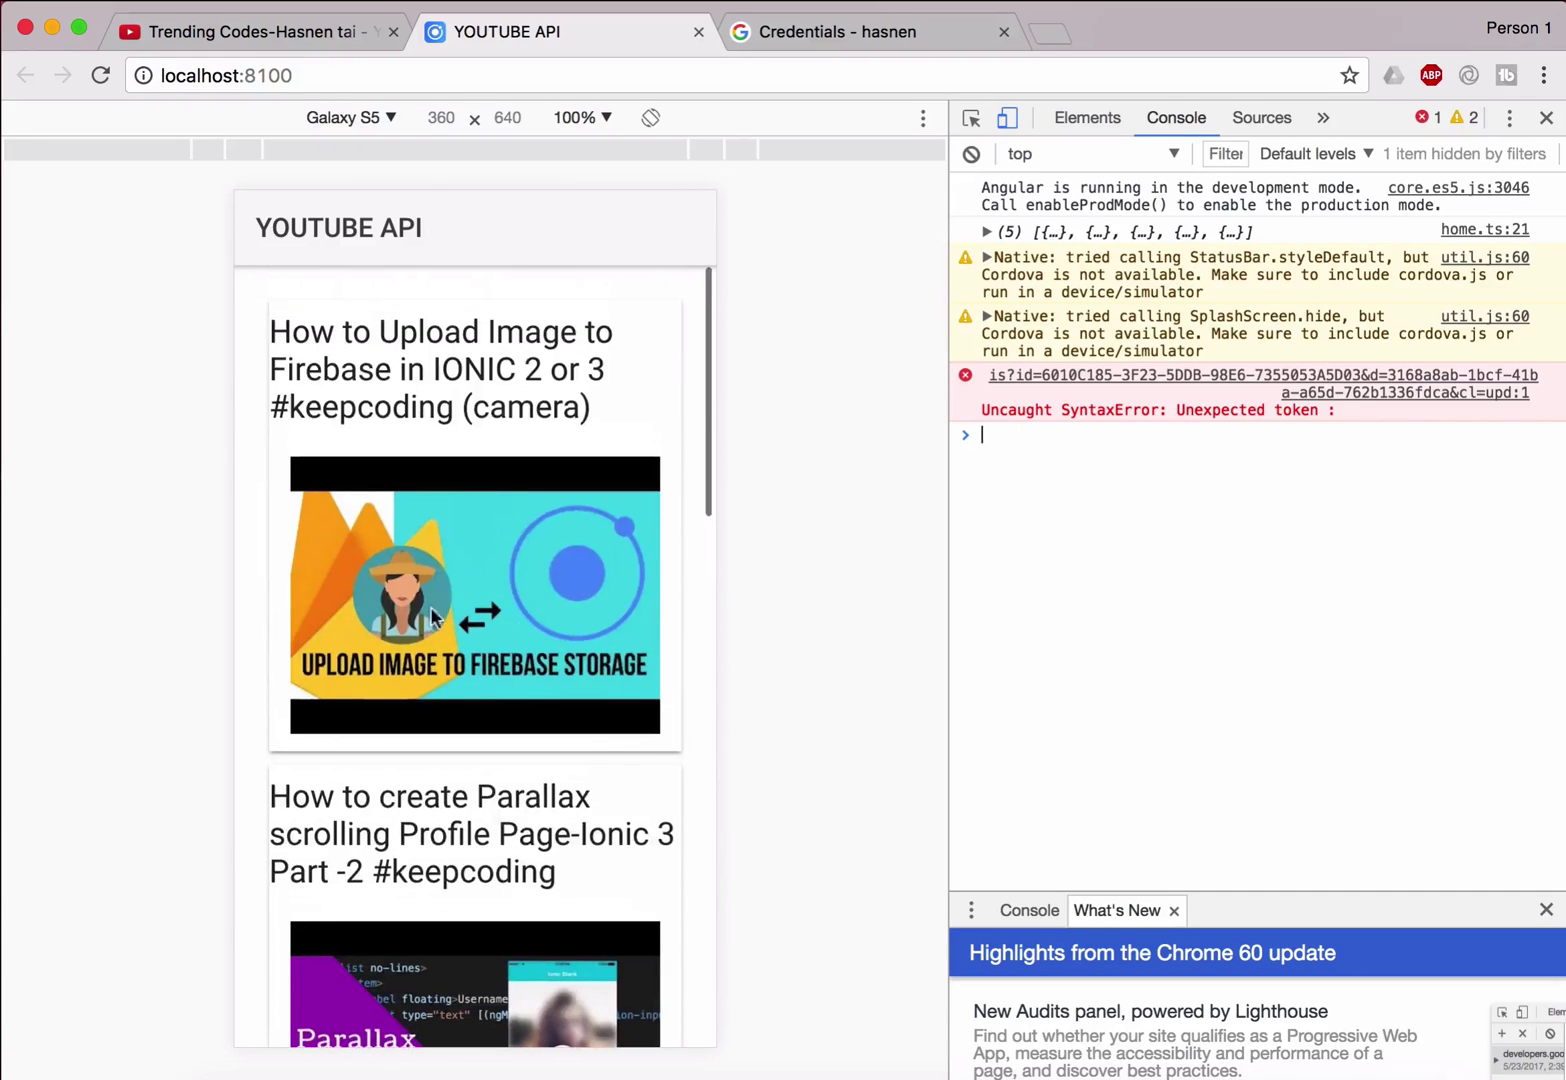